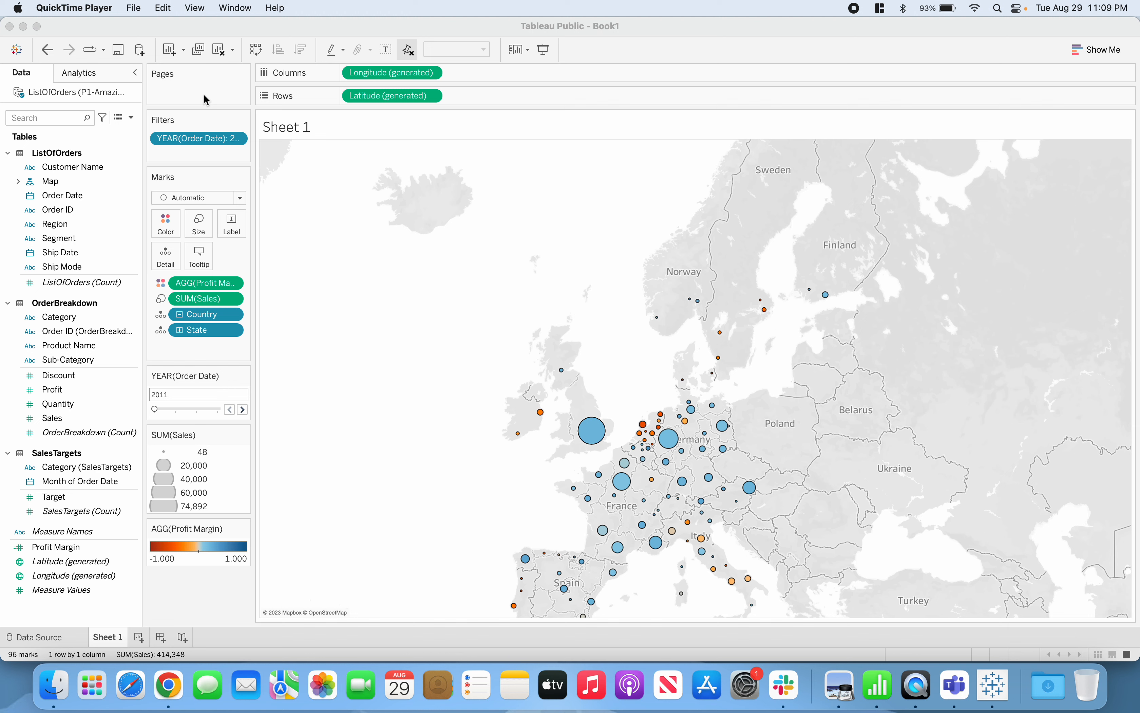
# Rename the Sheet 1 worksheet as Map
pyautogui.click(230, 100)
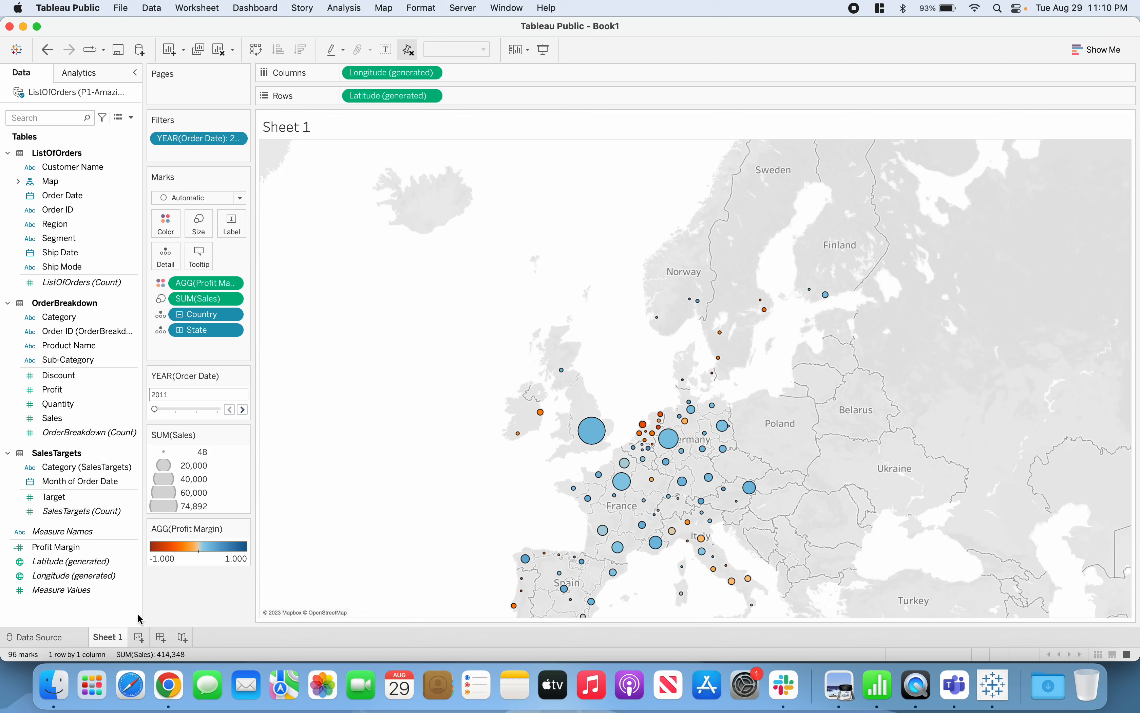
pyautogui.moveTo(116, 640)
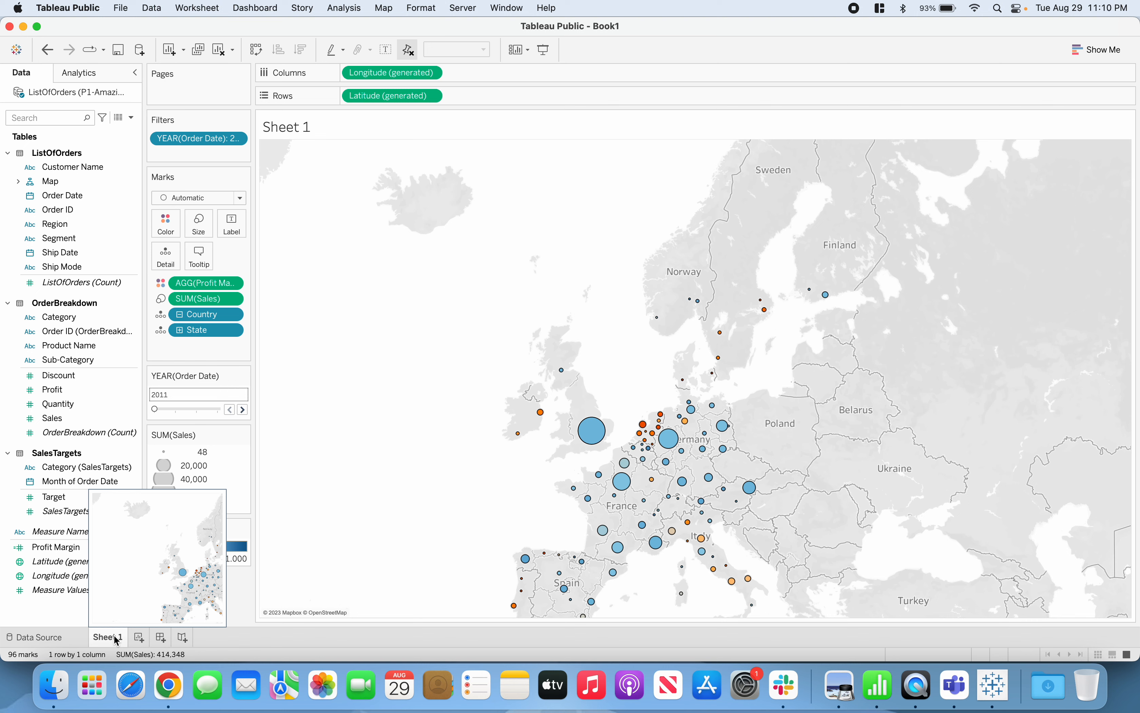
pyautogui.doubleClick(116, 638)
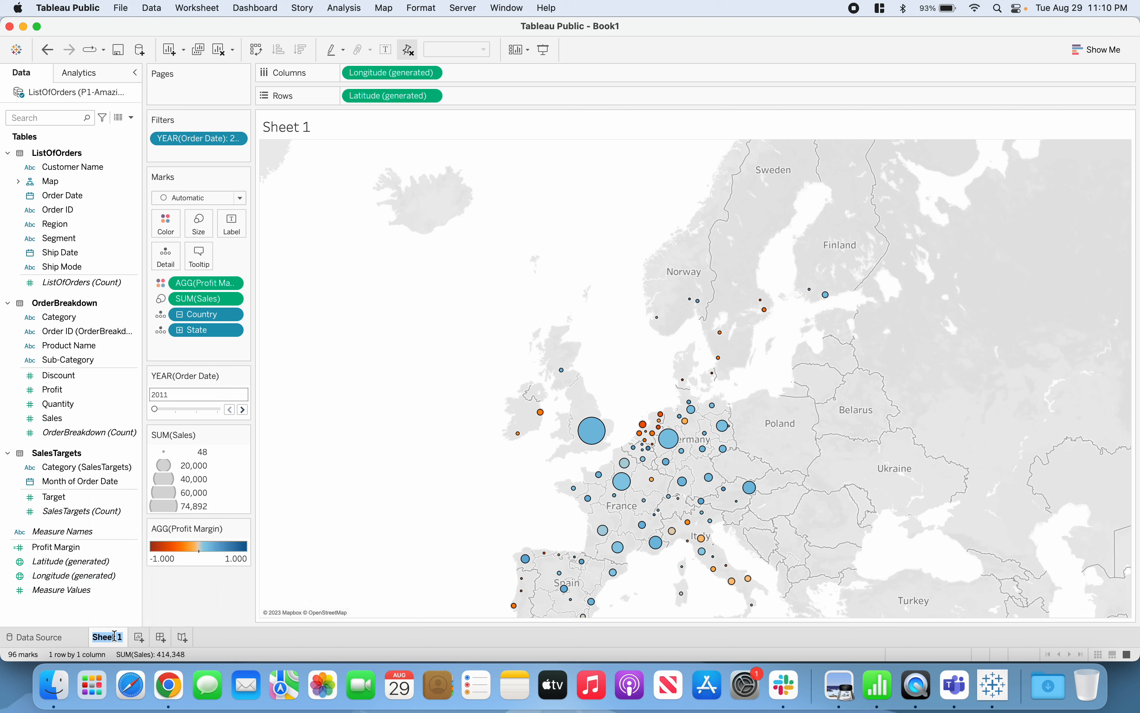
pyautogui.write('Map')
pyautogui.press('Return')
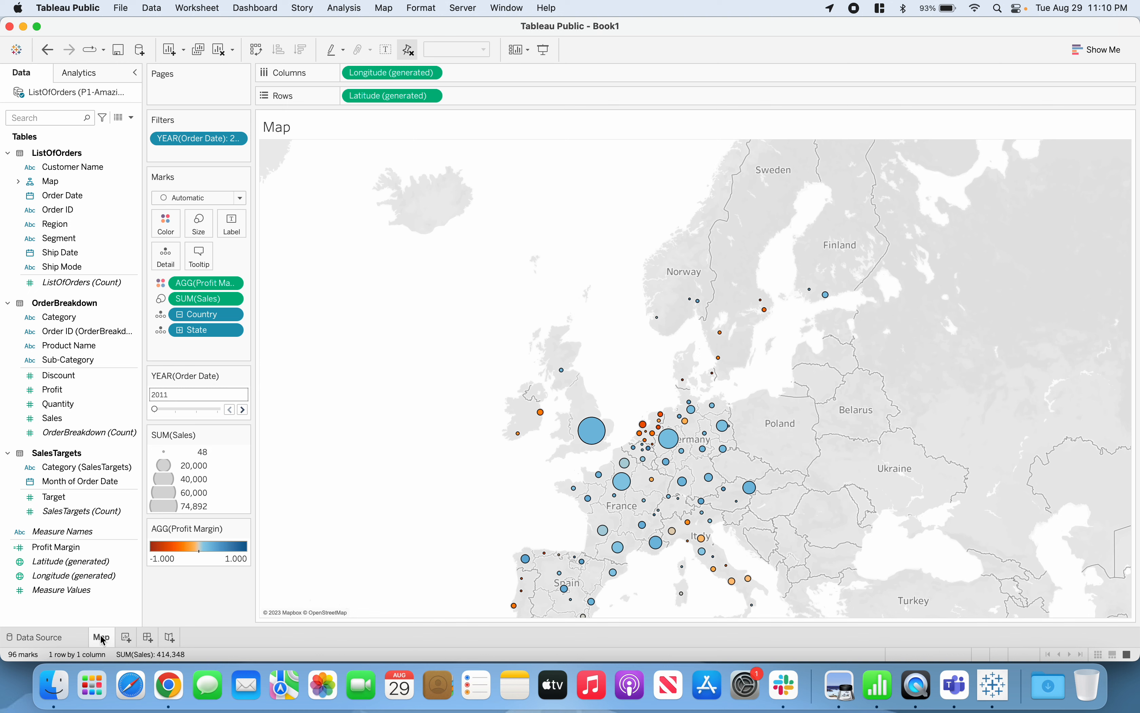
# Create a new worksheet and plot Sales on the columns against Profit on the rows
pyautogui.click(126, 639)
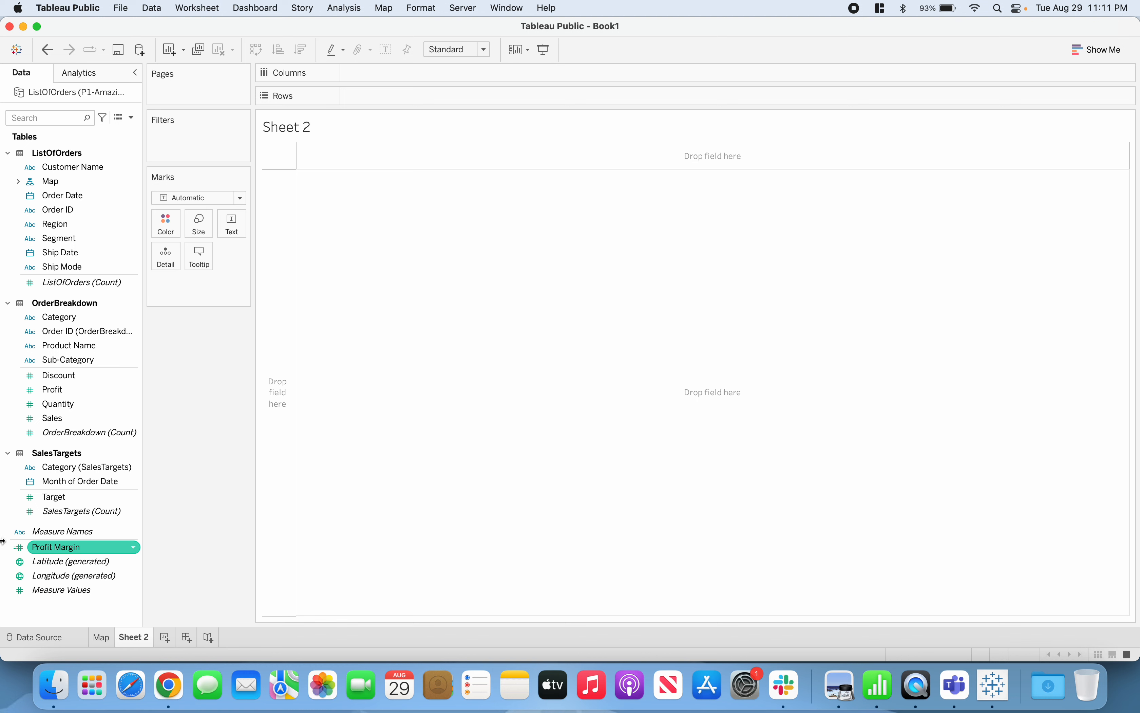
pyautogui.click(52, 418)
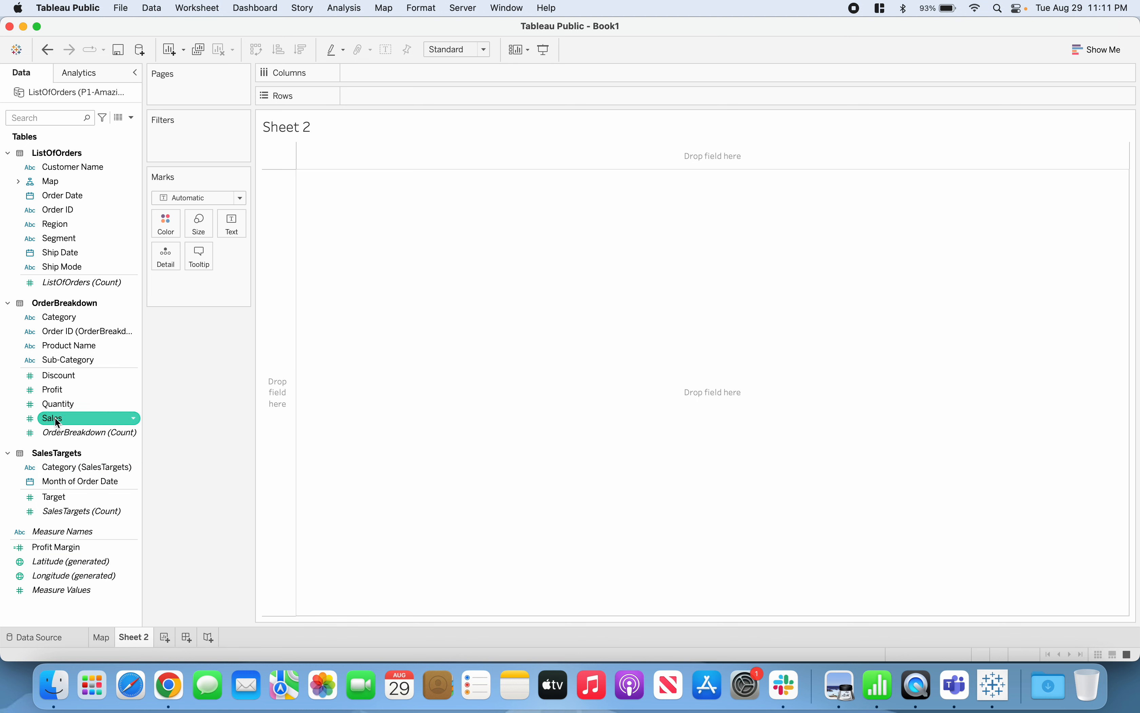
pyautogui.moveTo(57, 421); pyautogui.dragTo(363, 71)
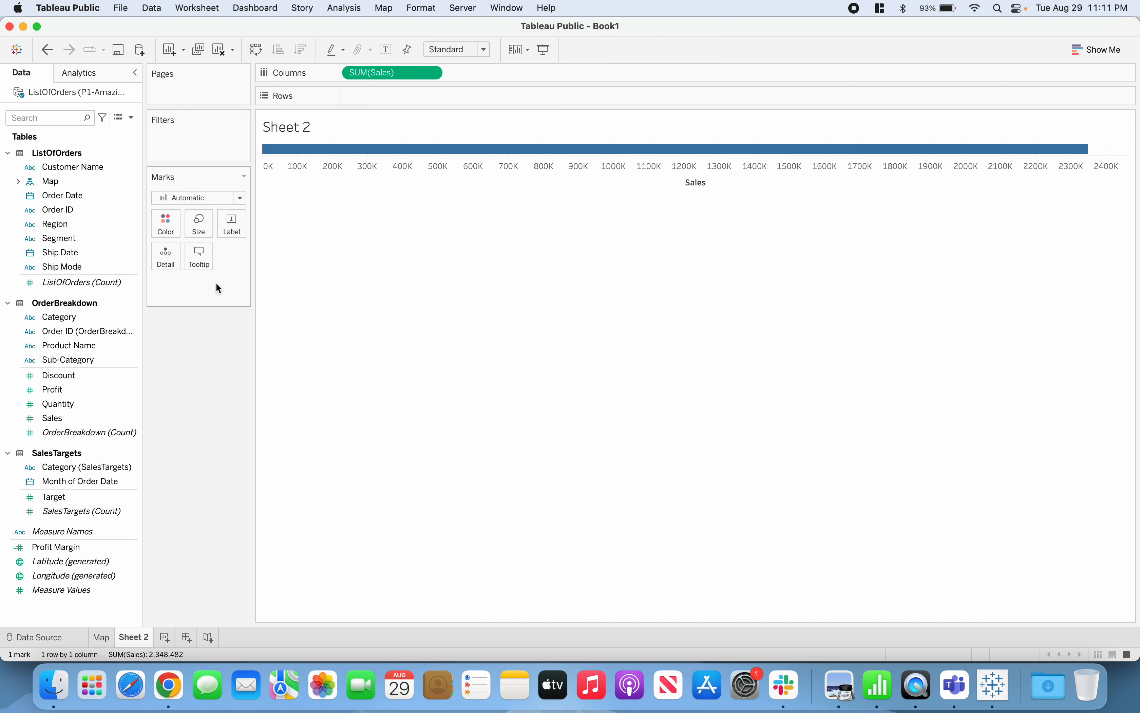
pyautogui.moveTo(49, 389); pyautogui.dragTo(376, 100)
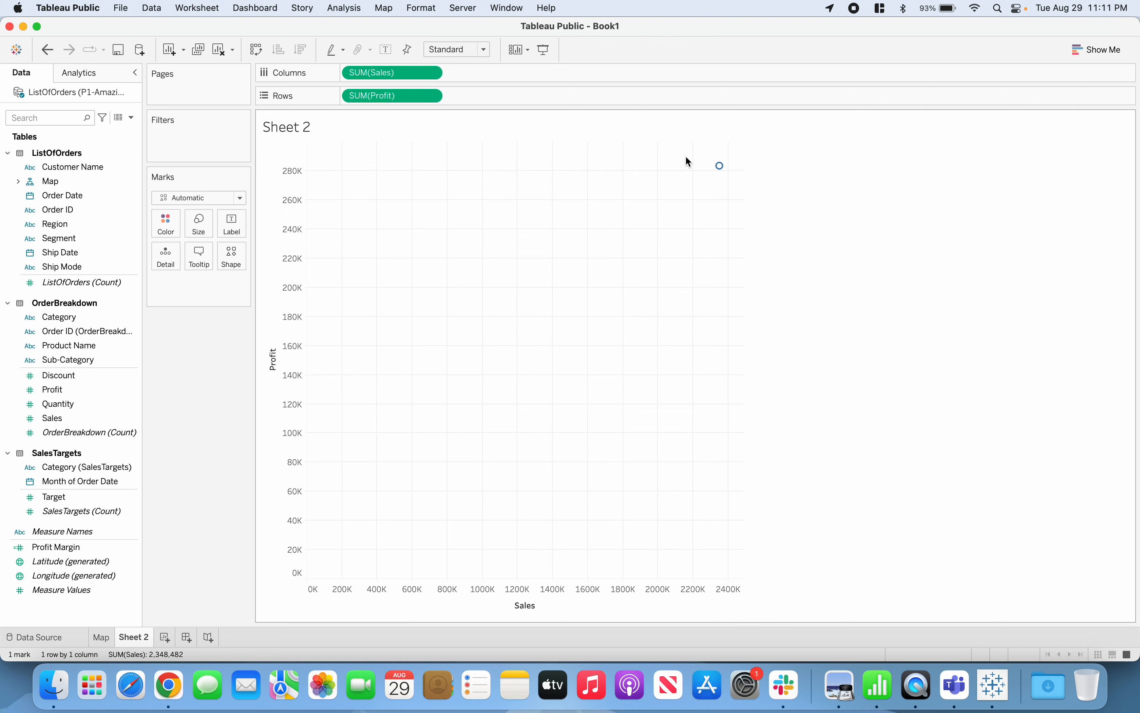
pyautogui.moveTo(720, 168)
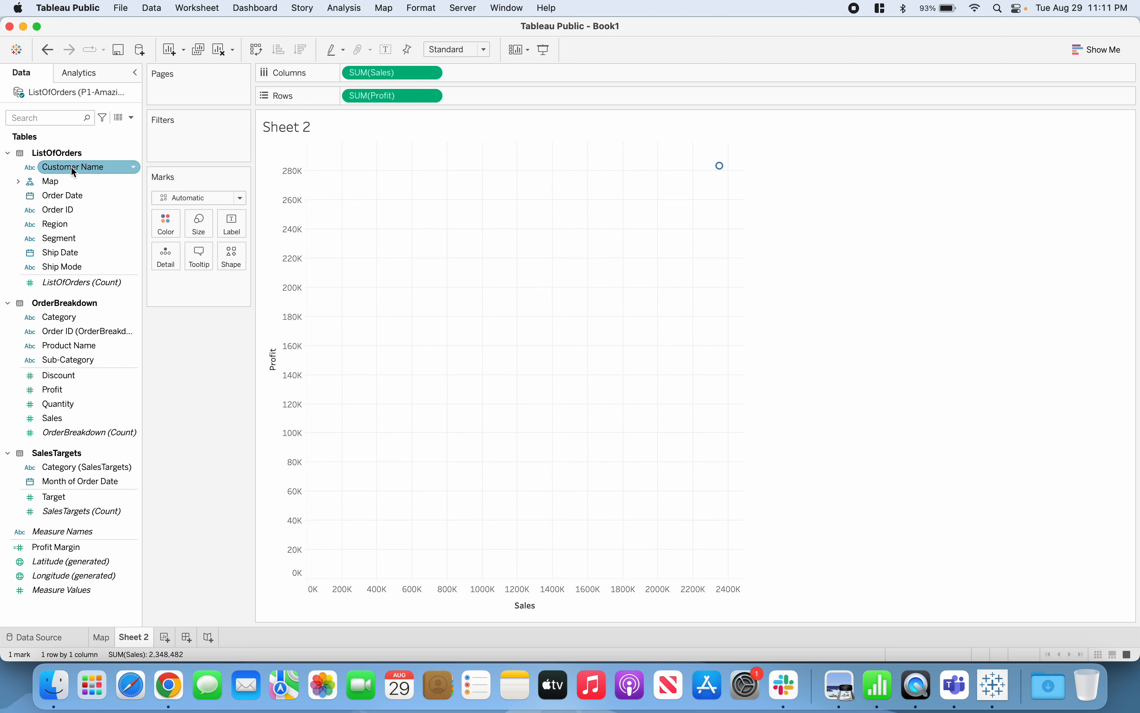
# Break the Sales and Profit scatter plot down by Customer Name, using the field as mark detail instead of as a label
pyautogui.moveTo(71, 167); pyautogui.dragTo(234, 229)
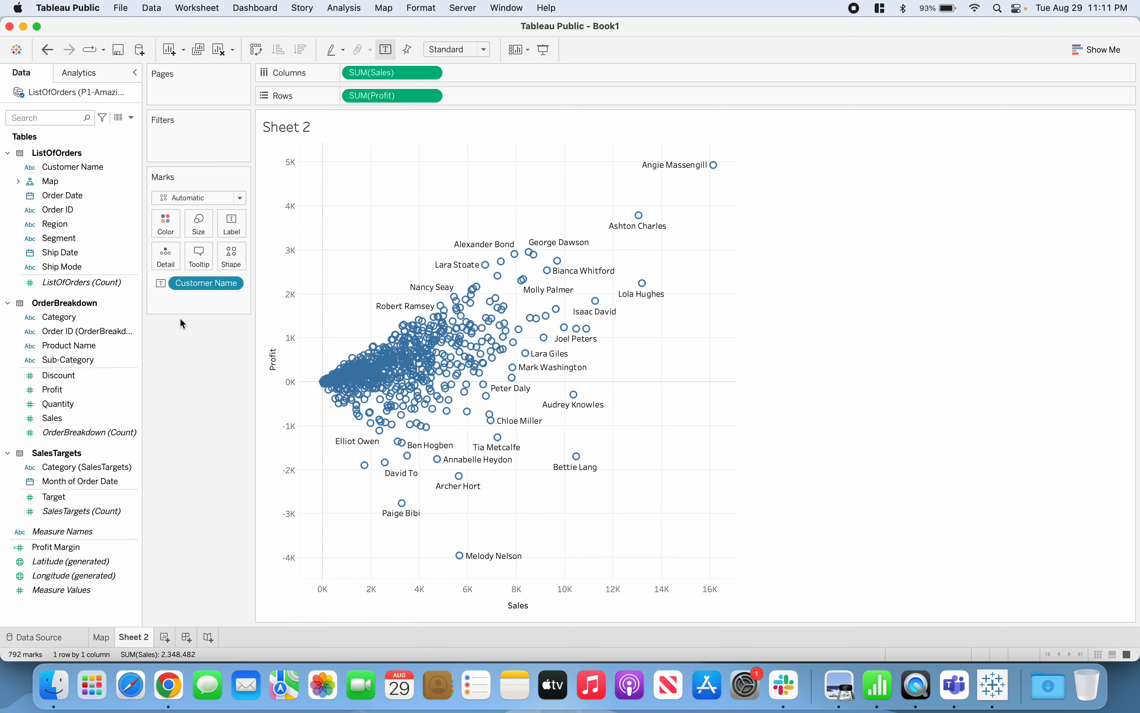
pyautogui.moveTo(195, 283); pyautogui.dragTo(190, 353)
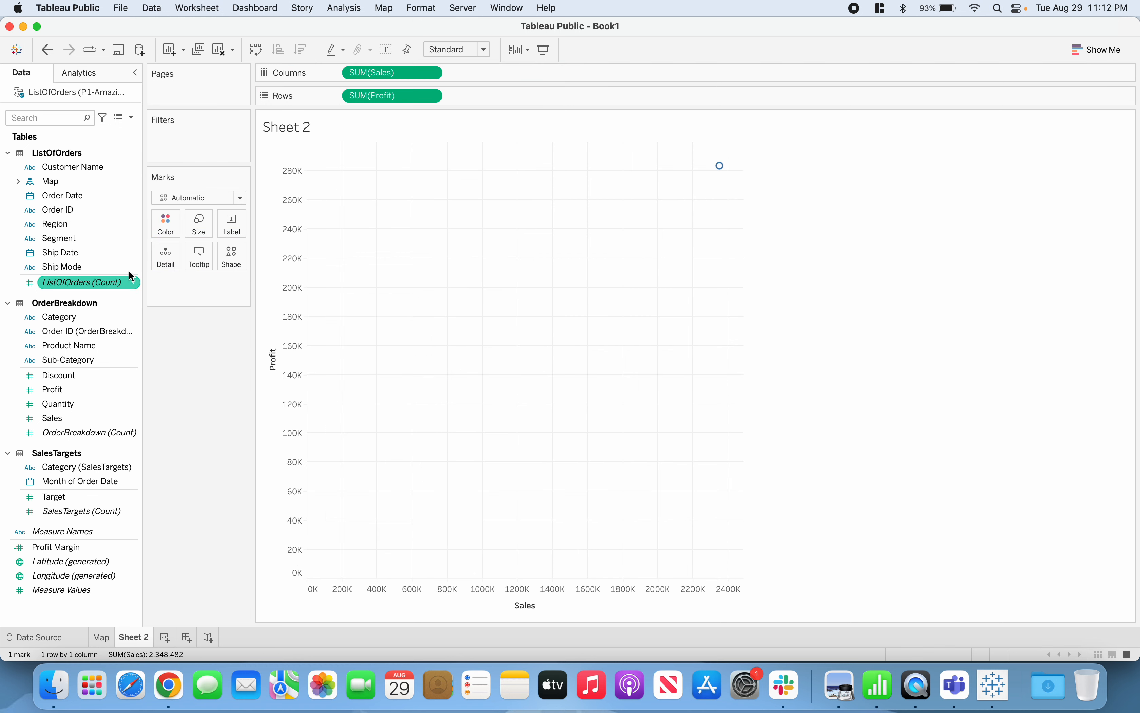
pyautogui.moveTo(79, 167); pyautogui.dragTo(167, 267)
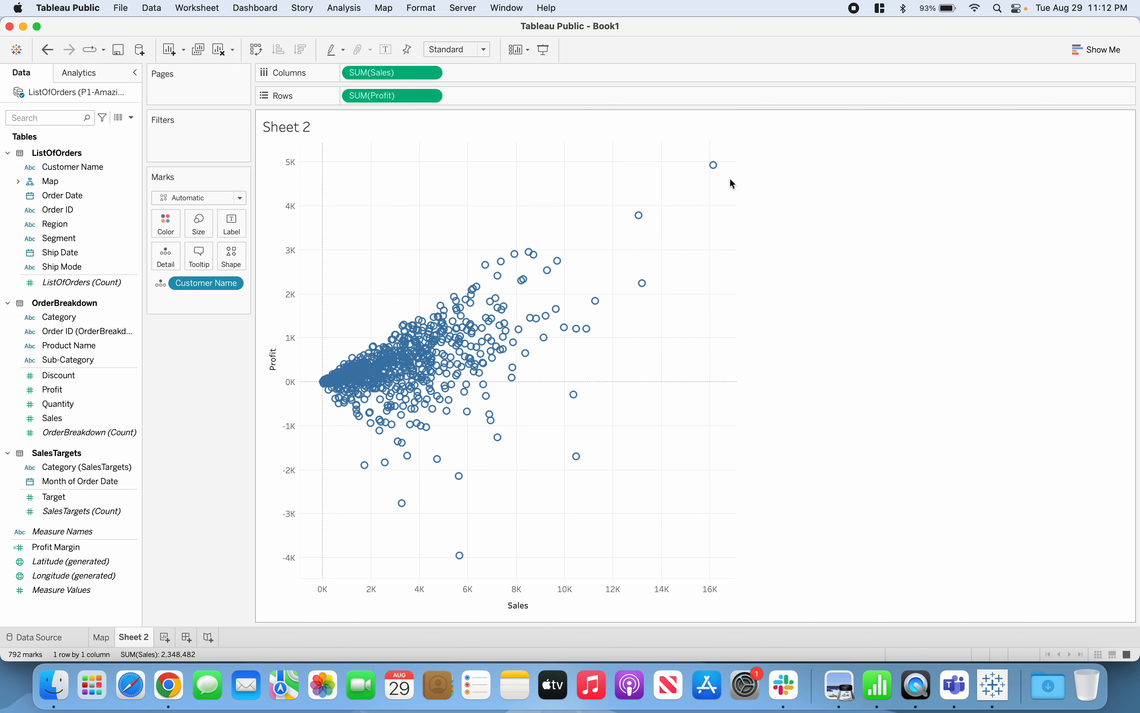
pyautogui.moveTo(430, 376)
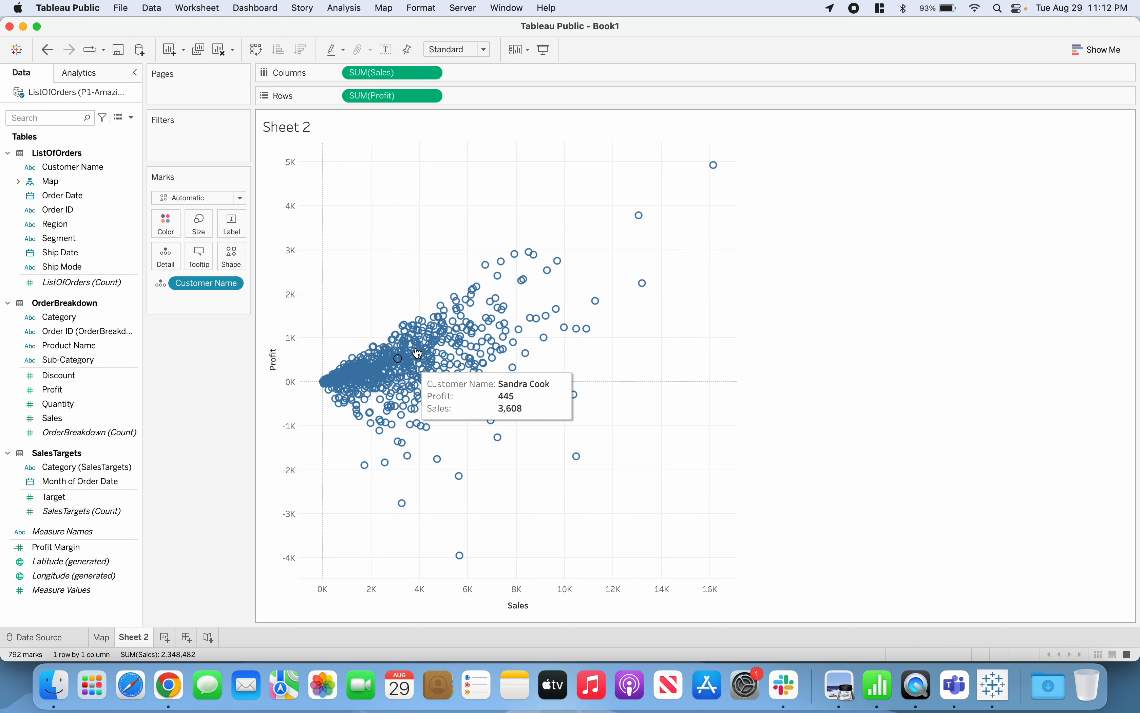
pyautogui.moveTo(384, 338)
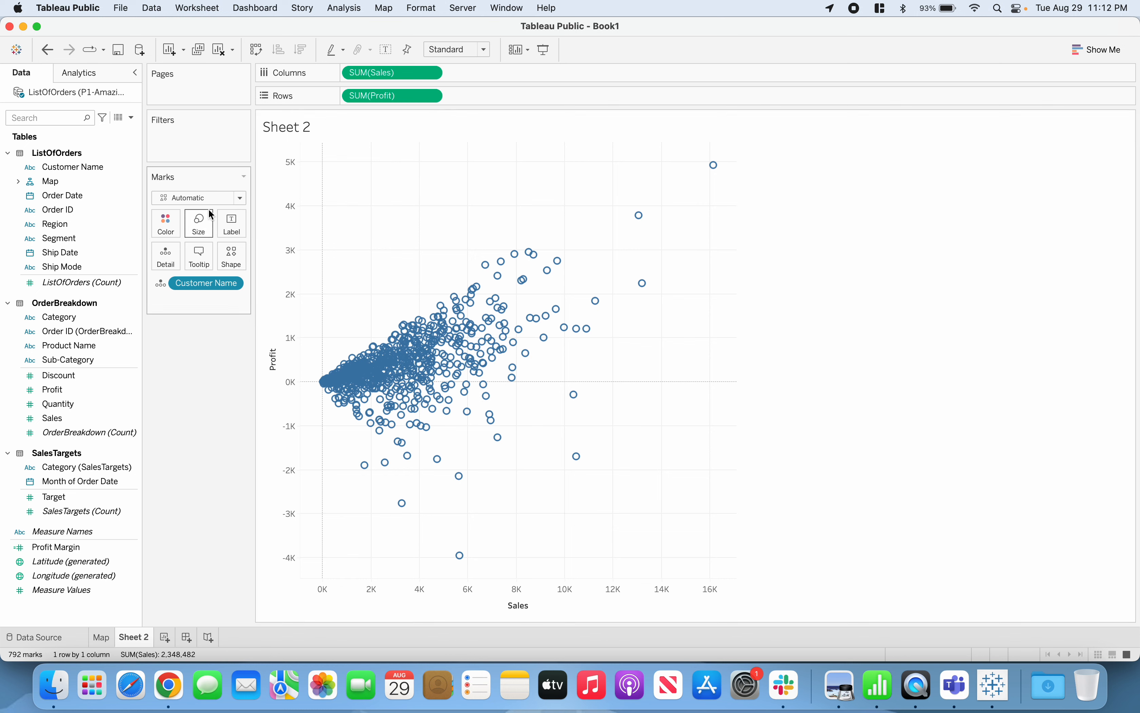
# Change the scatter plot's mark type to Circle
pyautogui.click(240, 199)
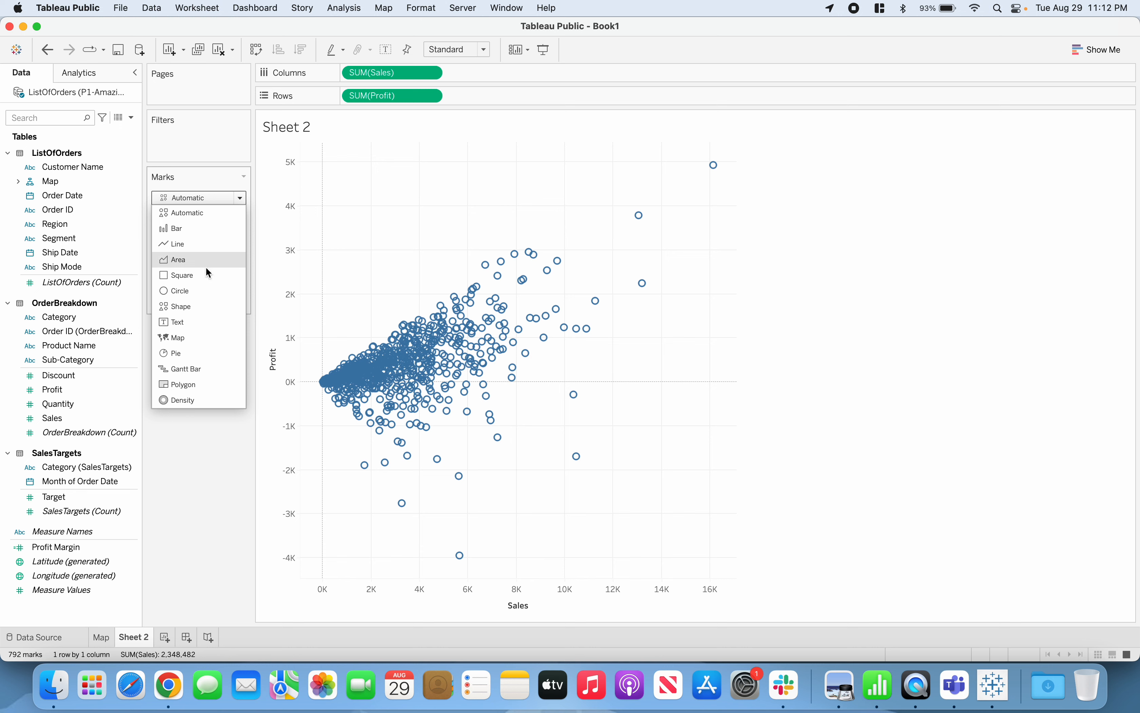
pyautogui.click(186, 295)
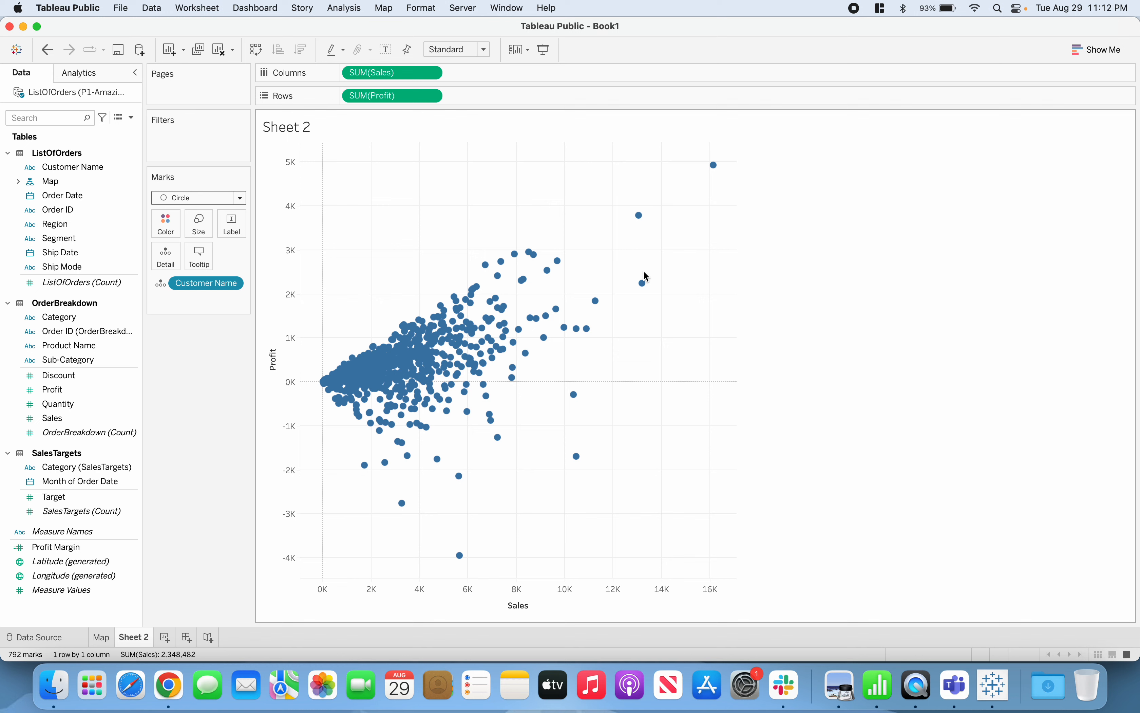
pyautogui.moveTo(715, 167)
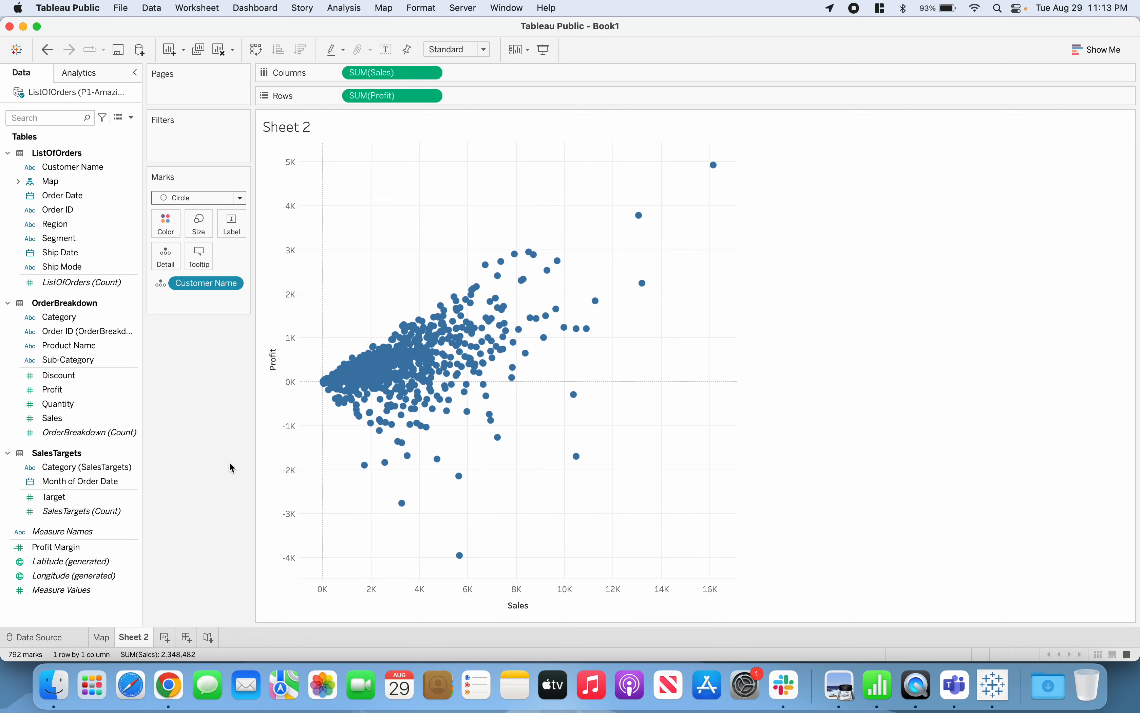
# Apply the Map worksheet's order year filter to all worksheets using related data sources
pyautogui.click(72, 196)
pyautogui.moveTo(107, 641)
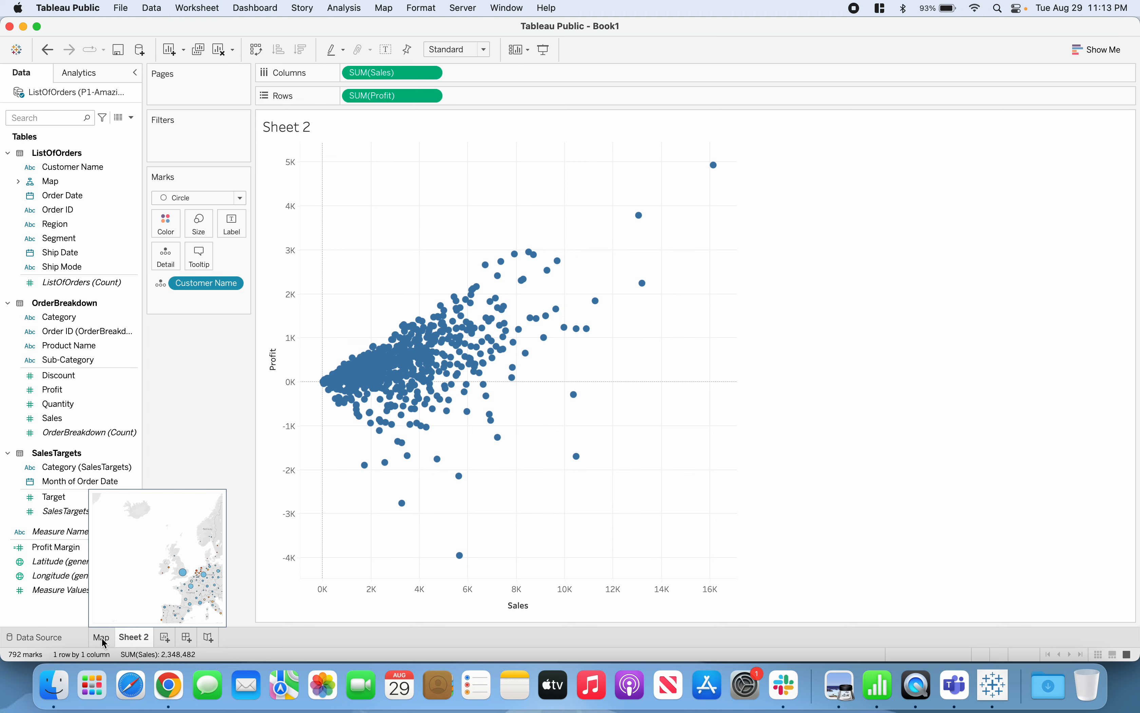
pyautogui.click(101, 637)
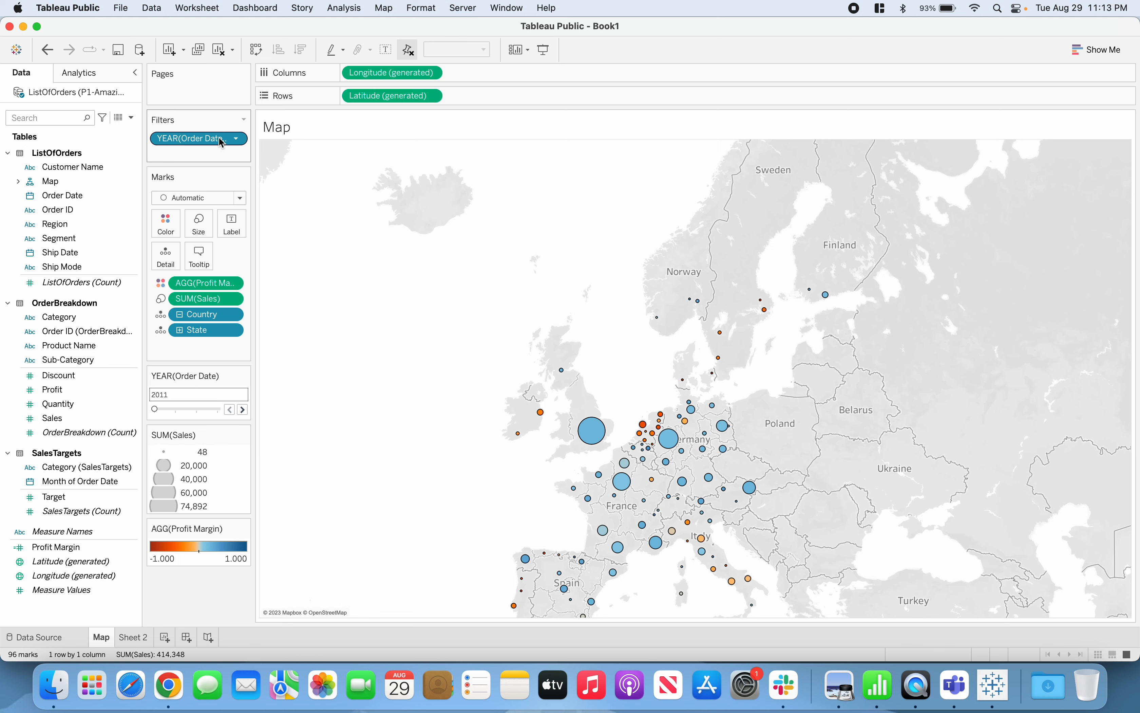
pyautogui.click(238, 140)
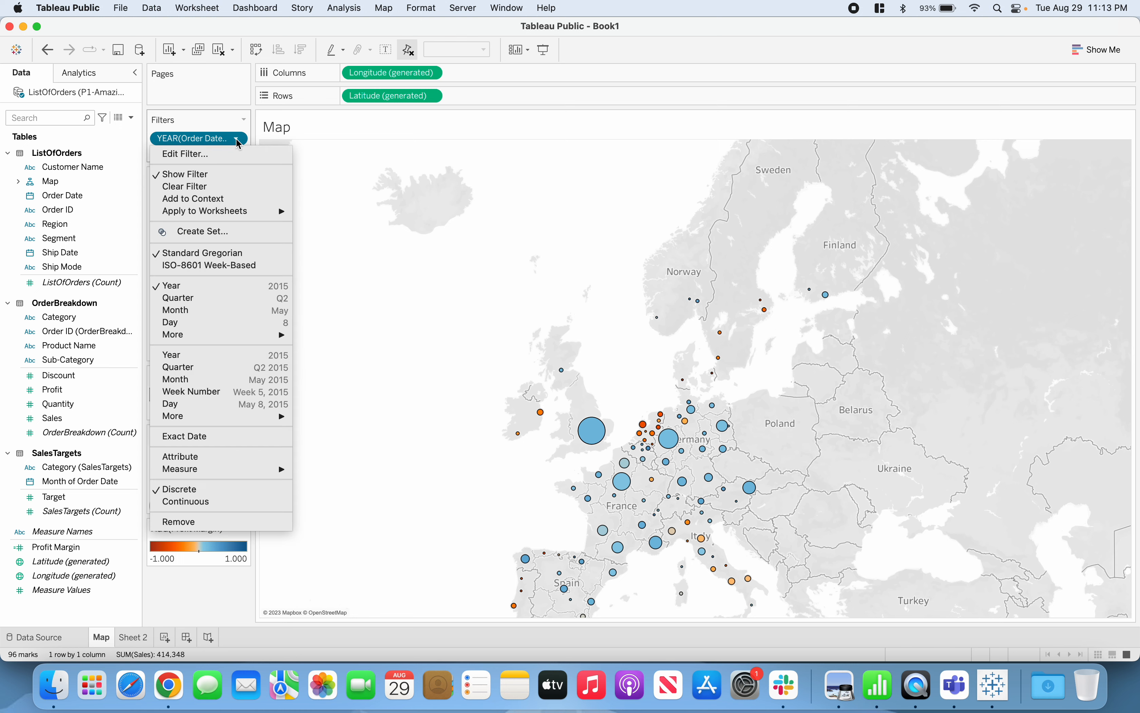
pyautogui.moveTo(237, 221)
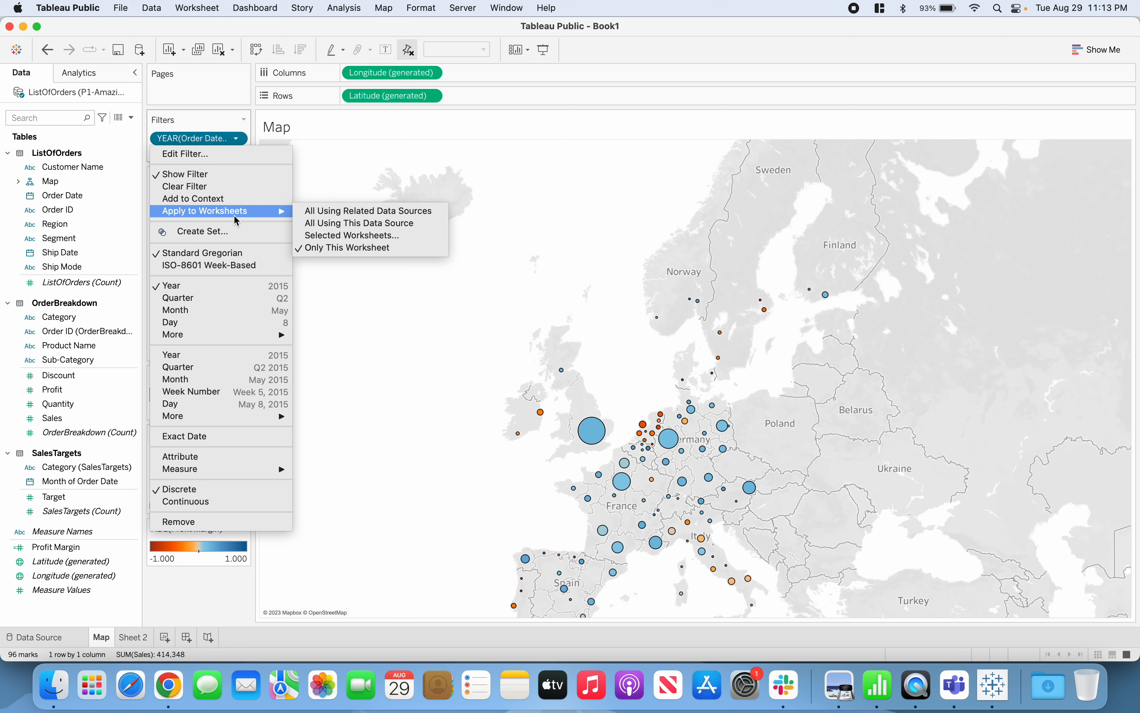
pyautogui.click(366, 216)
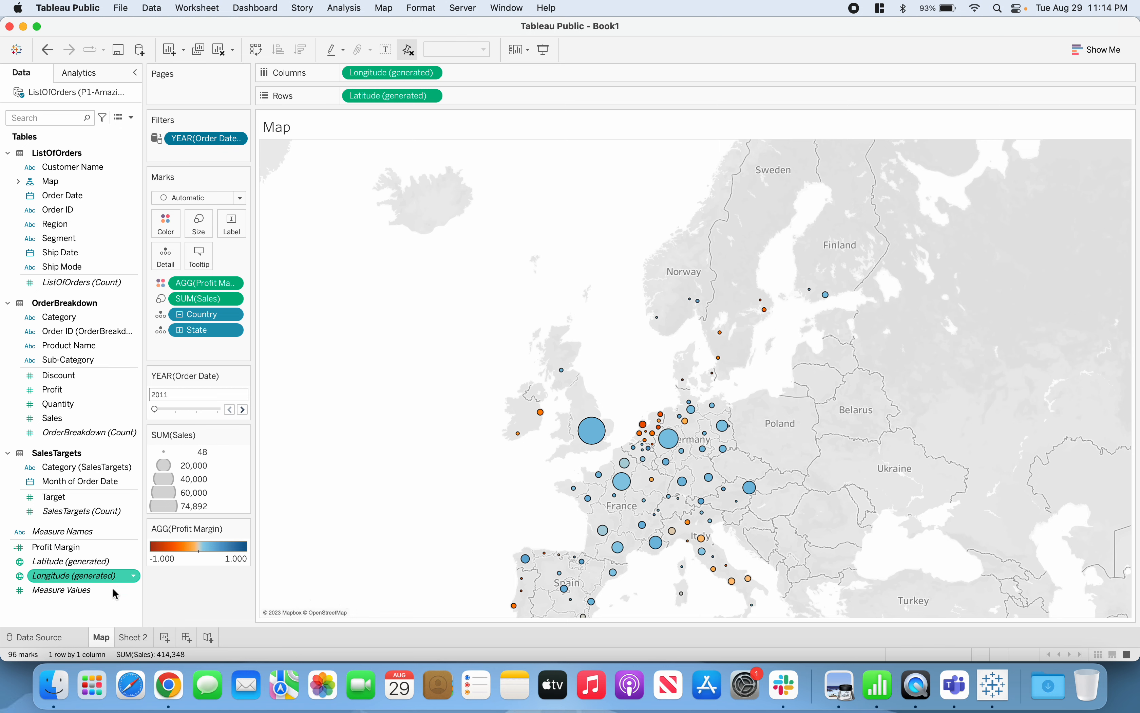
# Show the order year filter on Sheet 2 and place its card below the Marks card
pyautogui.click(132, 636)
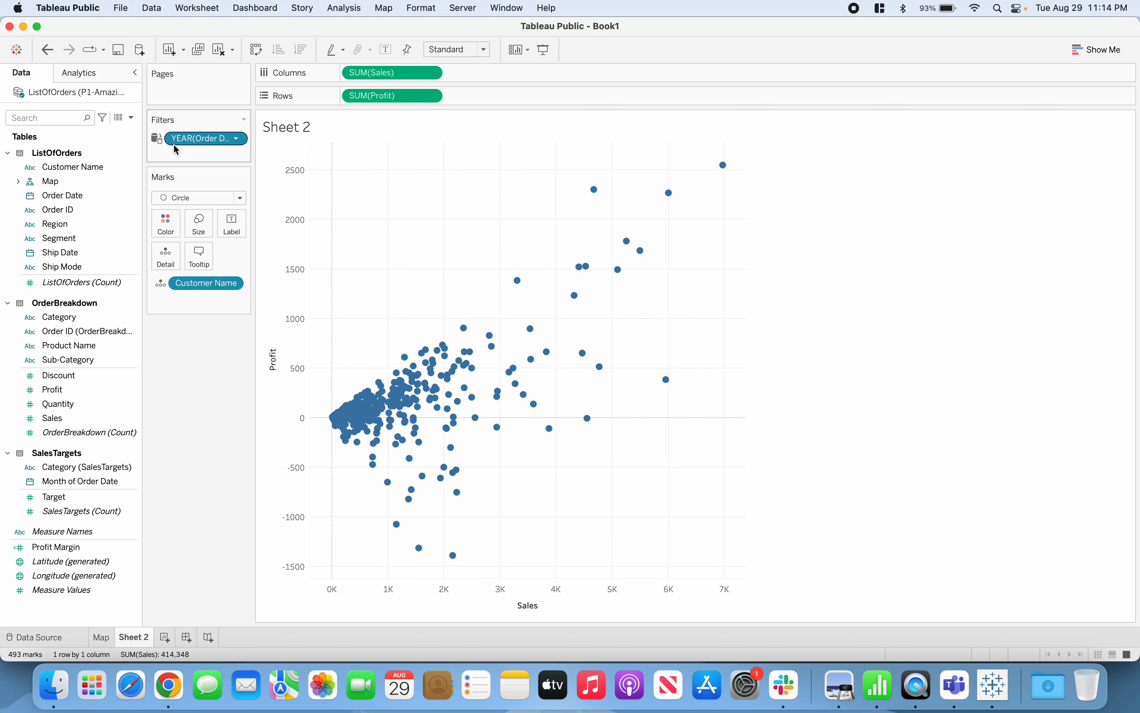
pyautogui.moveTo(163, 150)
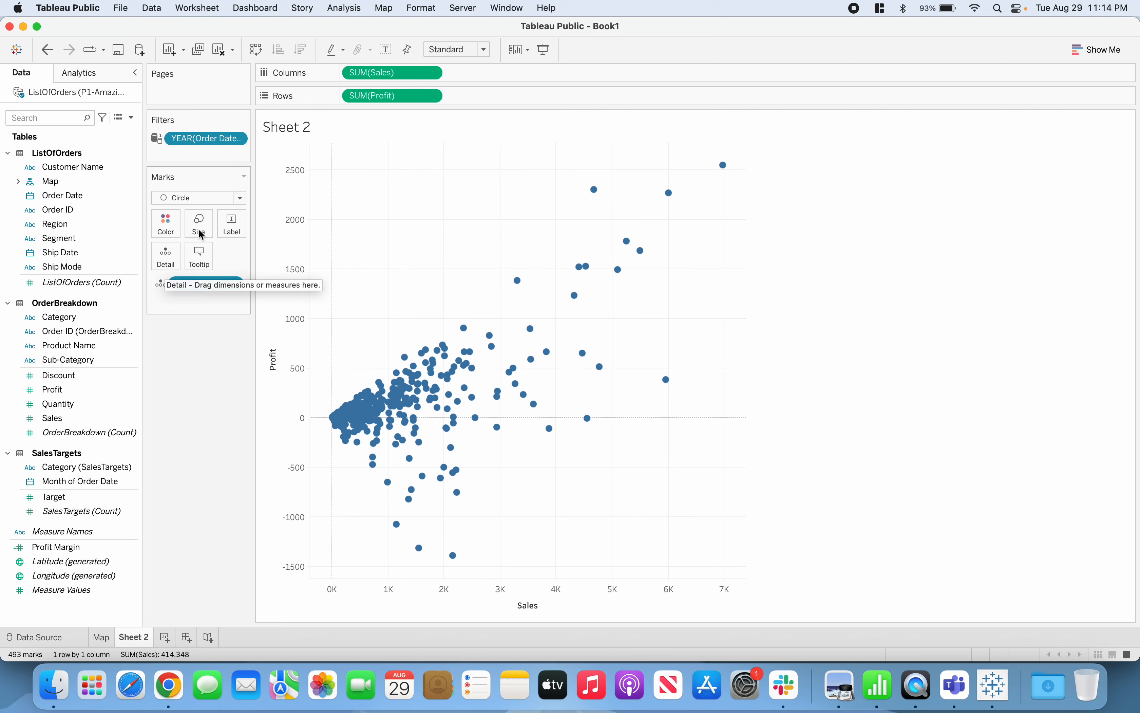
pyautogui.moveTo(239, 141)
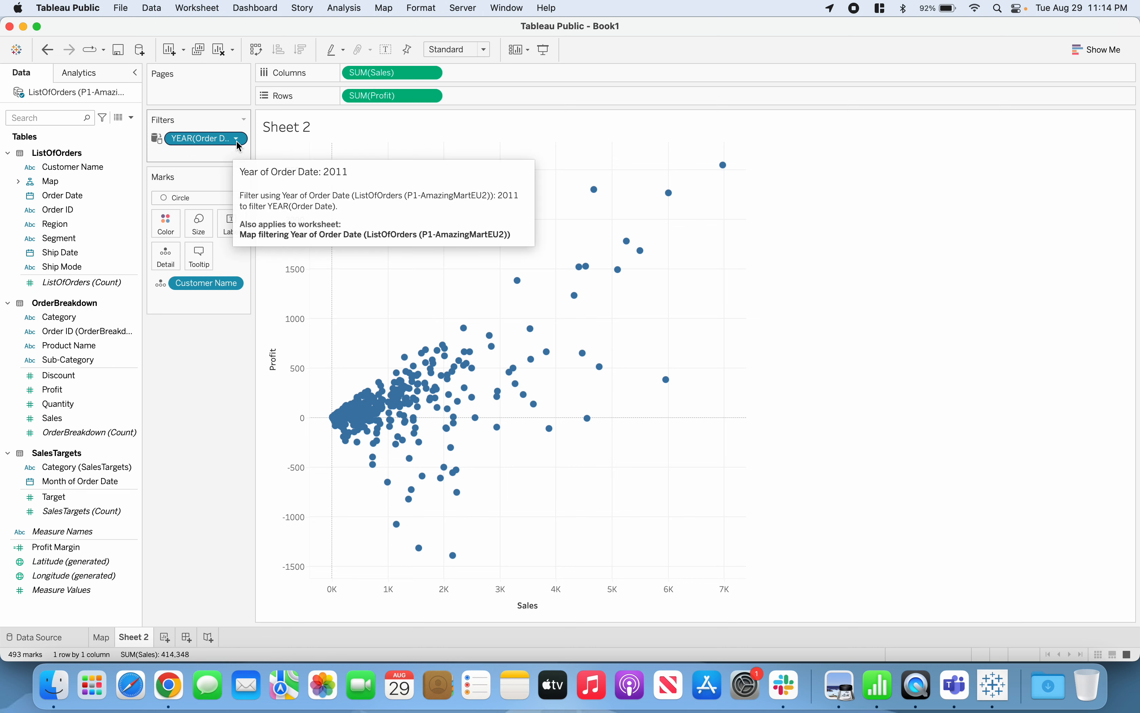
pyautogui.click(238, 144)
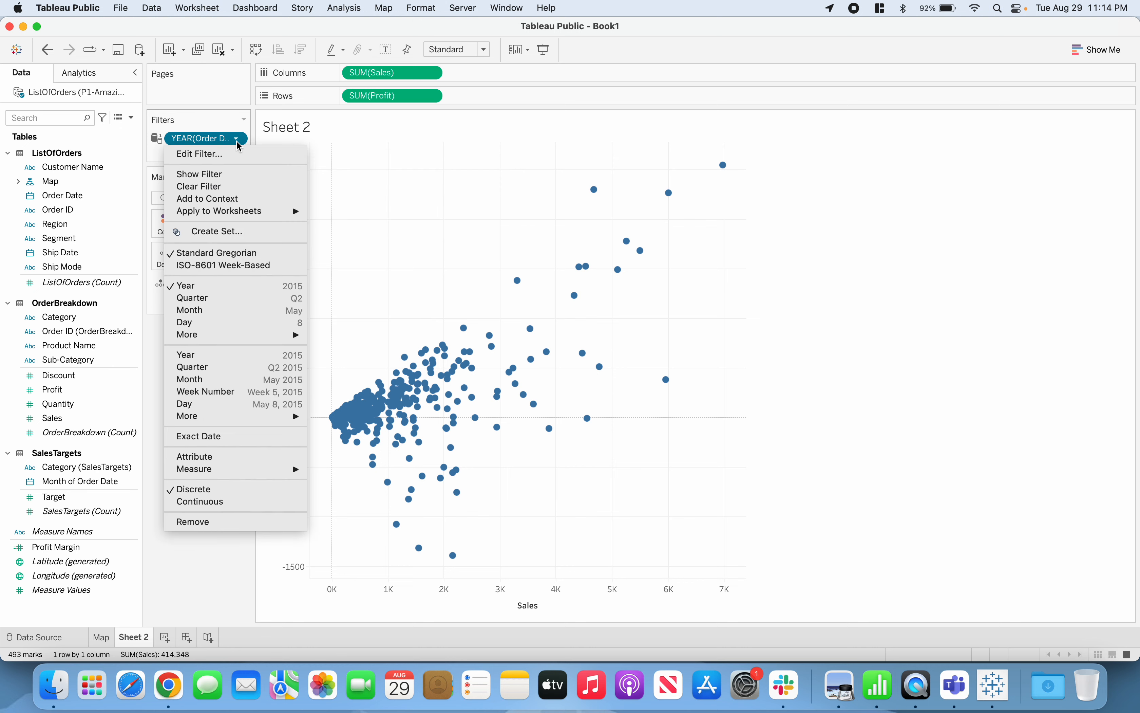
pyautogui.click(238, 180)
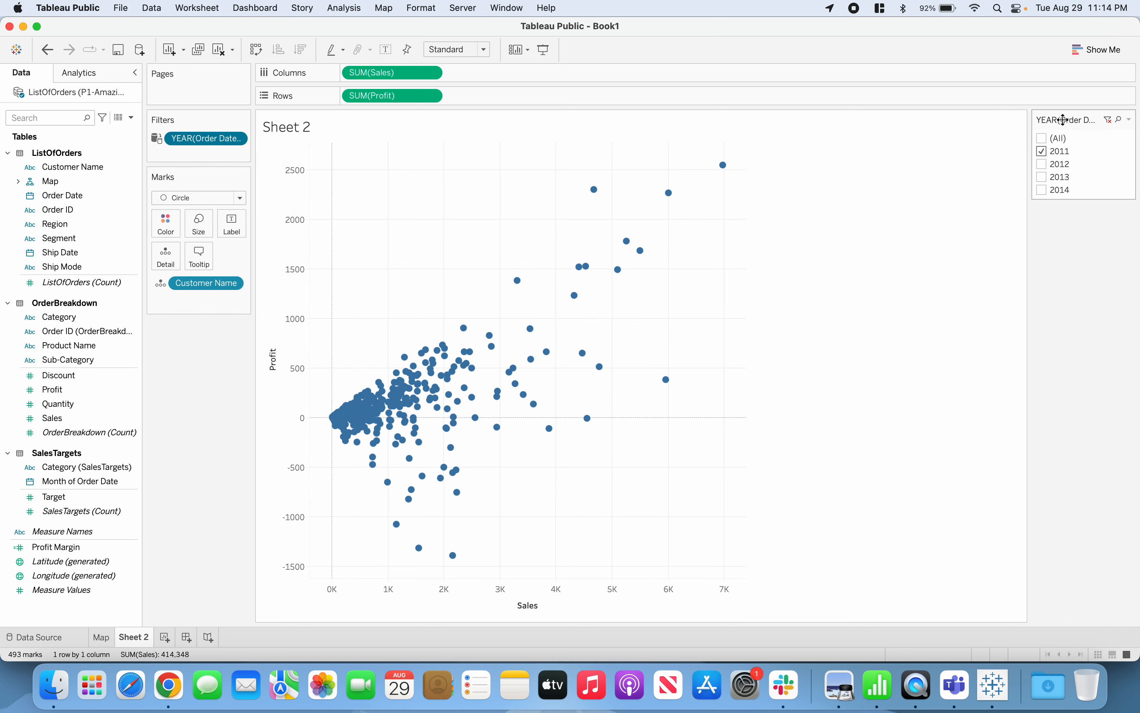
pyautogui.moveTo(1059, 121); pyautogui.dragTo(171, 365)
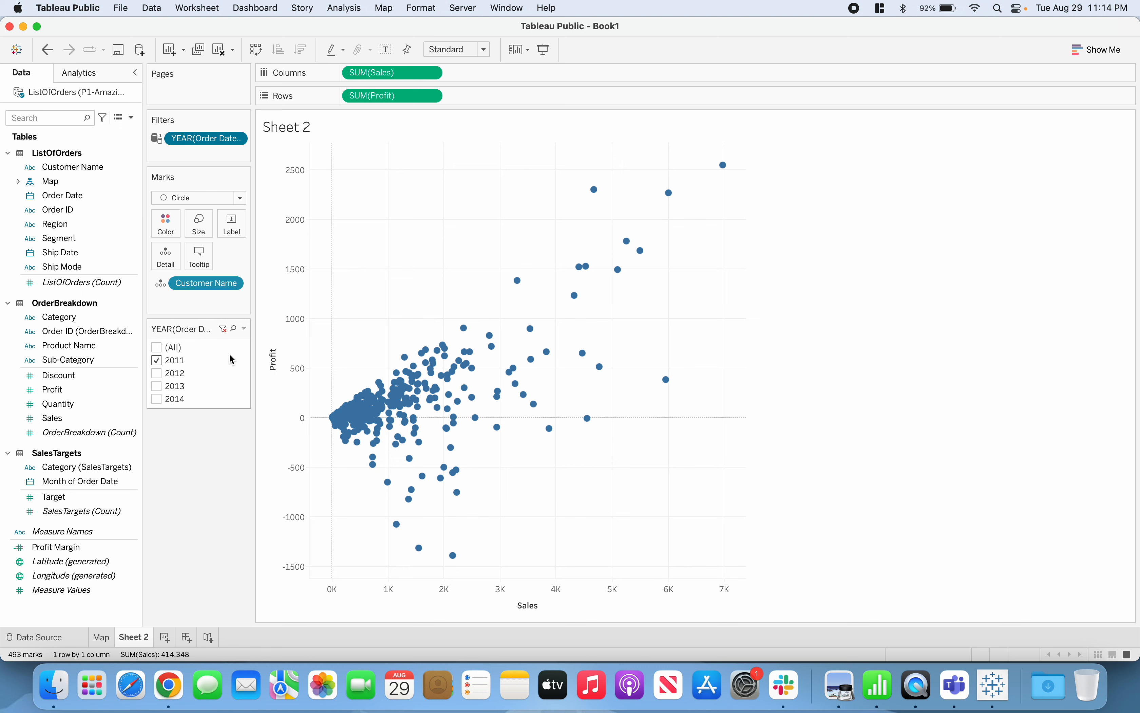
# Customize the order year filter card on Sheet 2 so that it does not offer the "All" value
pyautogui.click(246, 329)
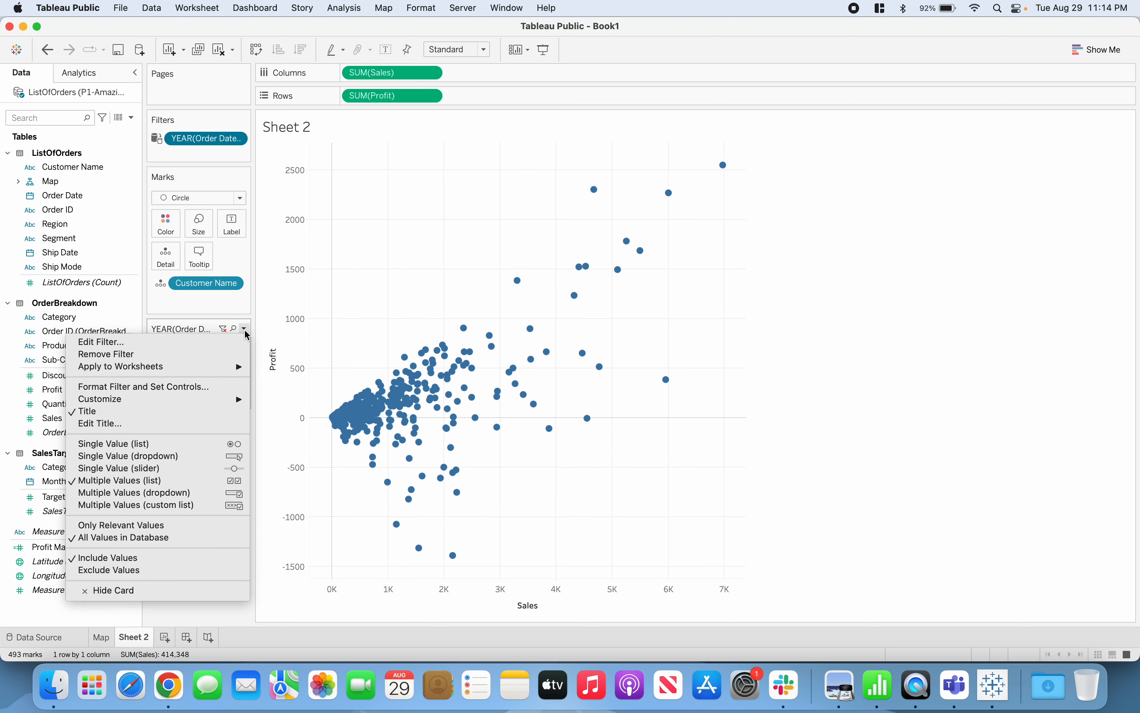
pyautogui.moveTo(207, 372)
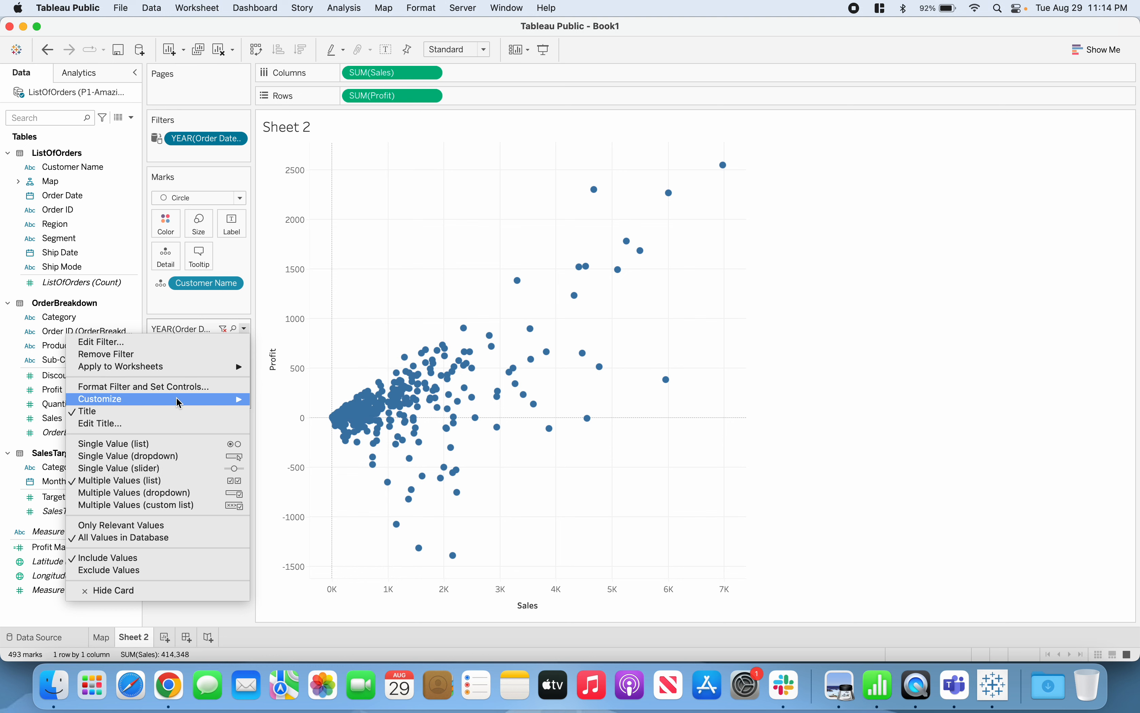
pyautogui.moveTo(178, 402)
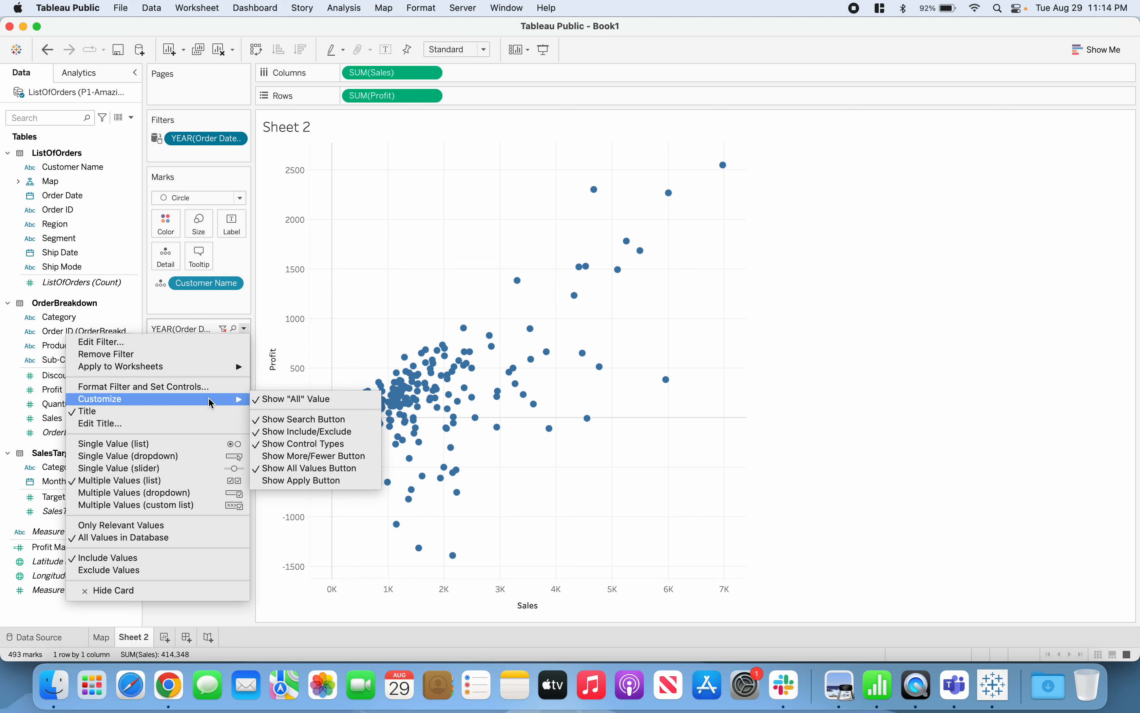
pyautogui.click(264, 401)
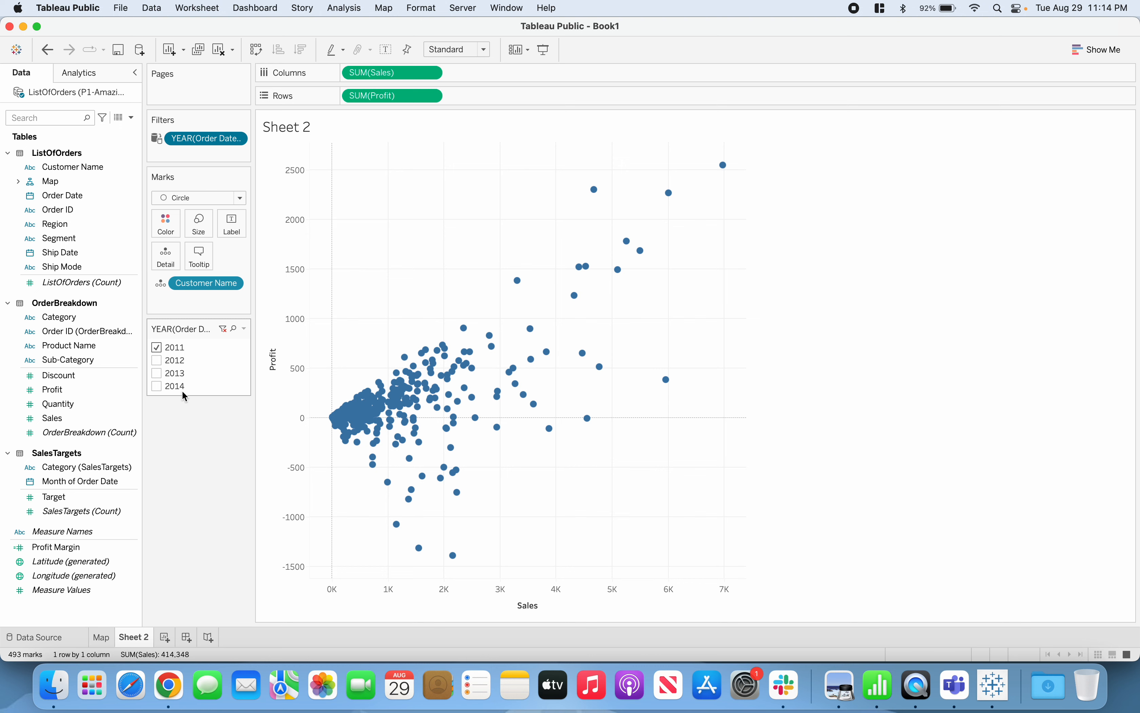
# Turn the order year filter into a single-value slider and advance it to 2012
pyautogui.click(246, 330)
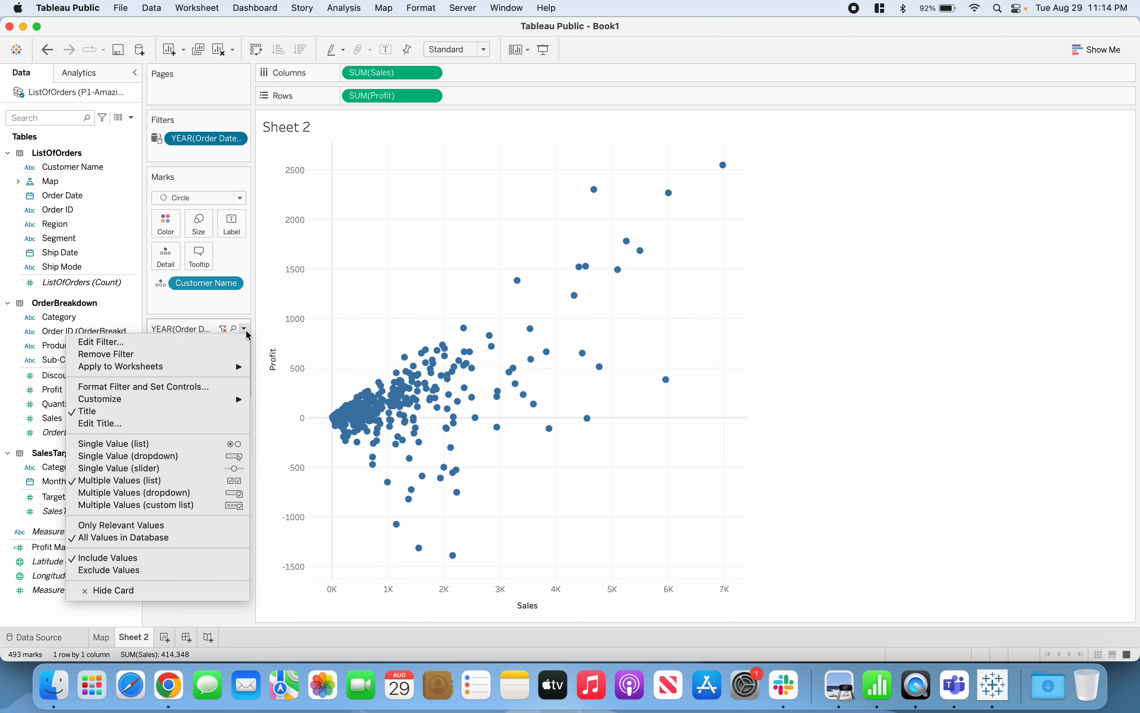
pyautogui.click(168, 469)
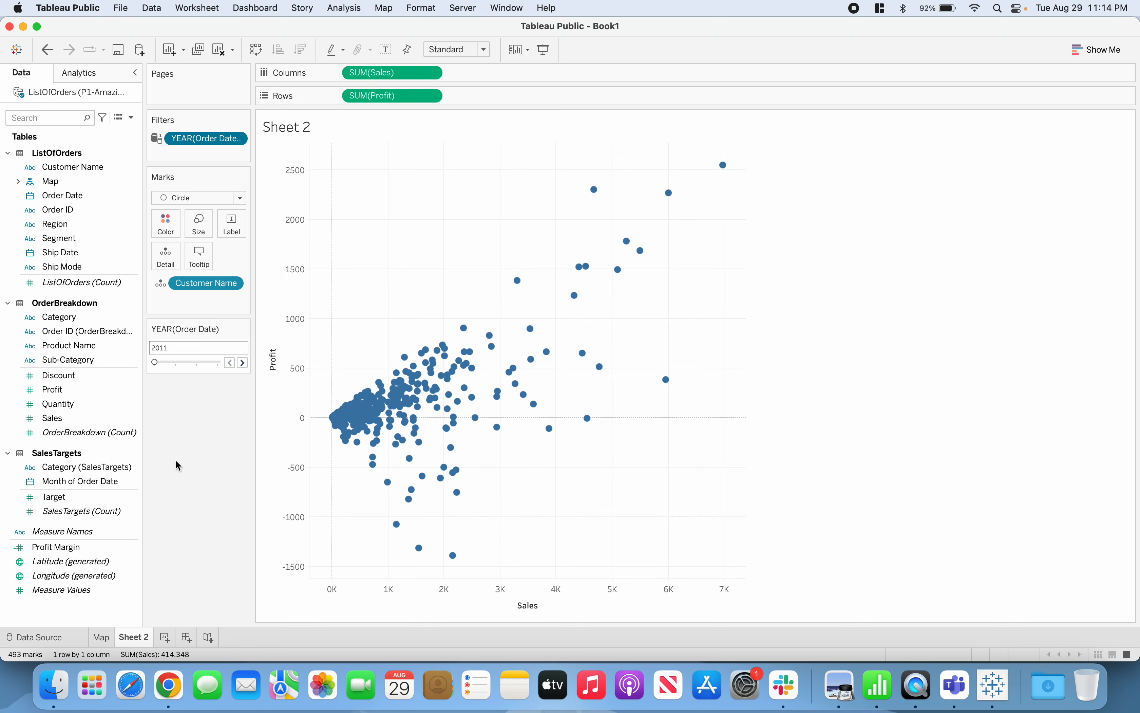
pyautogui.click(243, 363)
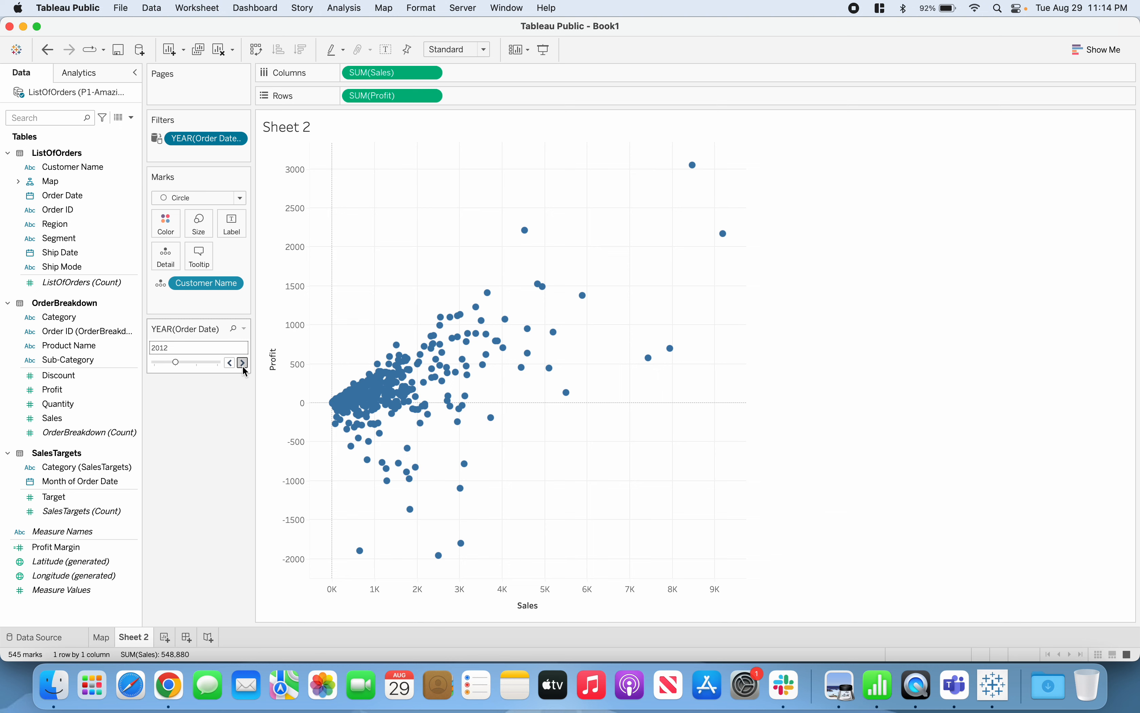
# Step the order year filter slider forward to 2014 and back to 2011
pyautogui.click(243, 363)
pyautogui.click(243, 363)
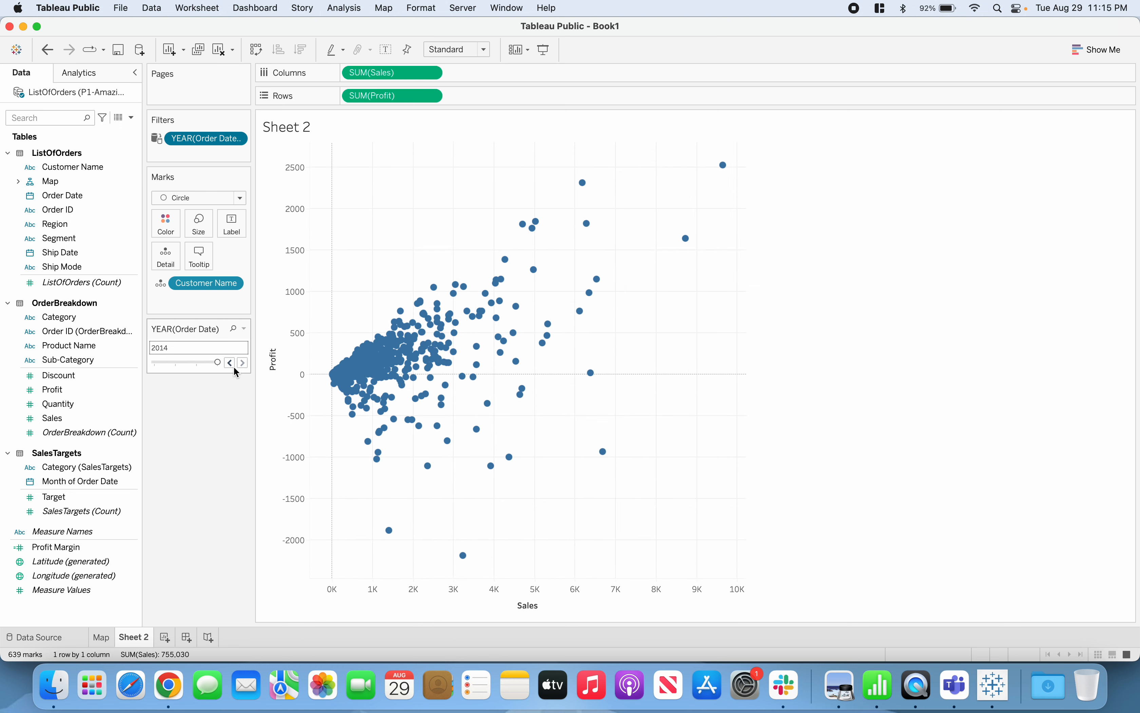
pyautogui.click(230, 363)
pyautogui.click(230, 363)
pyautogui.click(231, 364)
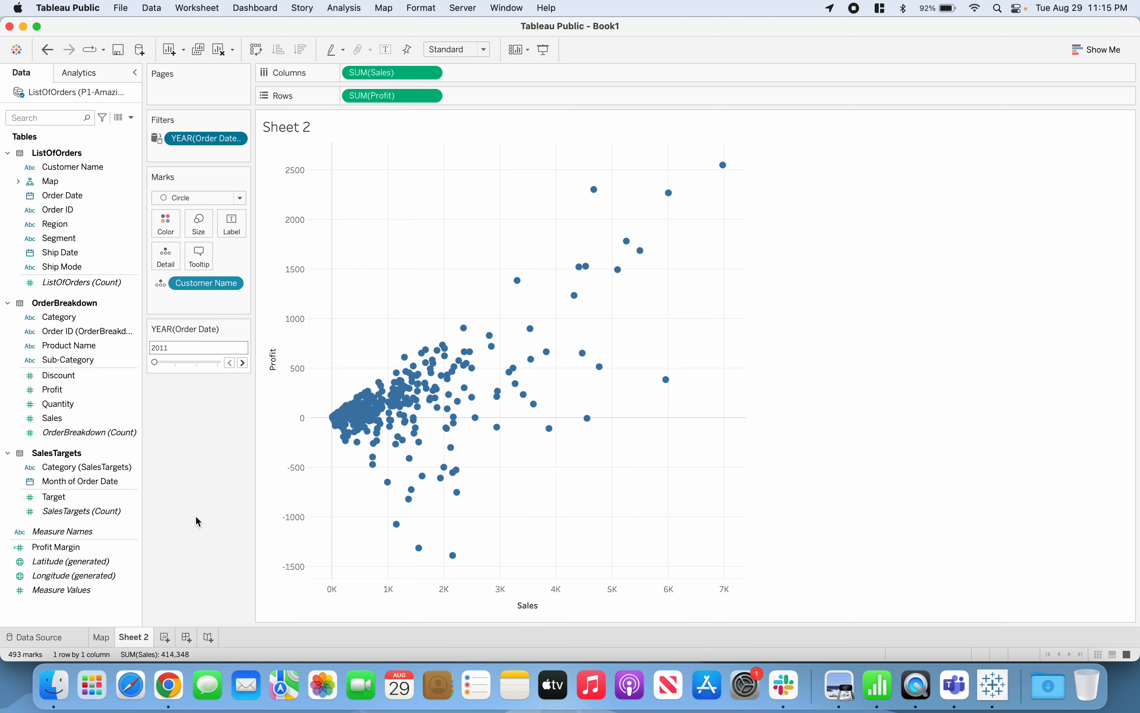
# Color the scatter plot marks by Profit Margin and place the color legend below the order year filter card
pyautogui.click(84, 548)
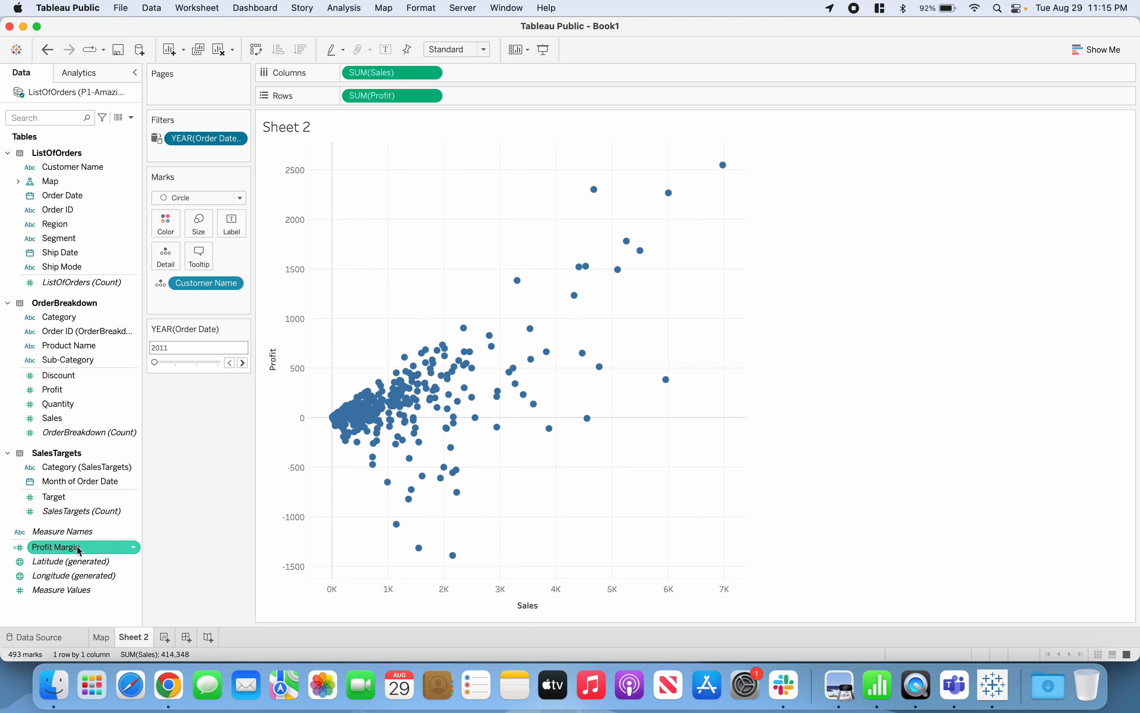
pyautogui.moveTo(79, 551); pyautogui.dragTo(171, 234)
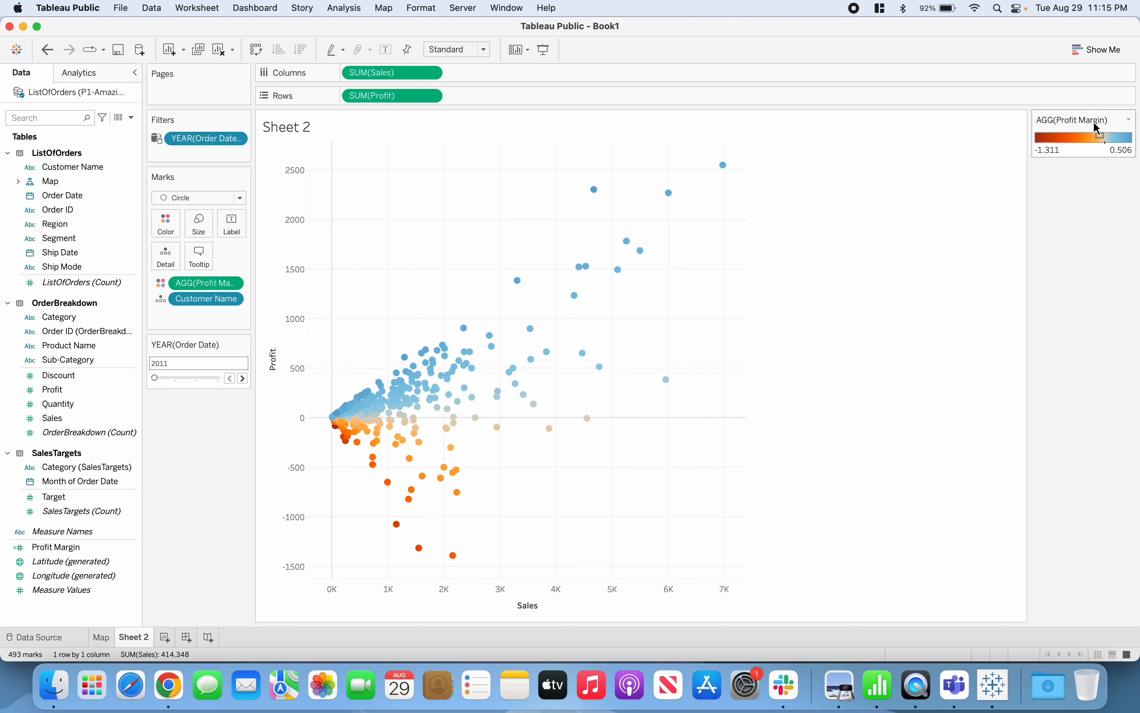
pyautogui.moveTo(550, 374); pyautogui.dragTo(209, 426)
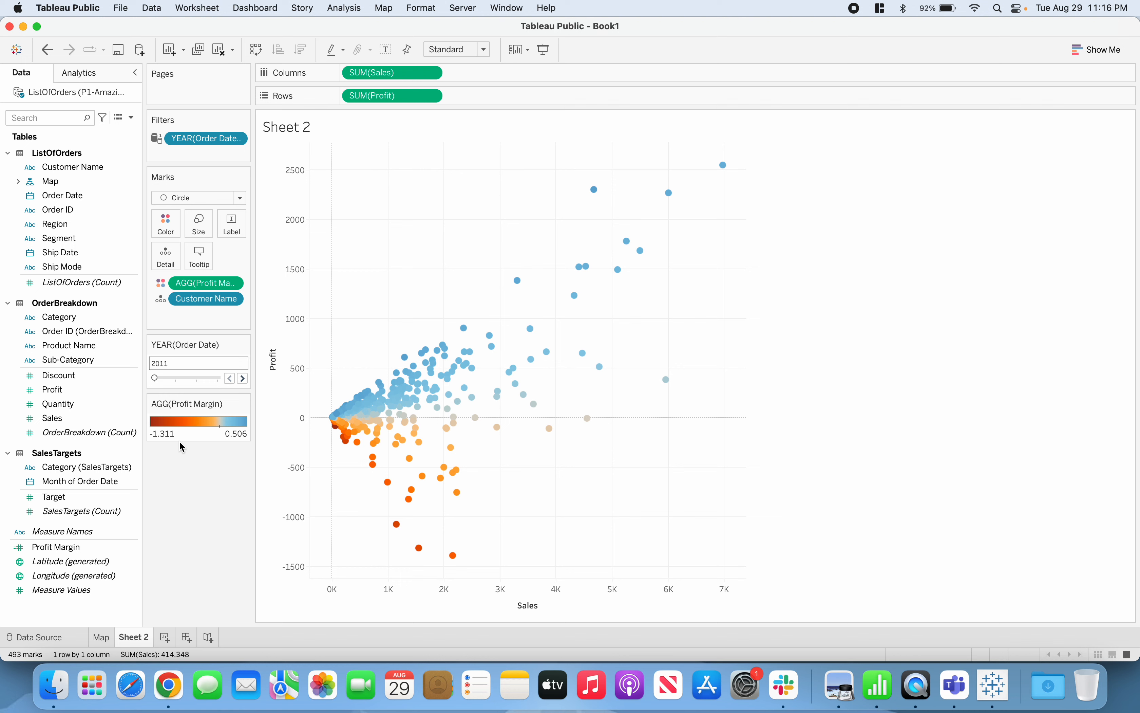
# Edit the Profit Margin colors so that the palette uses the full color range
pyautogui.click(176, 234)
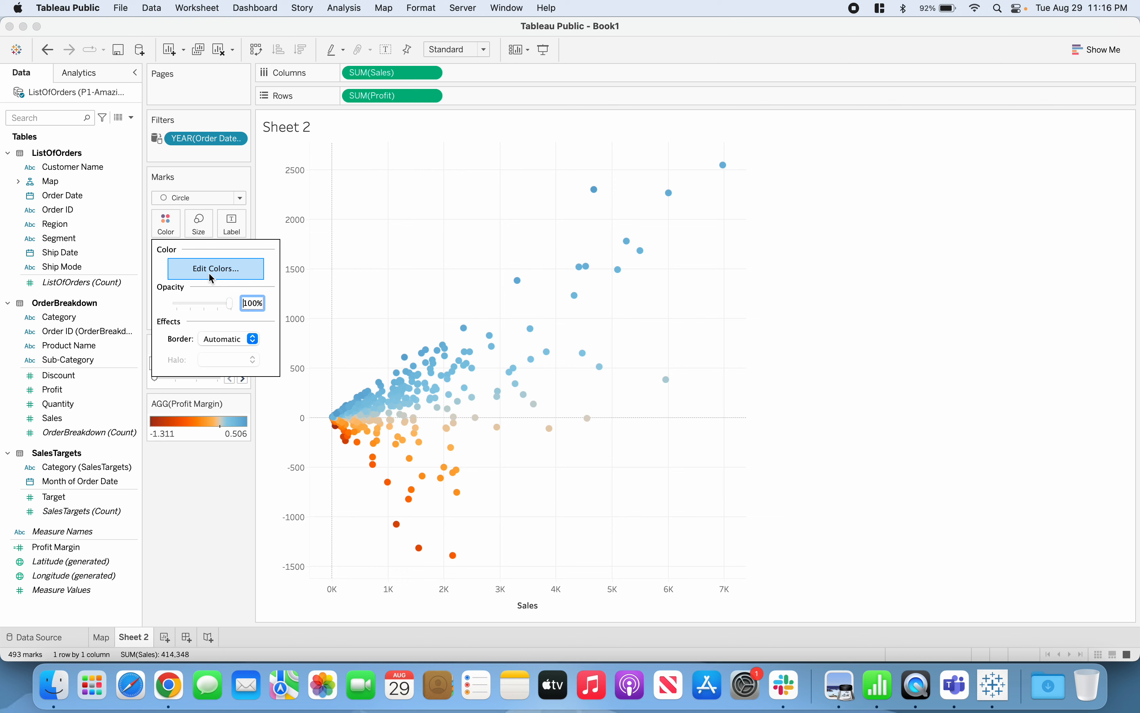
pyautogui.click(223, 272)
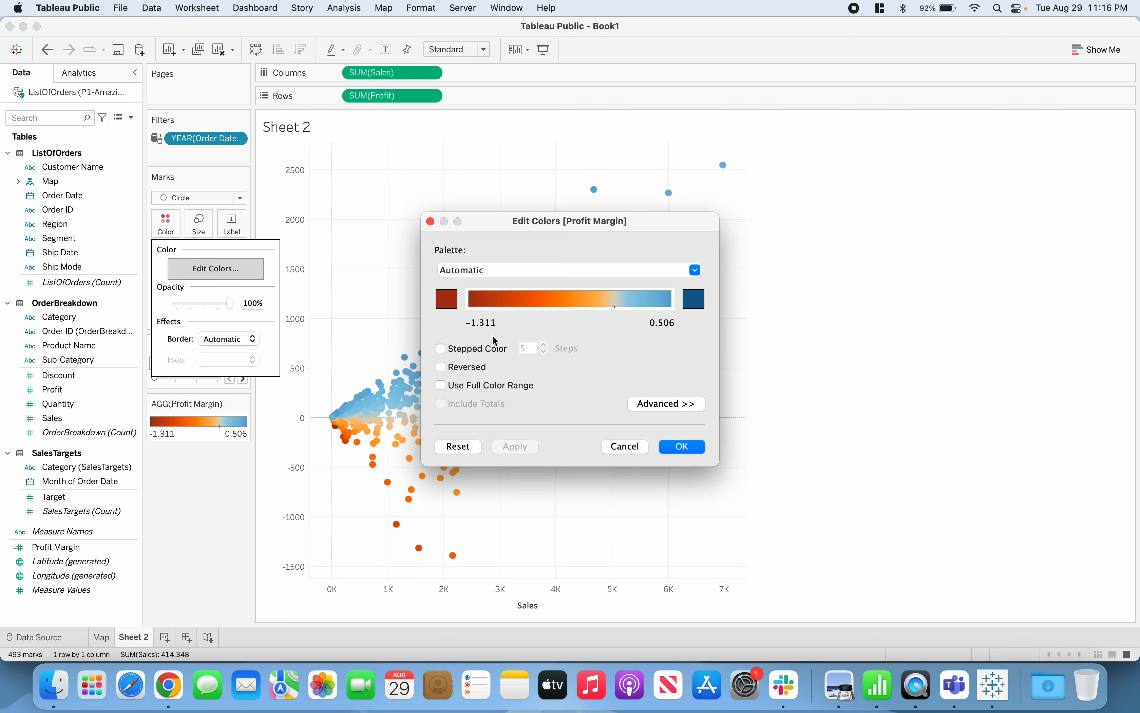
pyautogui.click(441, 386)
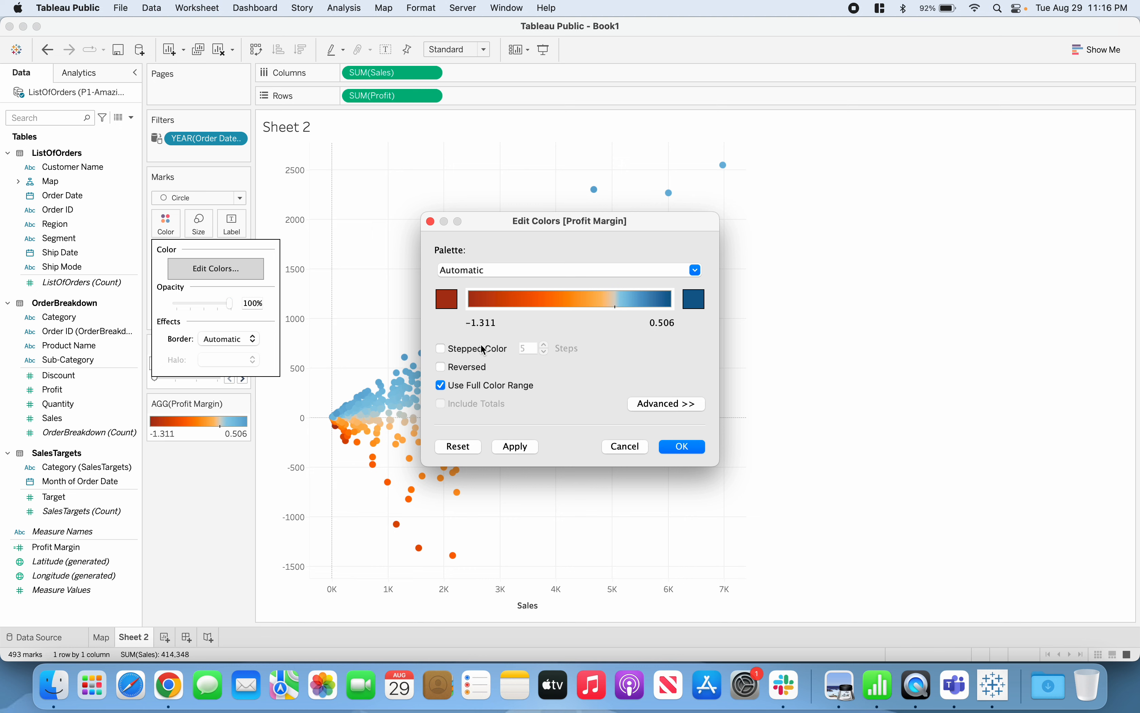
# Fix the Profit Margin color scale to start at -1, end at 1 and center on 0
pyautogui.click(652, 405)
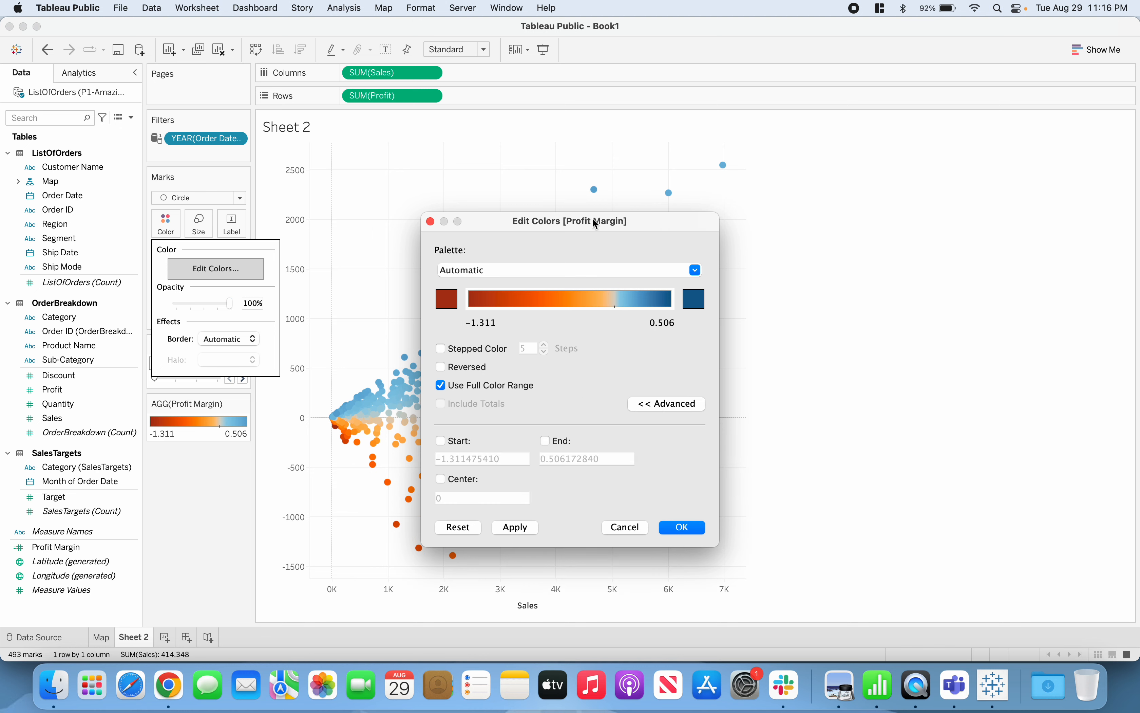
pyautogui.click(453, 361)
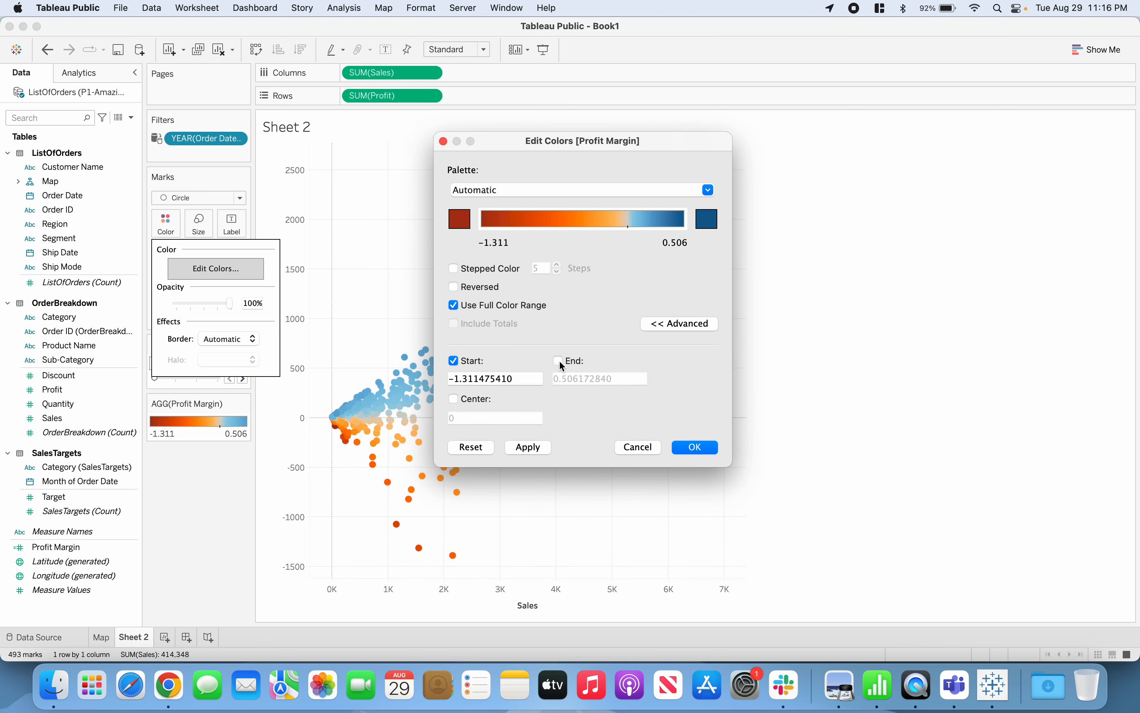
pyautogui.click(558, 360)
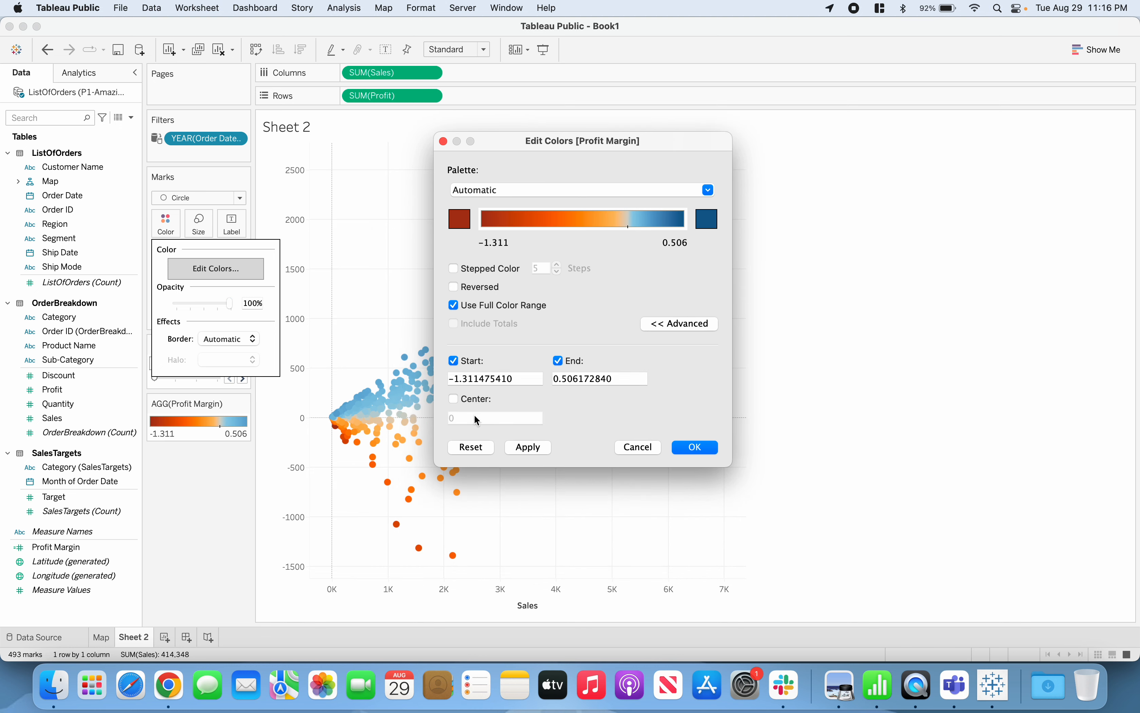
pyautogui.click(523, 380)
pyautogui.write('-1')
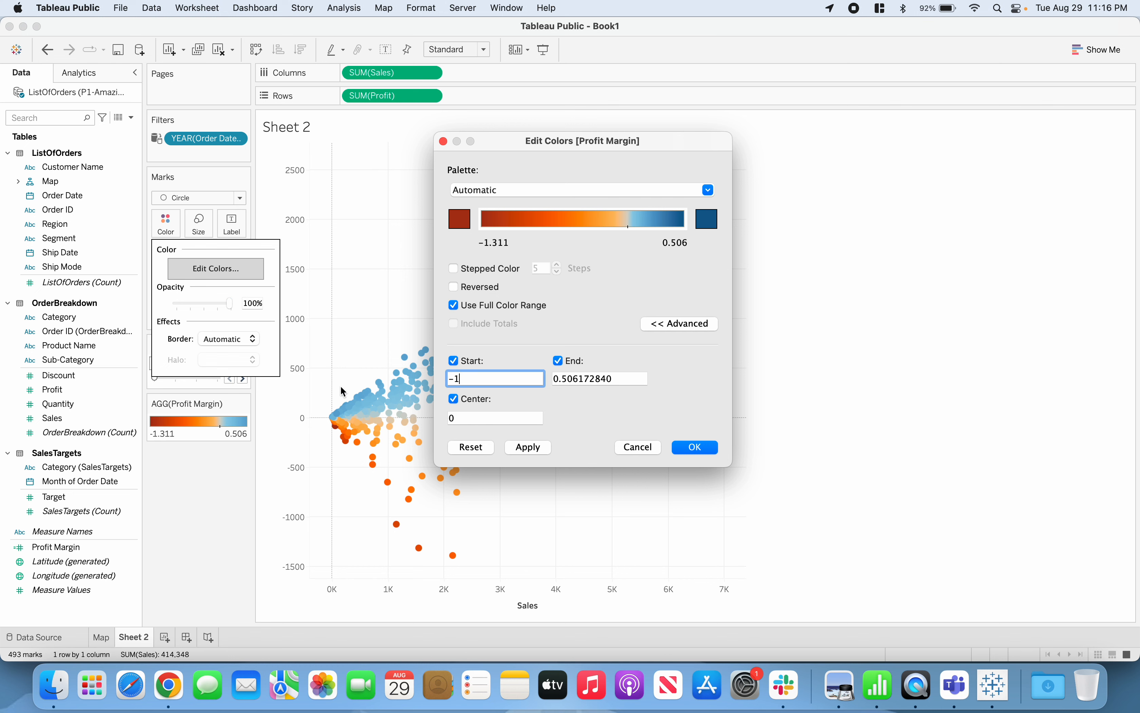
pyautogui.click(644, 378)
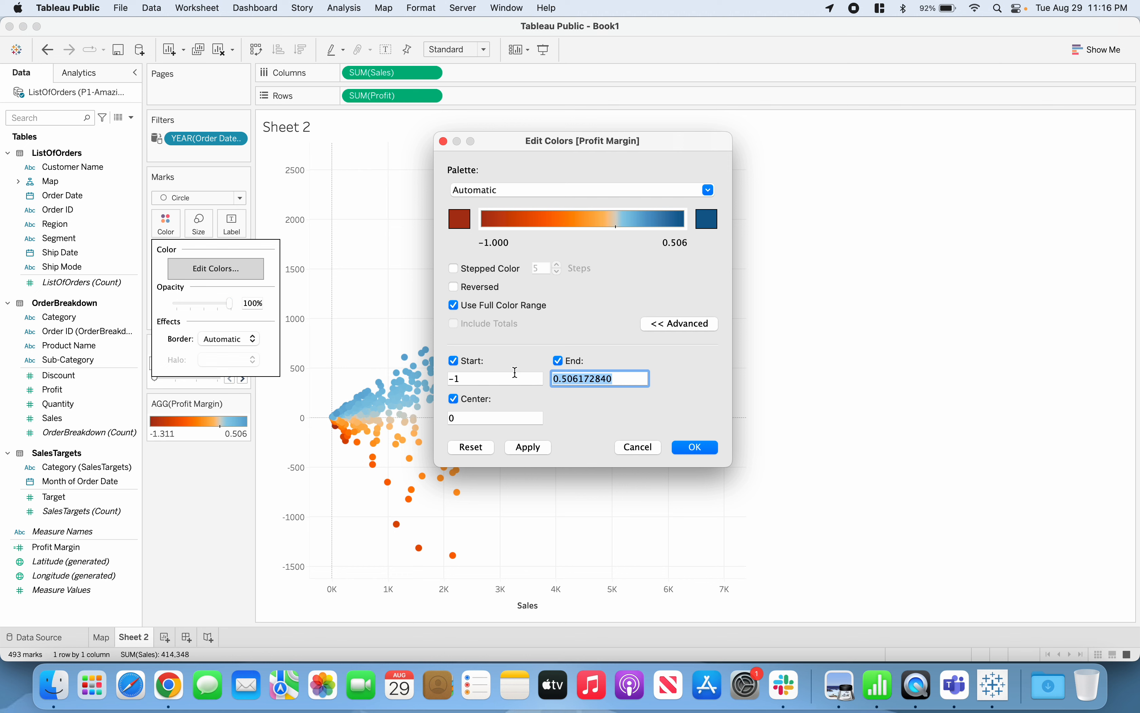
pyautogui.write('1')
pyautogui.click(509, 418)
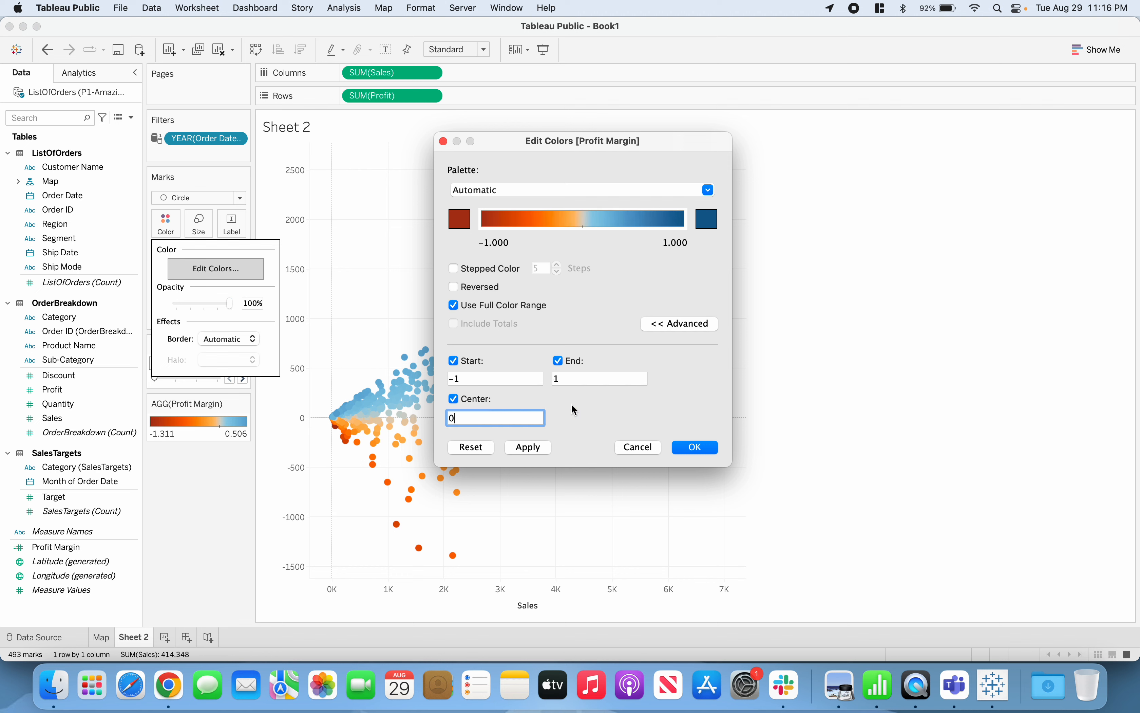
pyautogui.click(711, 448)
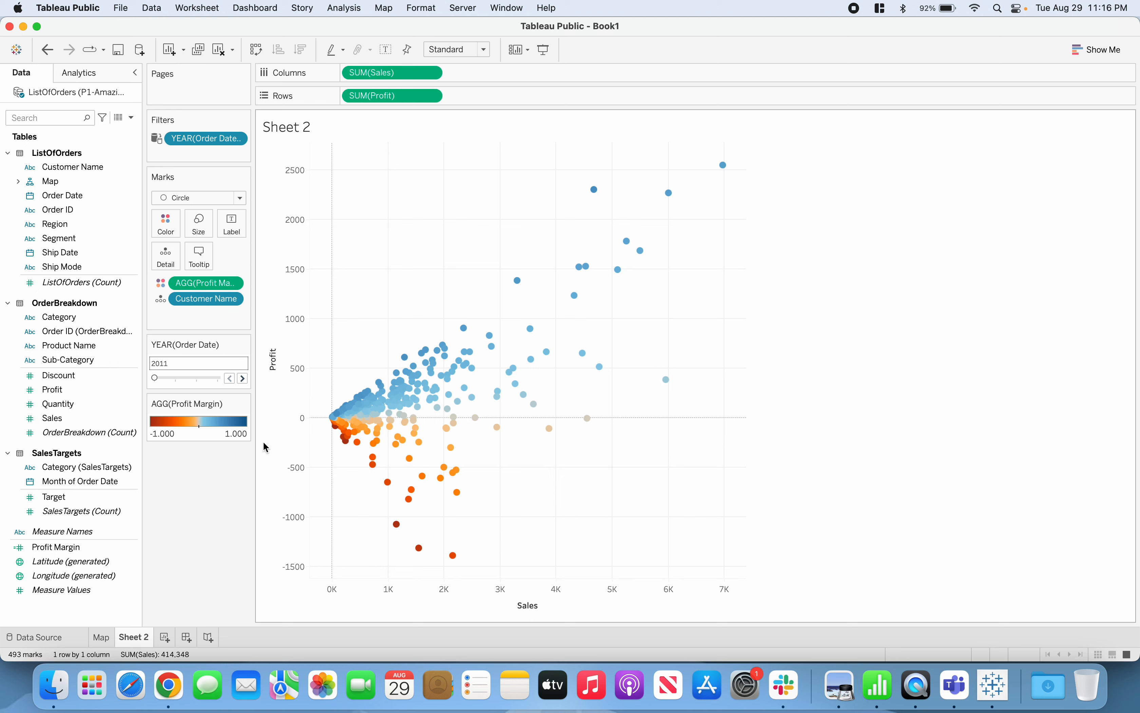
# Check the recolored scatter plot for each order year from 2011 to 2014, returning to 2011
pyautogui.click(243, 383)
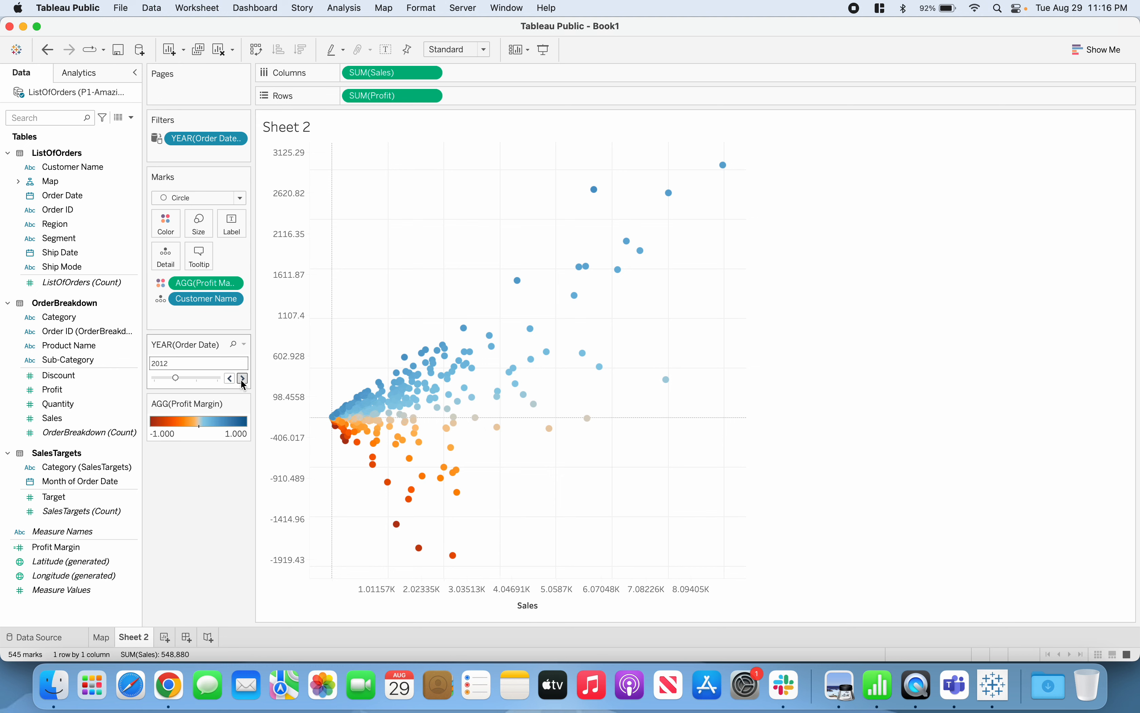
pyautogui.click(243, 383)
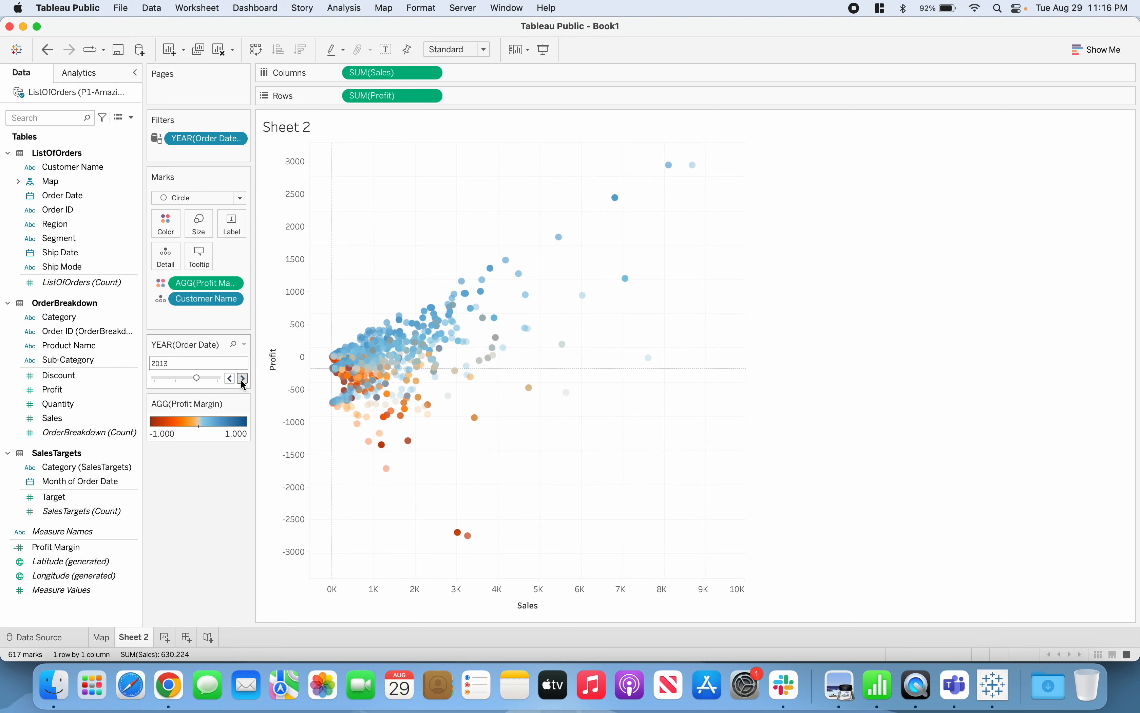
pyautogui.click(243, 383)
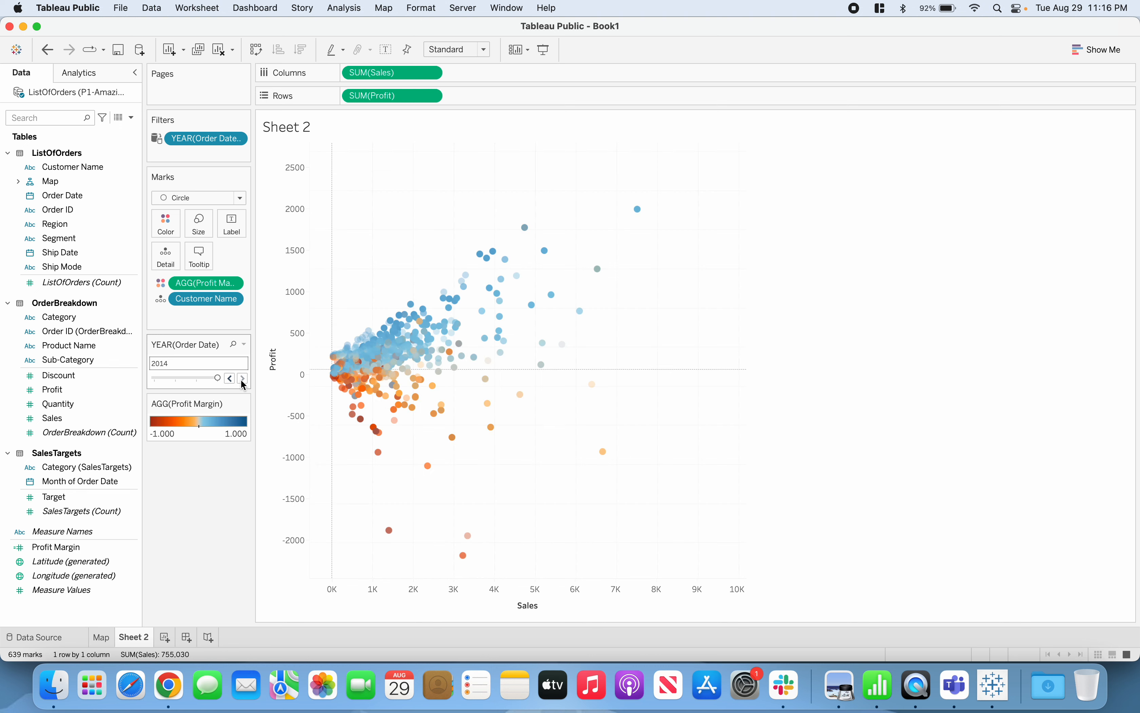
pyautogui.click(230, 379)
pyautogui.click(231, 379)
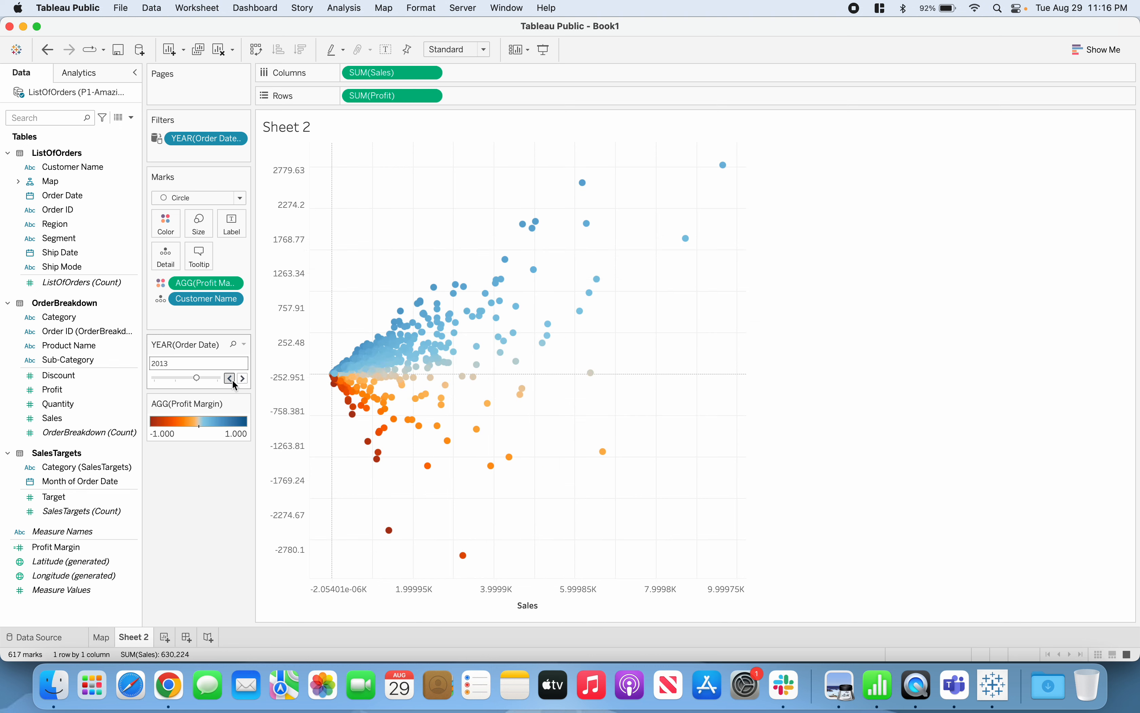
pyautogui.click(230, 379)
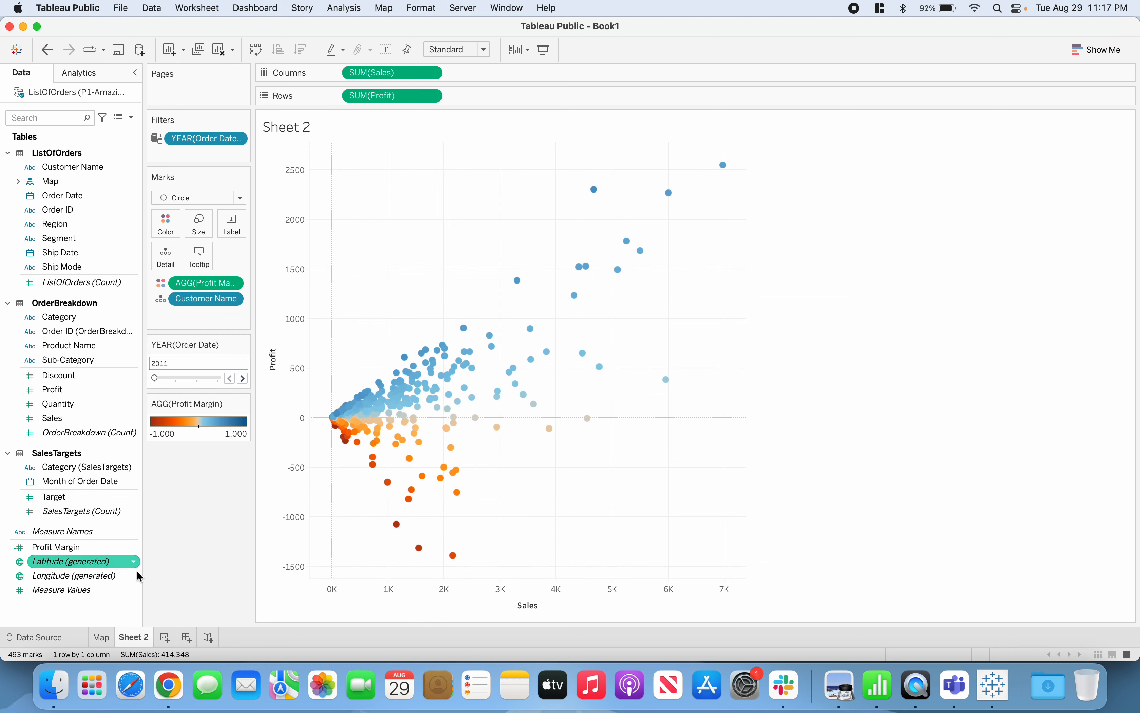
# Rename the Sheet 2 worksheet as "Custiomer Scatterplot"
pyautogui.doubleClick(141, 638)
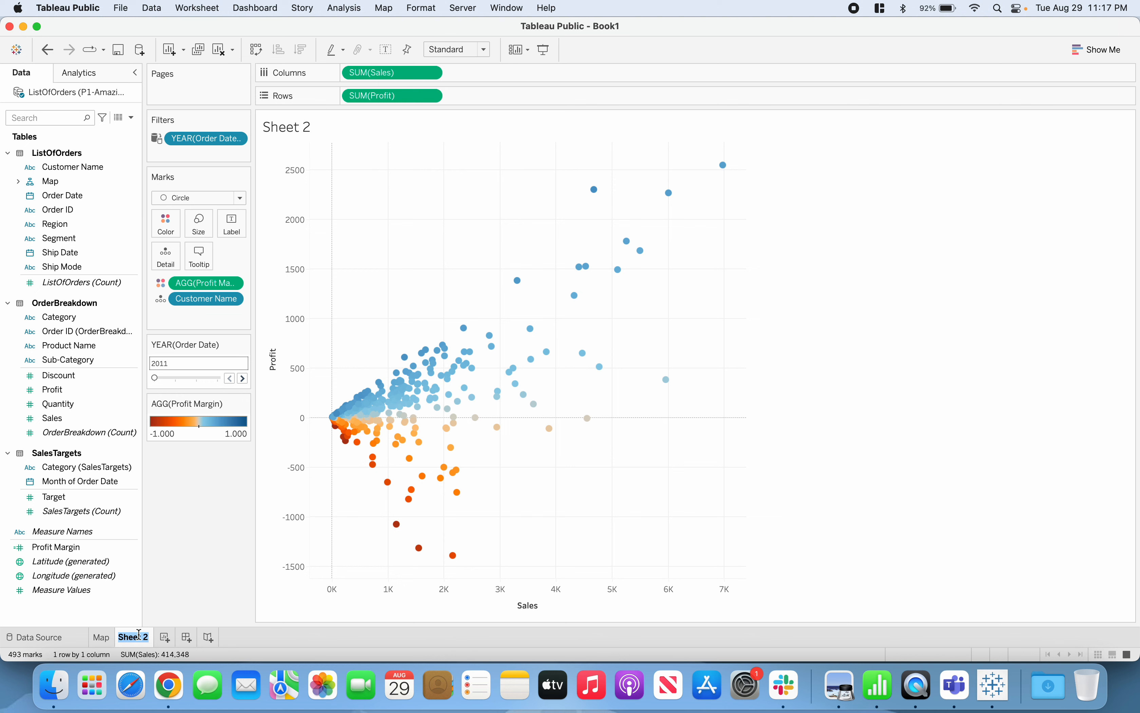
pyautogui.write('Custiomer ')
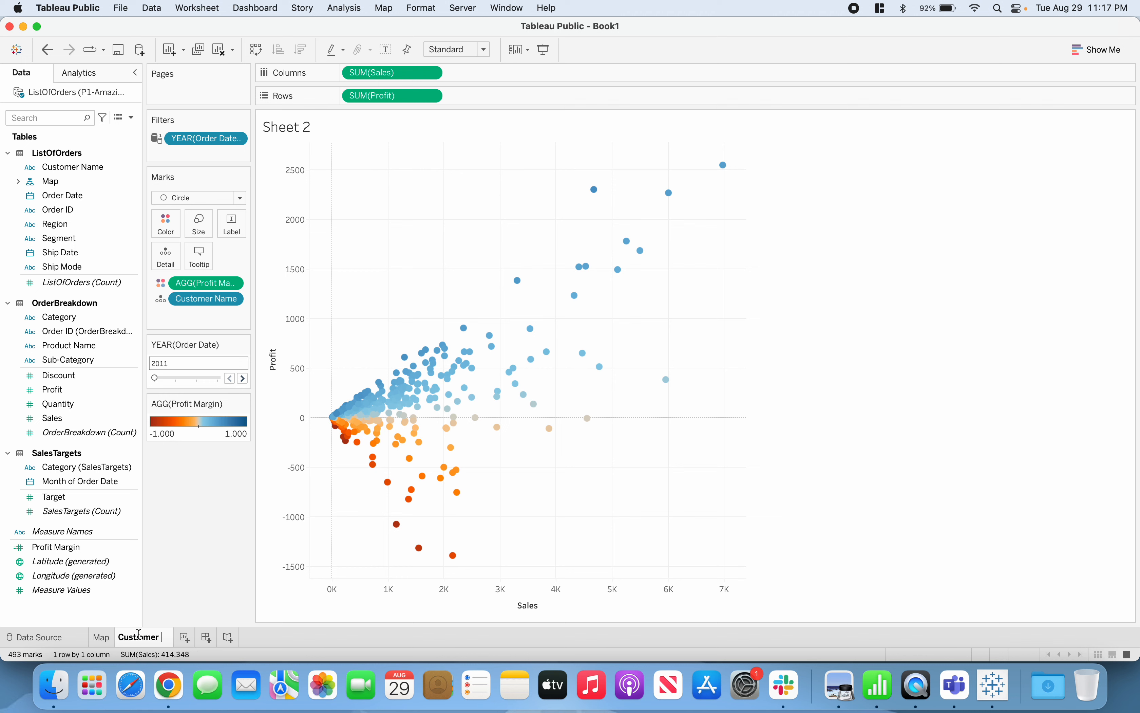
pyautogui.write('Scatterplo')
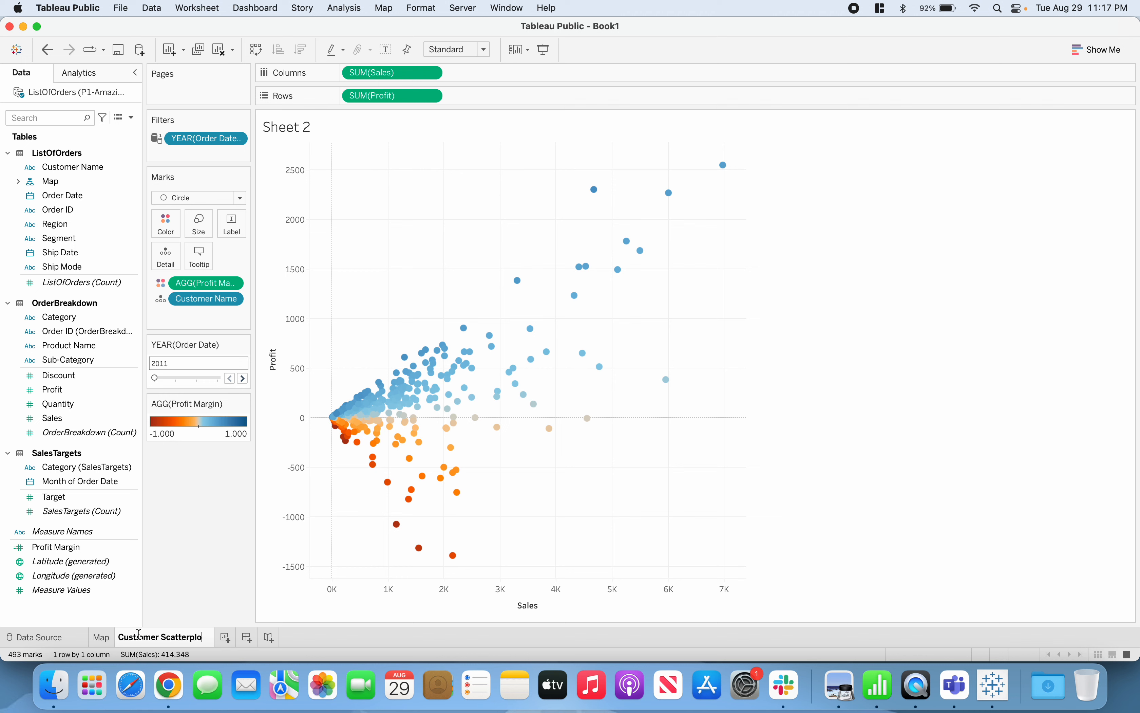
pyautogui.write('t')
pyautogui.press('Return')
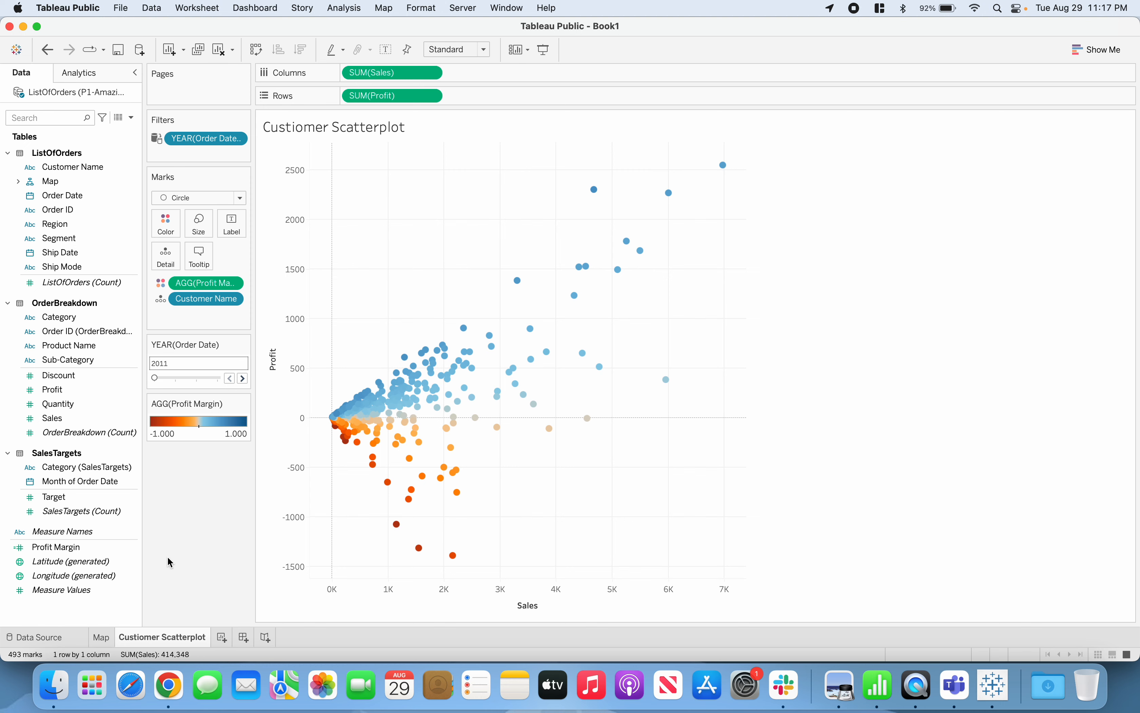
# Compare the Map worksheet with the scatter plot worksheet, returning to the scatter plot
pyautogui.click(104, 641)
pyautogui.click(137, 641)
pyautogui.click(103, 641)
pyautogui.click(123, 641)
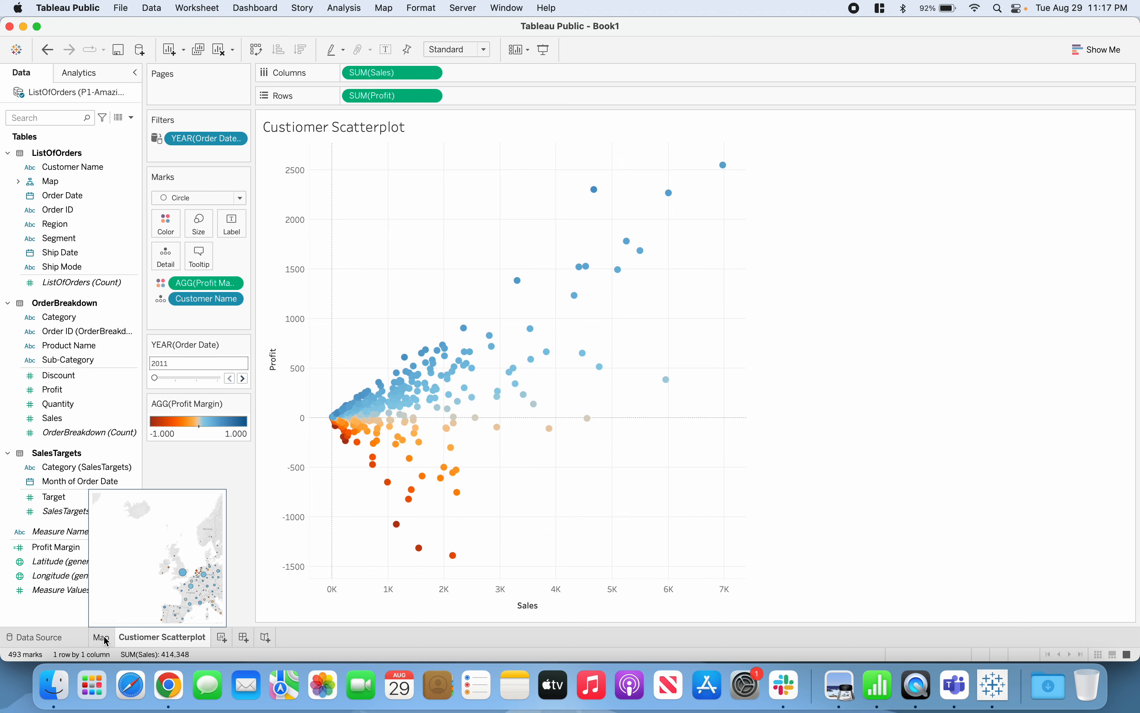
pyautogui.click(99, 638)
pyautogui.click(129, 640)
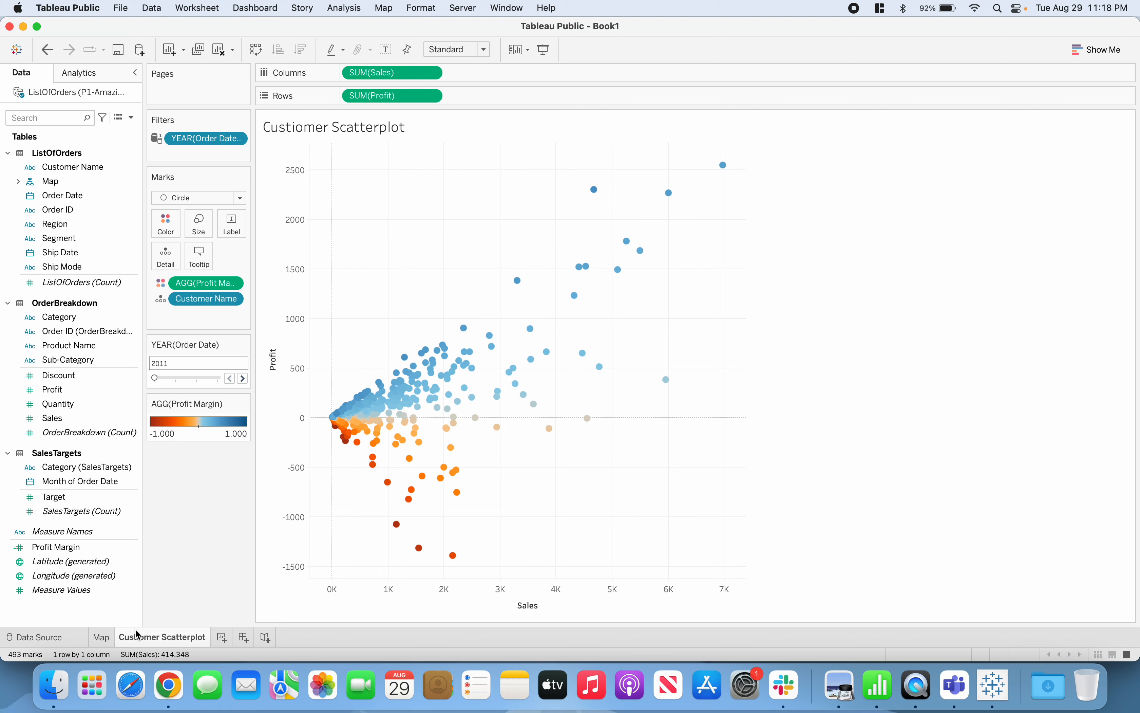
# Correct the spelling of the scatter plot worksheet's name to "Customer Scatterplot"
pyautogui.doubleClick(138, 641)
pyautogui.click(140, 640)
pyautogui.press('BackSpace')
pyautogui.write('u')
pyautogui.press('Return')
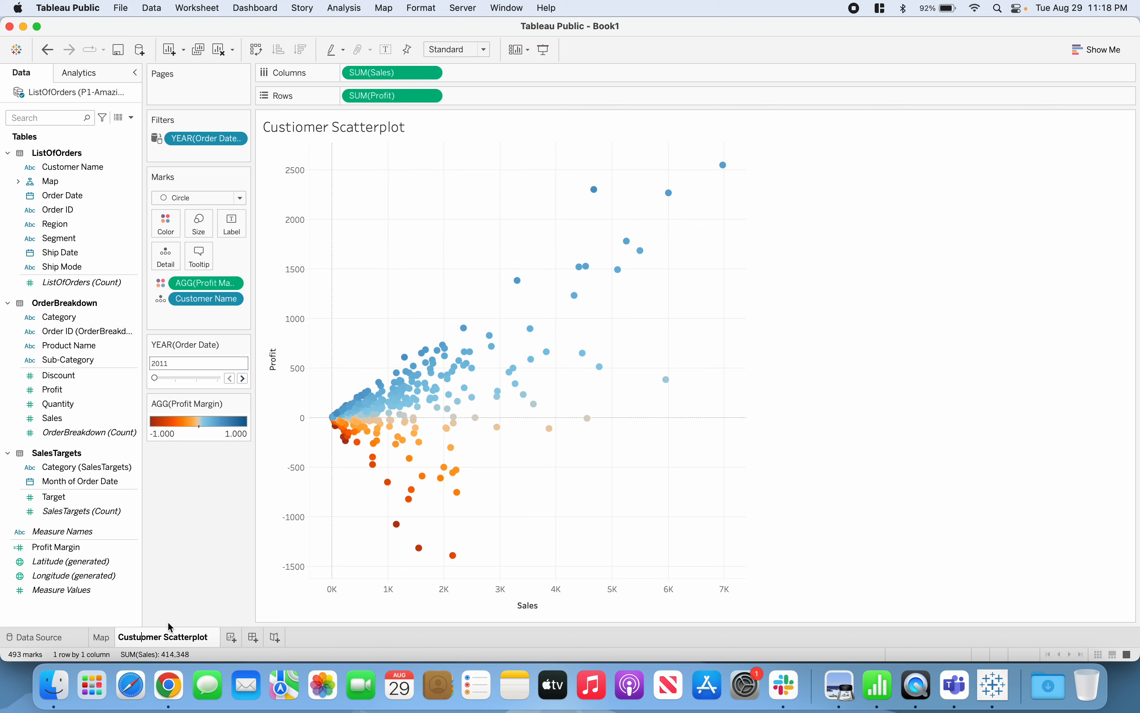
pyautogui.press('BackSpace')
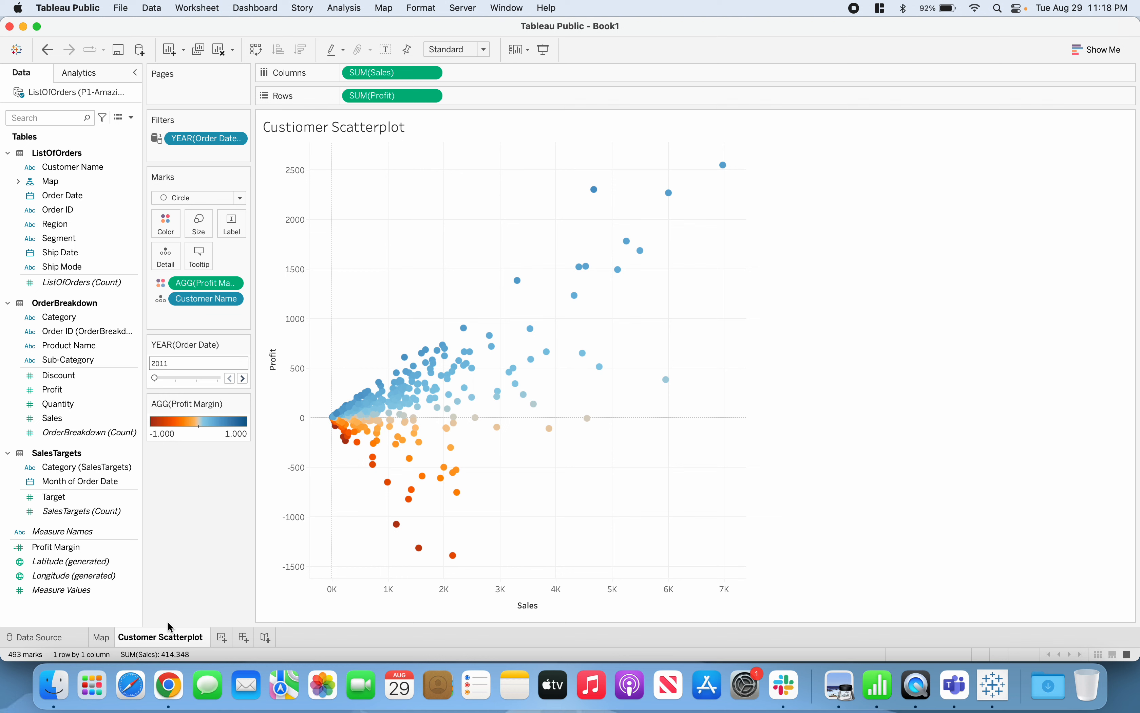
pyautogui.press('BackSpace')
pyautogui.press('BackSpace')
pyautogui.press('BackSpace')
pyautogui.press('BackSpace')
pyautogui.press('BackSpace')
pyautogui.write('Customer')
pyautogui.hotkey('shift', 'Right')
pyautogui.hotkey('shift', 'Right')
pyautogui.hotkey('shift', 'Right')
pyautogui.hotkey('shift', 'Right')
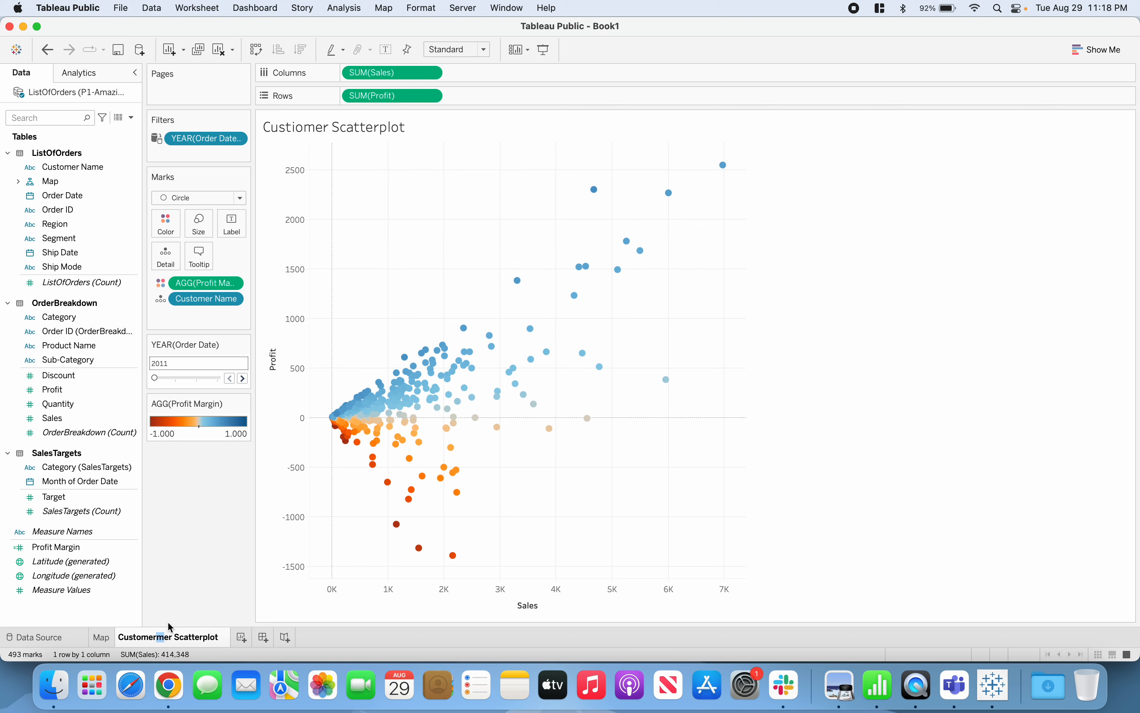
pyautogui.press('BackSpace')
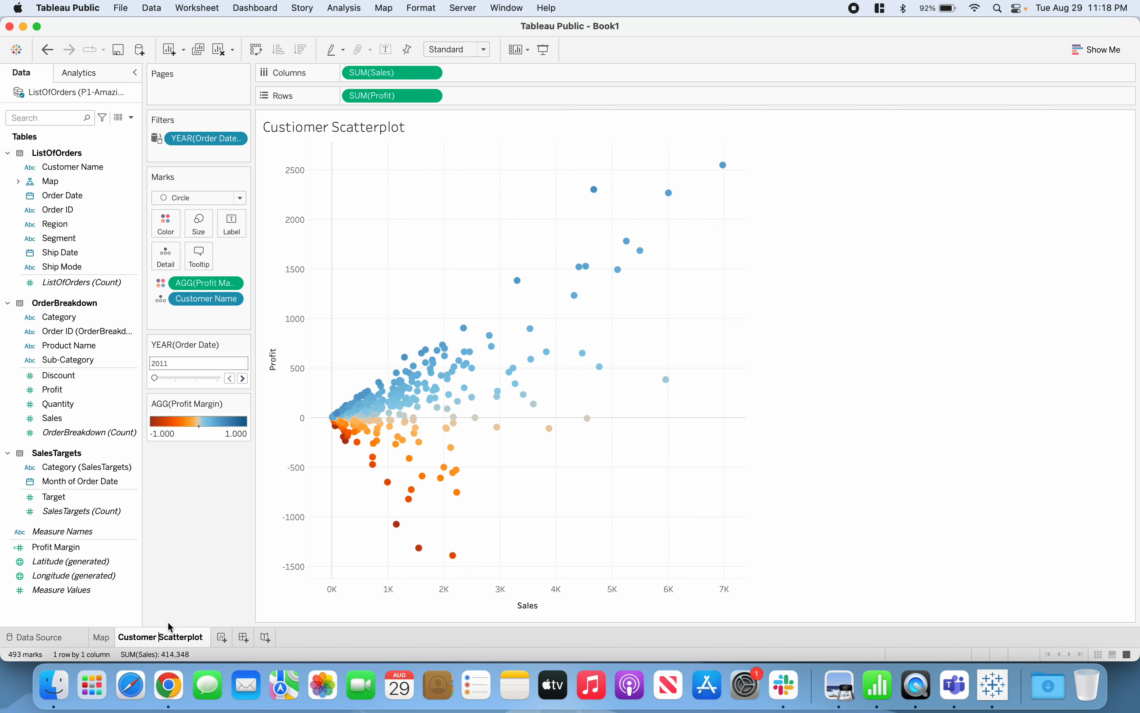
pyautogui.click(380, 564)
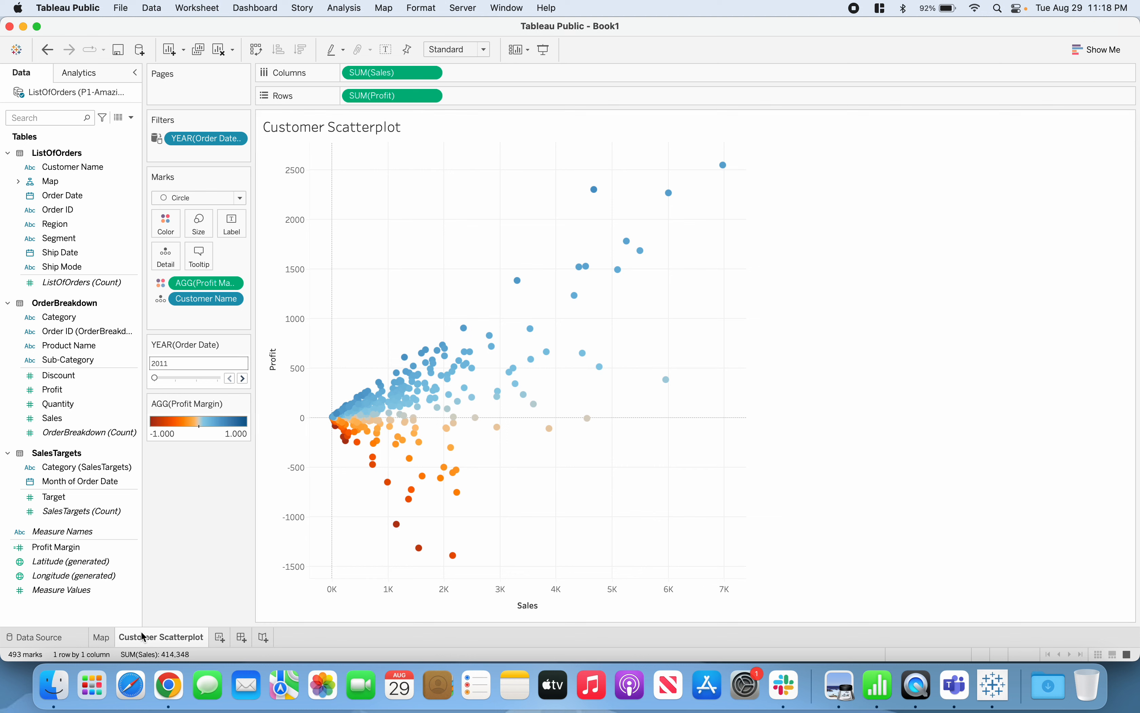
# Create a new dashboard and check its size range settings without changing them
pyautogui.moveTo(144, 636)
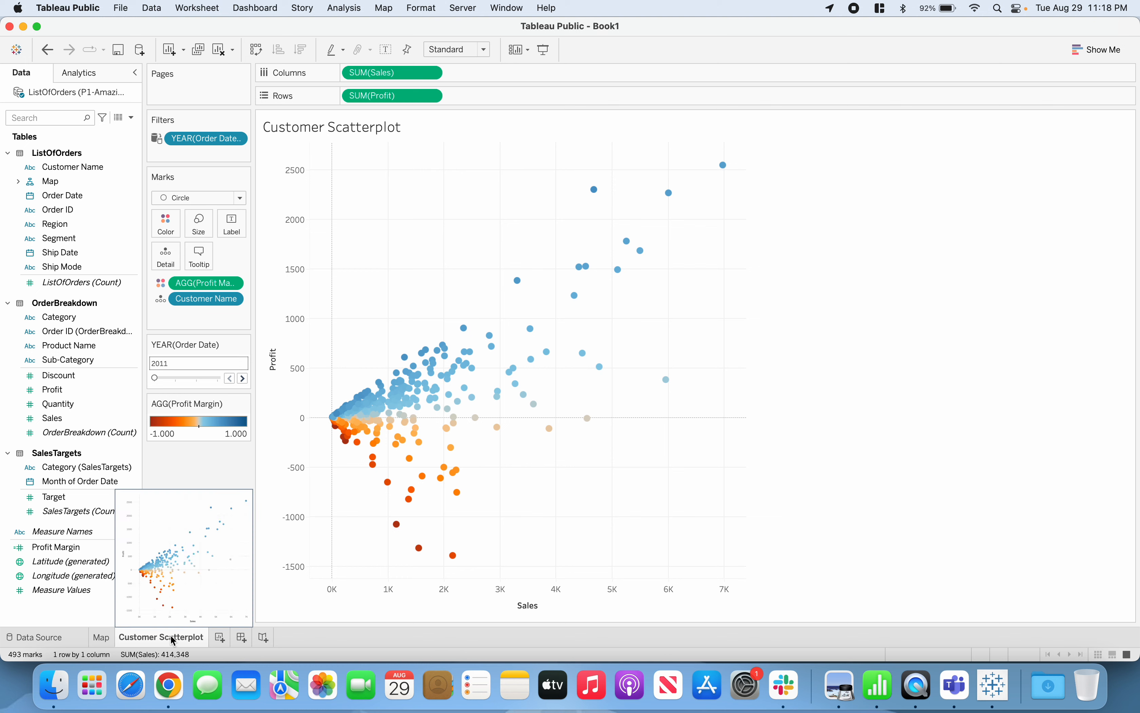
pyautogui.click(244, 638)
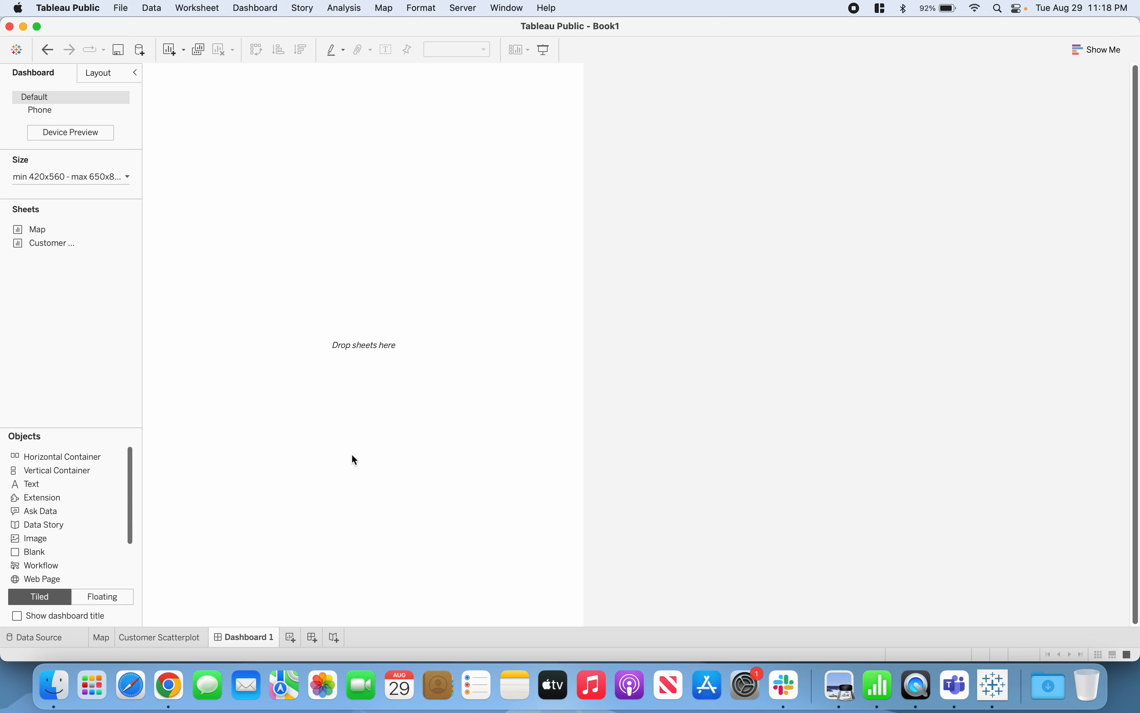
pyautogui.click(125, 176)
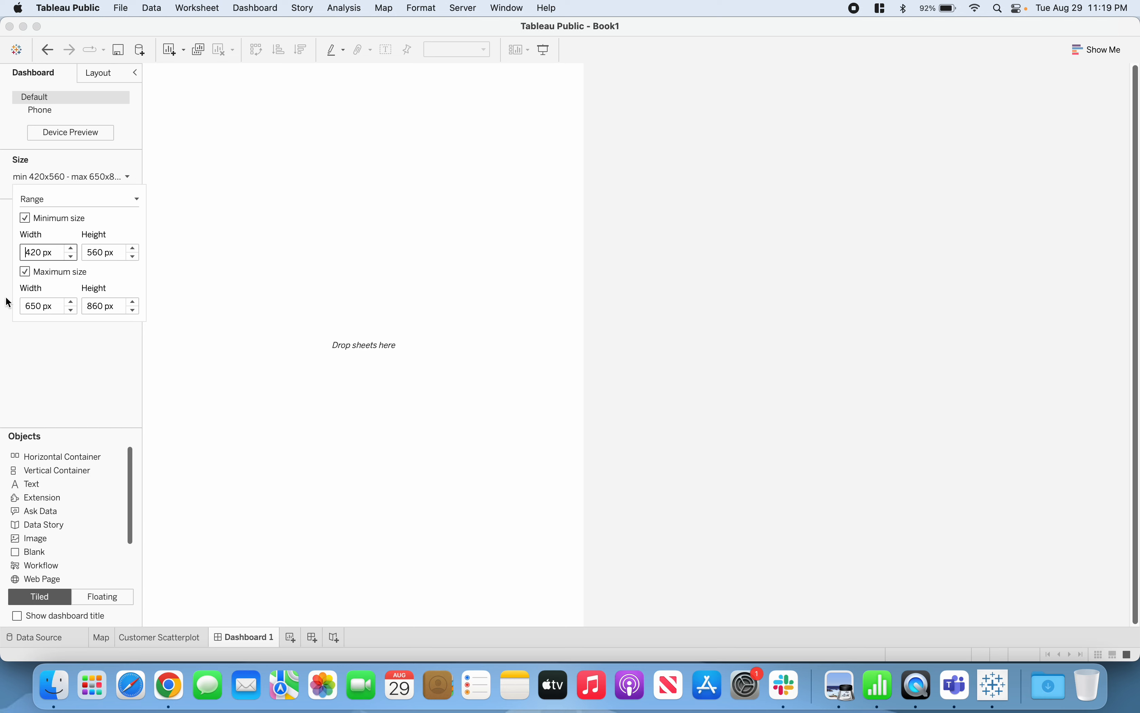
pyautogui.click(129, 181)
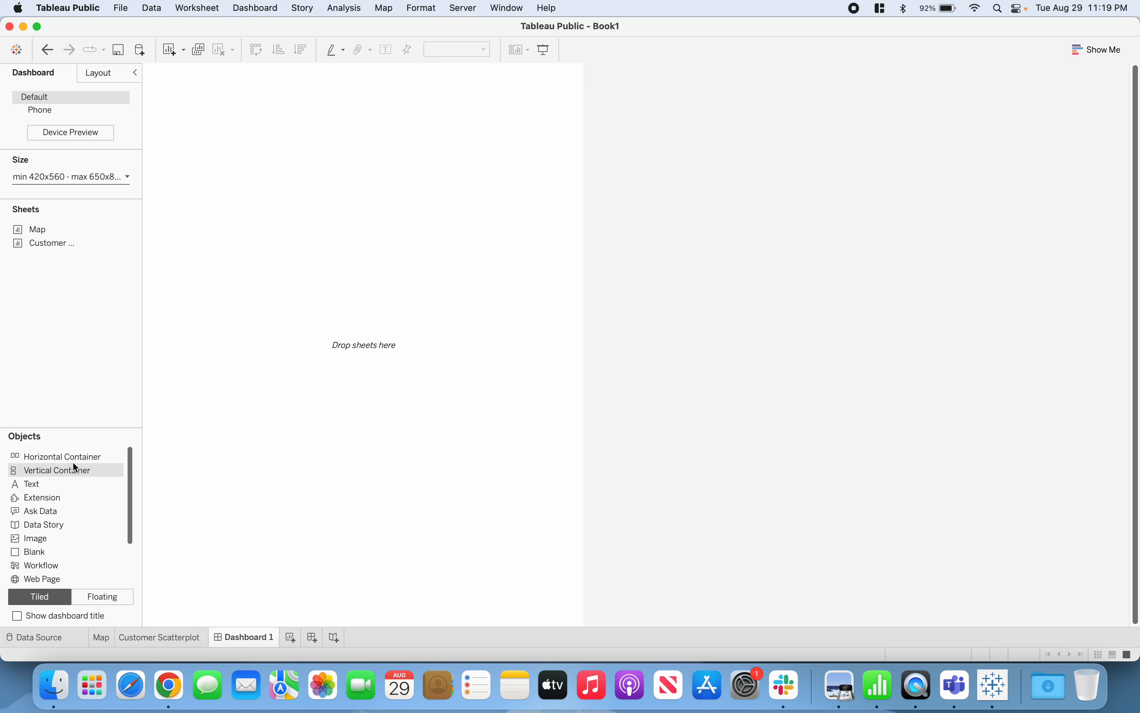
# Look through the list of objects that can be added to the dashboard
pyautogui.scroll(-4, 86, 514)
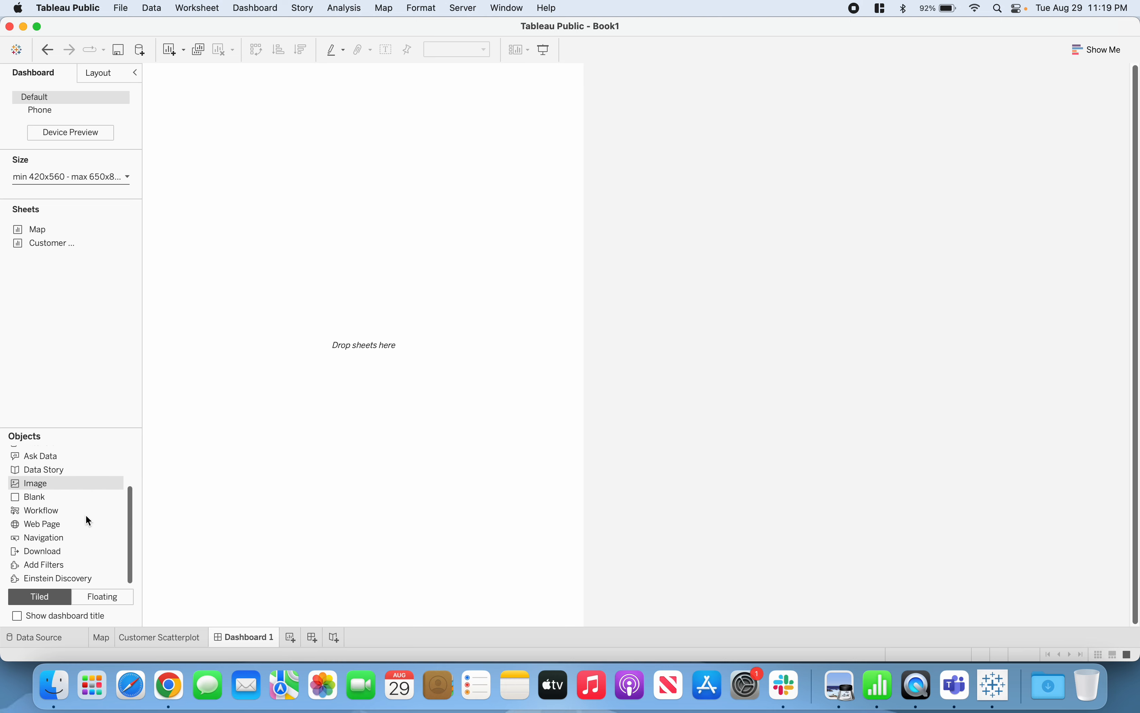
pyautogui.scroll(2, 86, 514)
pyautogui.scroll(1, 86, 514)
pyautogui.scroll(-3, 86, 514)
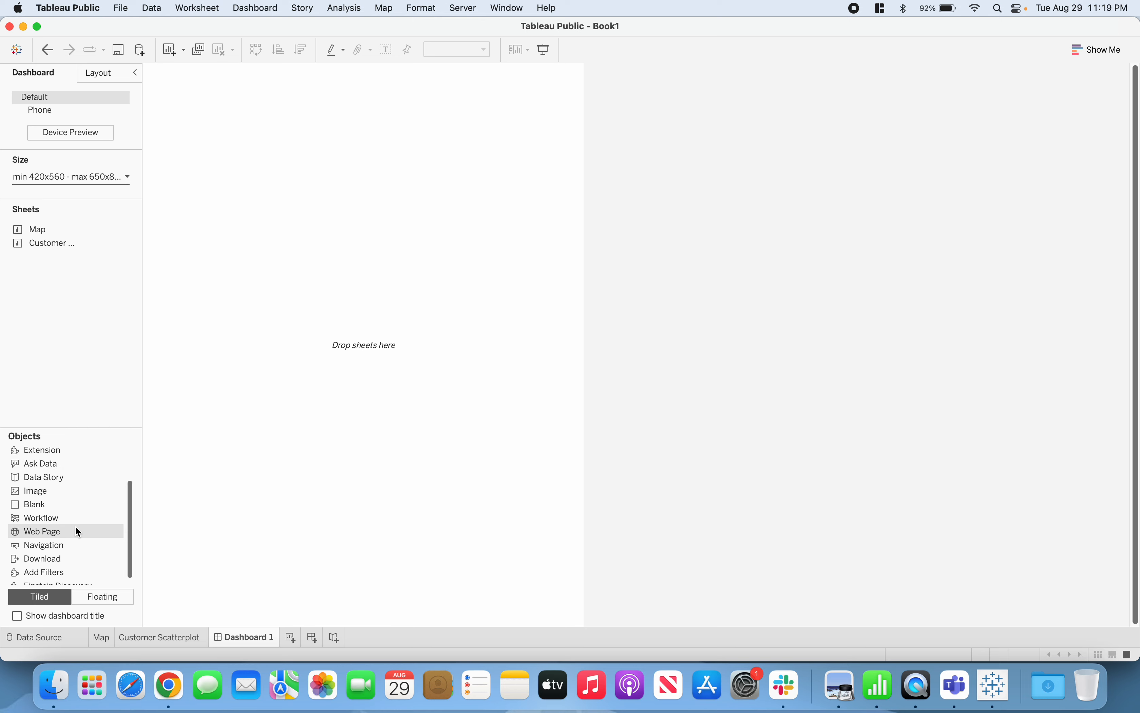
pyautogui.scroll(1, 59, 521)
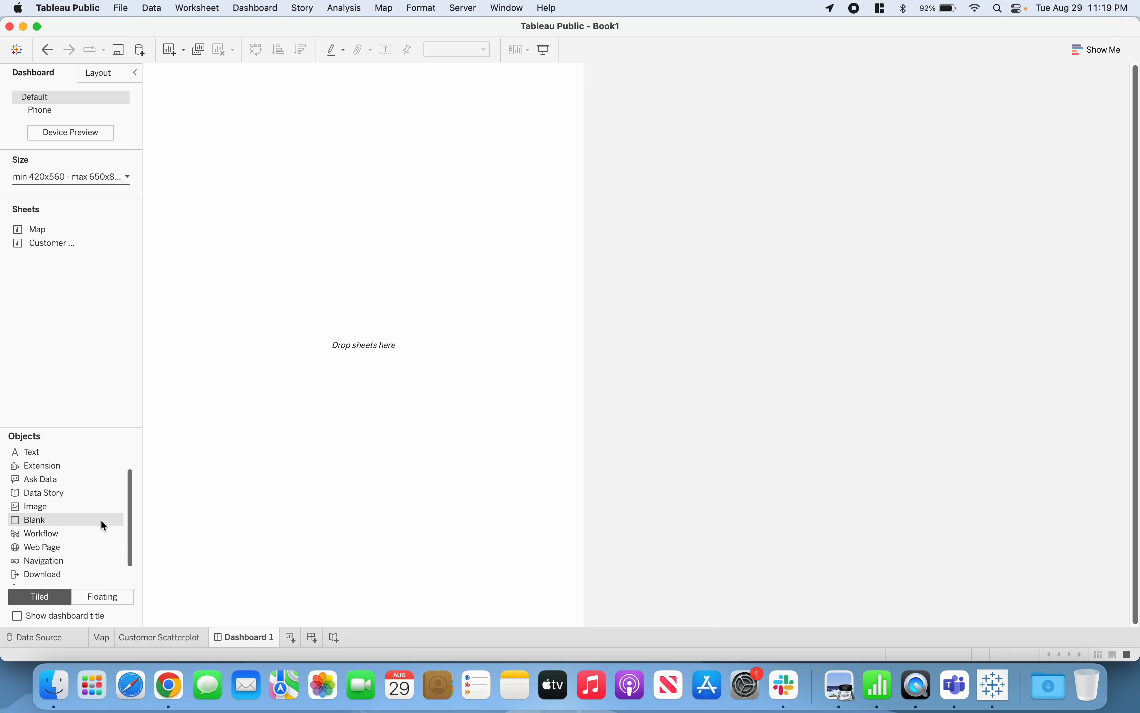
pyautogui.scroll(2, 86, 520)
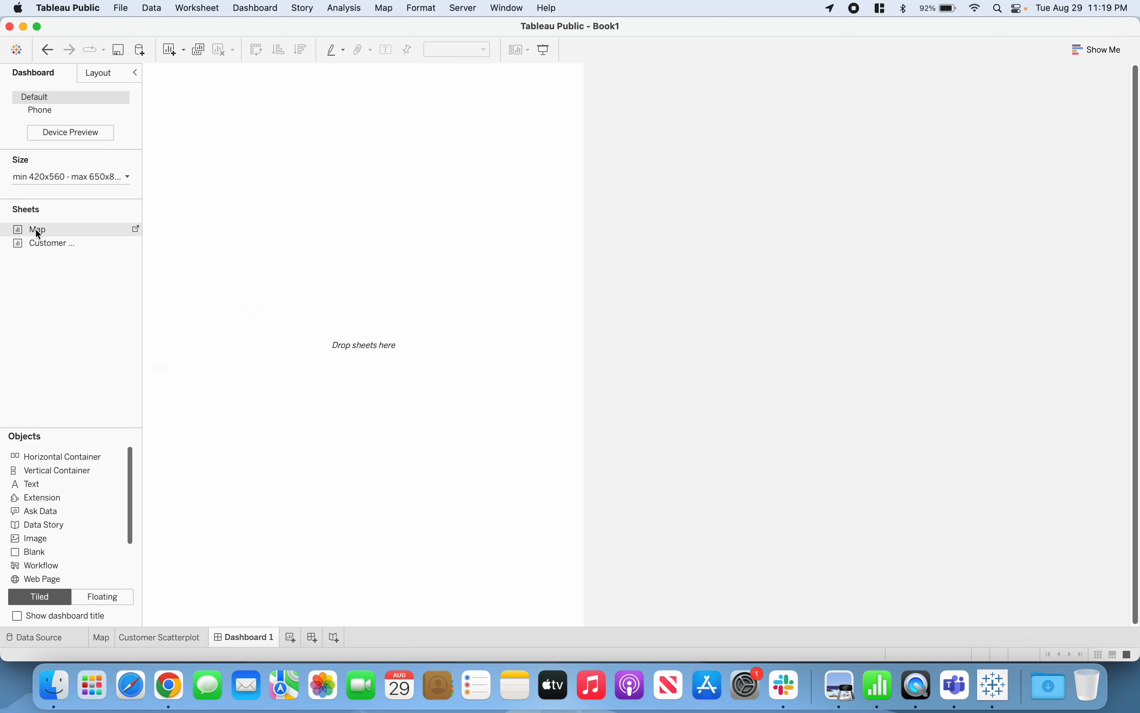
# Place the Map sheet on the empty dashboard and the Customer Scatterplot sheet directly below it
pyautogui.moveTo(74, 228); pyautogui.dragTo(182, 223)
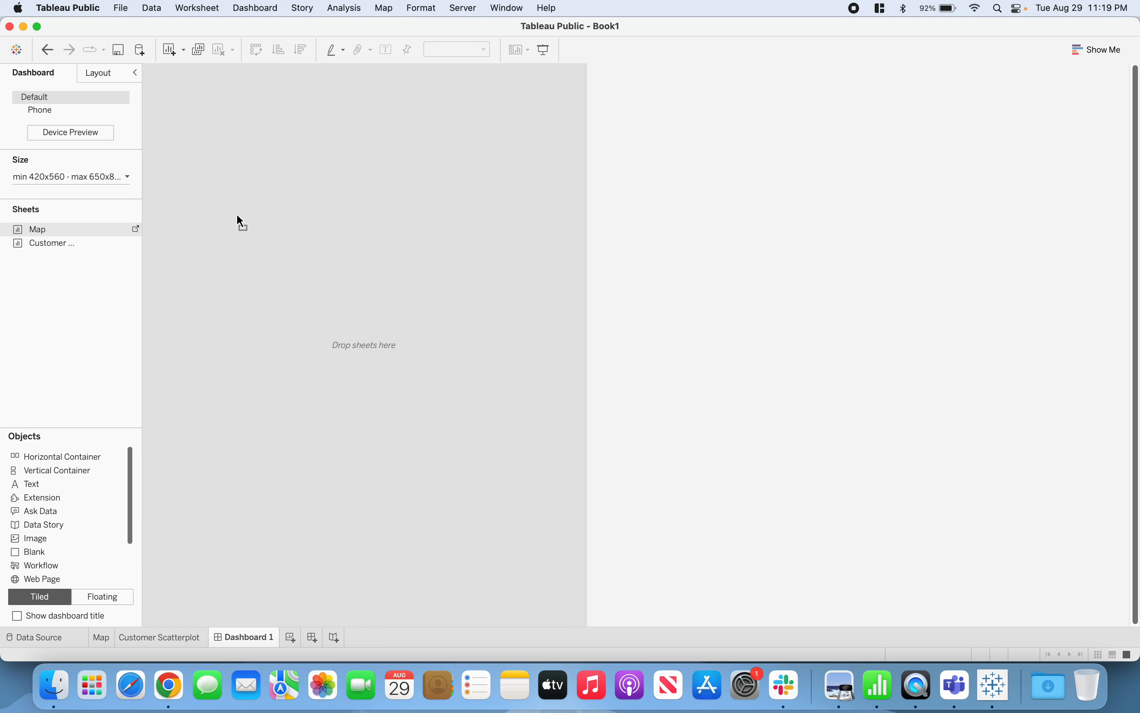
pyautogui.moveTo(237, 214); pyautogui.dragTo(237, 214)
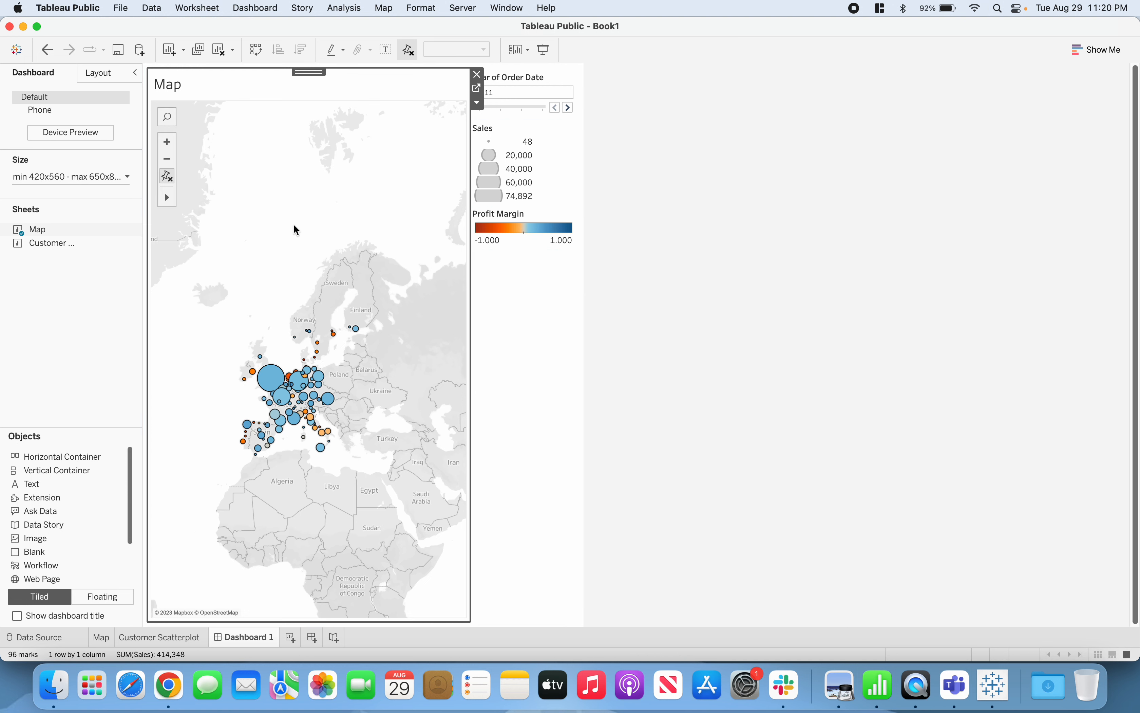
pyautogui.moveTo(40, 250)
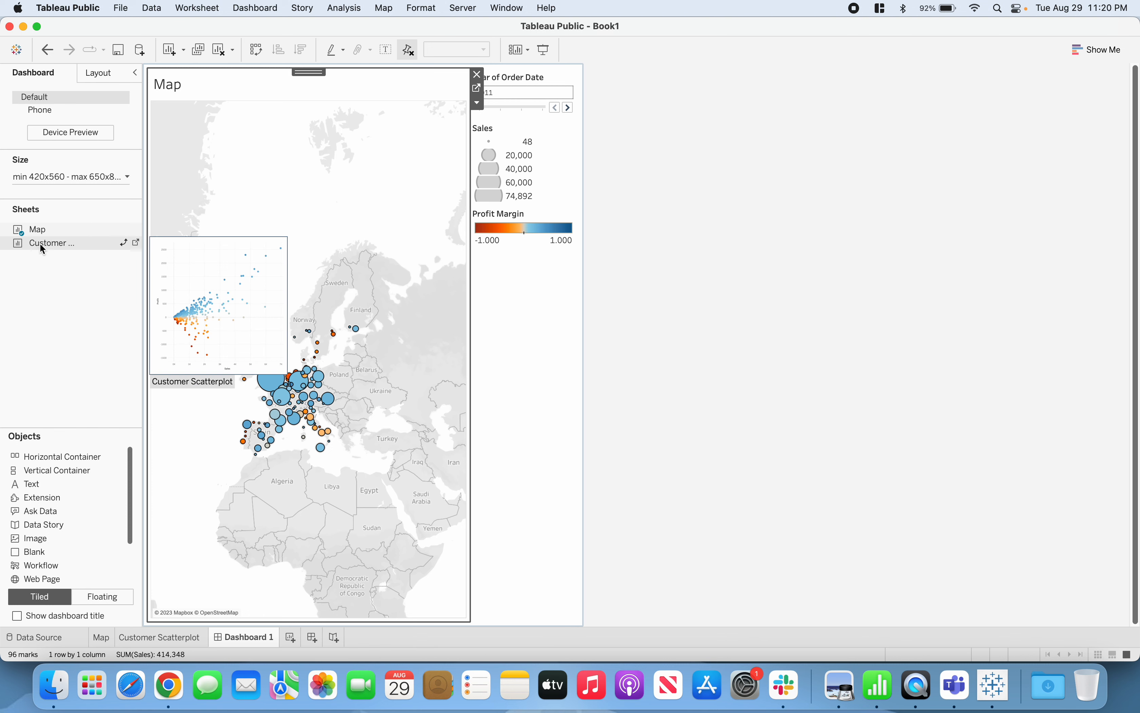
pyautogui.moveTo(40, 245)
pyautogui.mouseDown()
pyautogui.moveTo(77, 245)
pyautogui.moveTo(177, 302)
pyautogui.moveTo(311, 345)
pyautogui.moveTo(519, 382)
pyautogui.moveTo(489, 415)
pyautogui.moveTo(428, 421)
pyautogui.moveTo(354, 452)
pyautogui.moveTo(345, 502)
pyautogui.mouseUp()
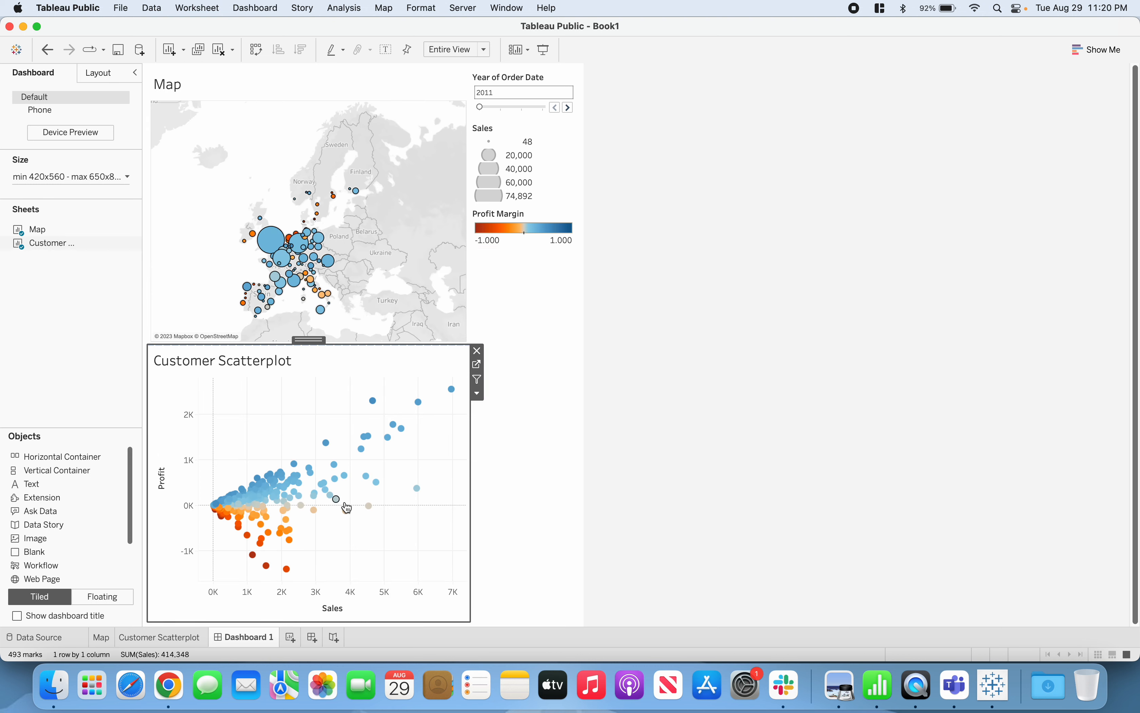
pyautogui.click(655, 400)
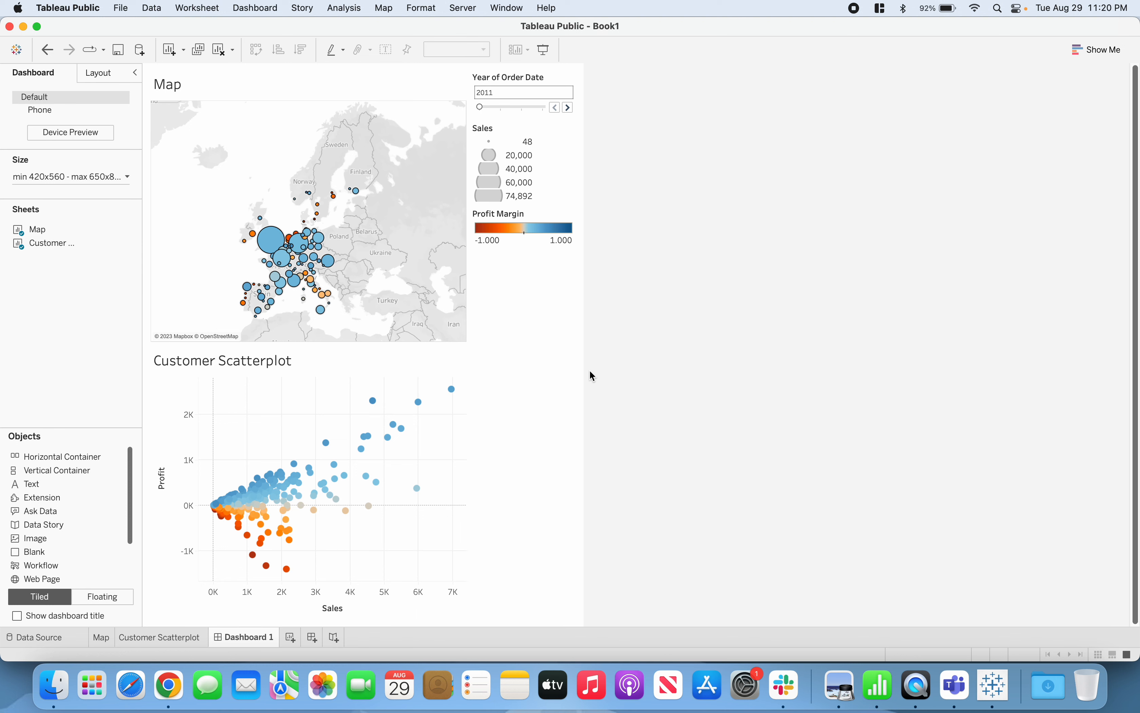
# Make the map taller by lowering the border between it and the Customer Scatterplot
pyautogui.click(323, 359)
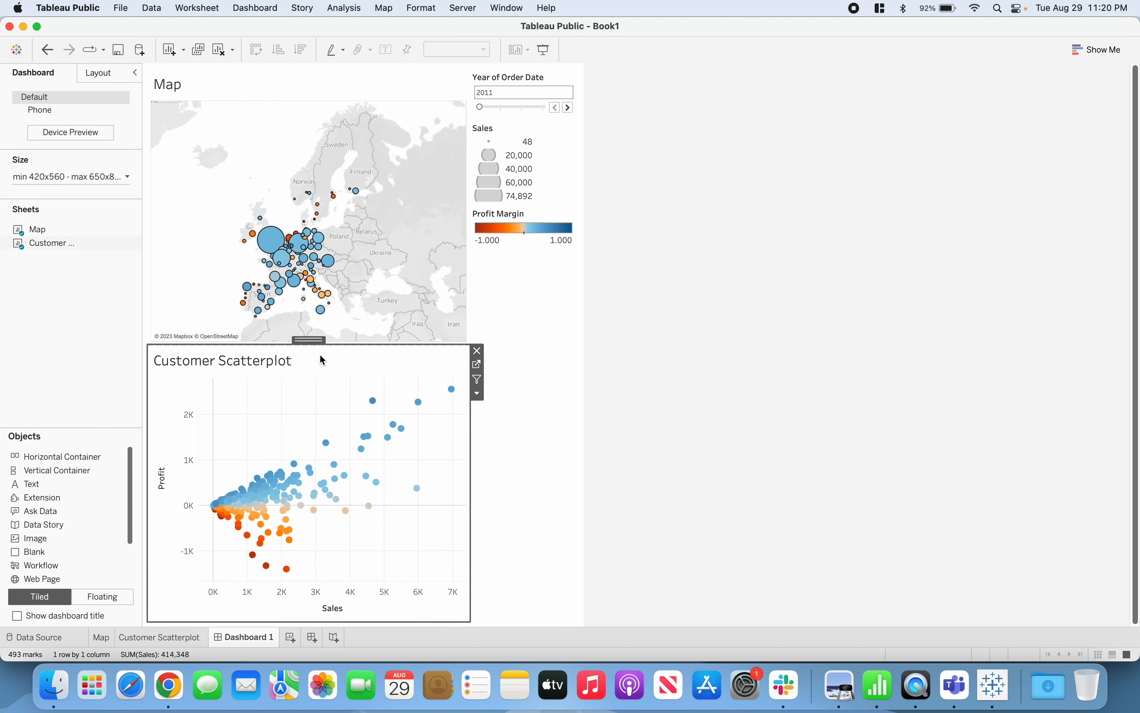
pyautogui.click(608, 348)
pyautogui.click(338, 364)
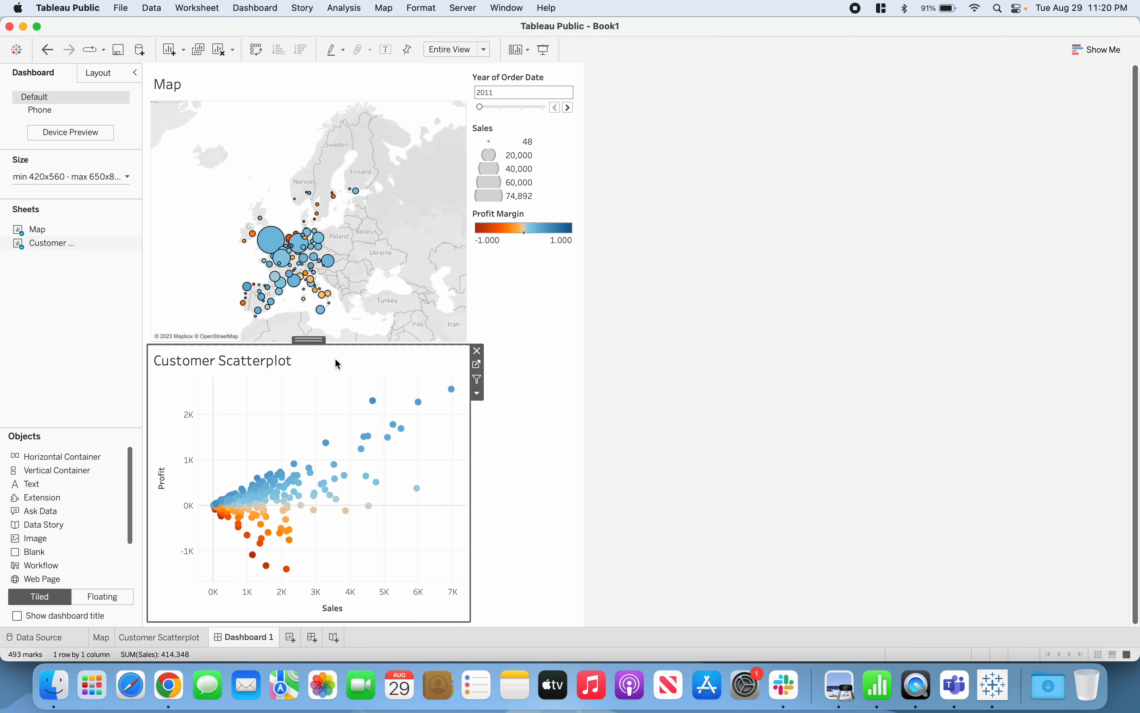
pyautogui.moveTo(313, 346); pyautogui.dragTo(307, 386)
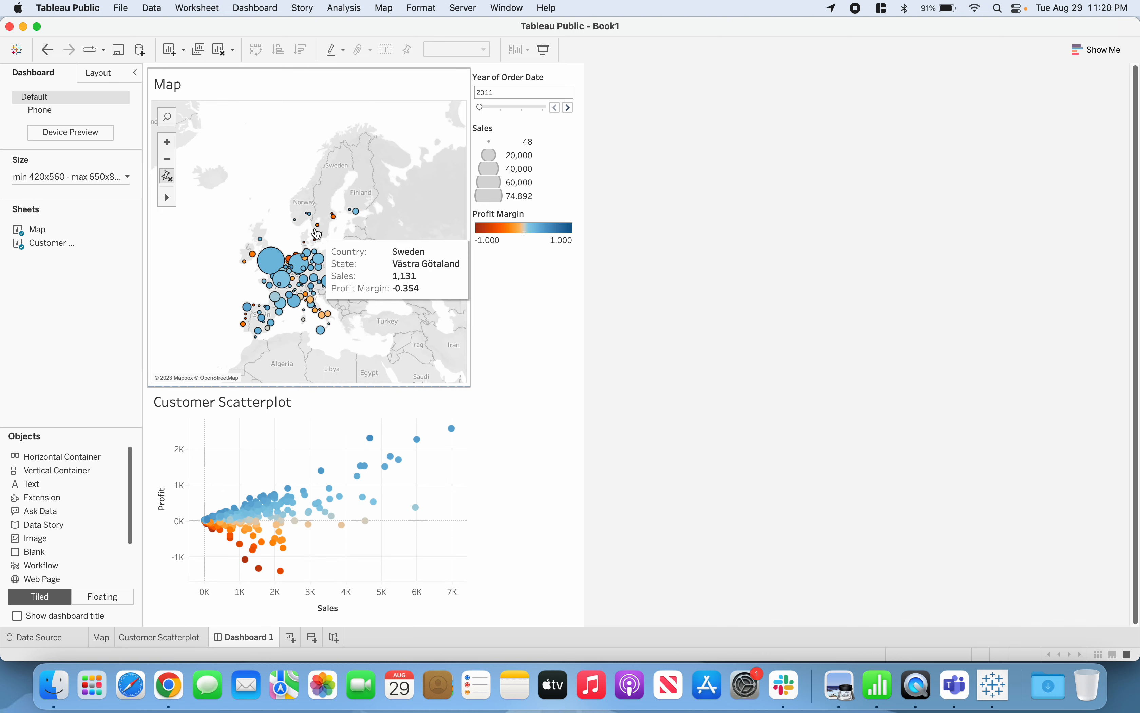
# Zoom the dashboard map in and reposition it so the European marks, from Spain and Italy up to southern Scandinavia, fill the frame
pyautogui.click(169, 149)
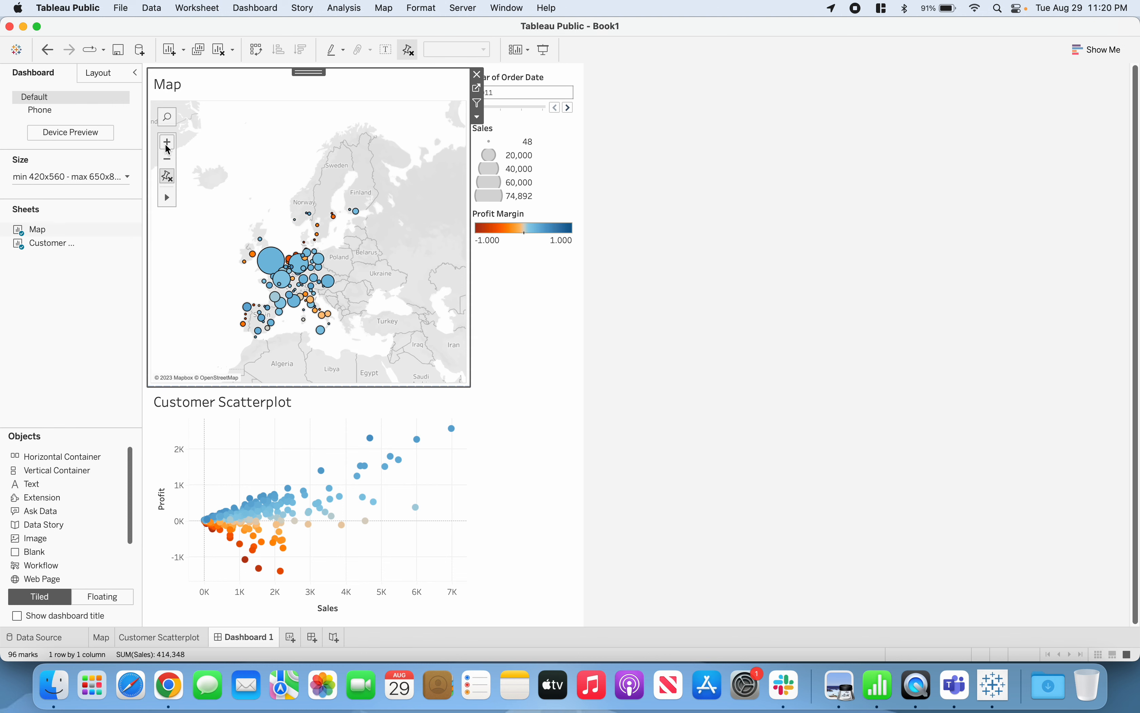
pyautogui.click(167, 146)
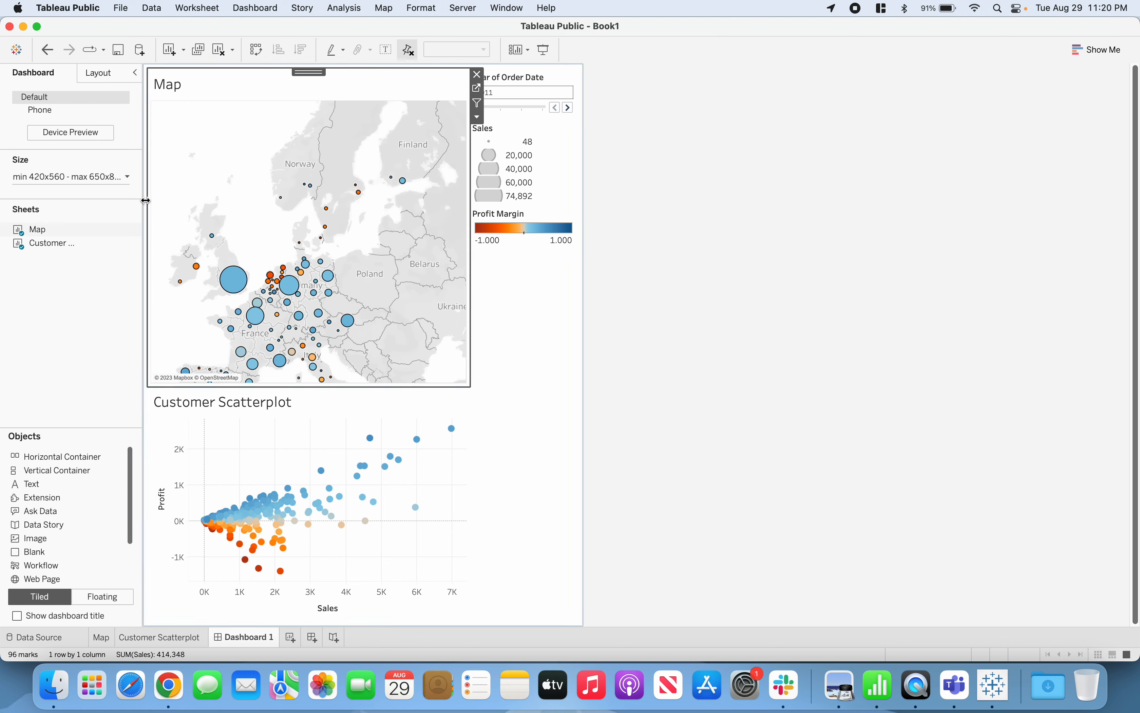
pyautogui.moveTo(171, 204)
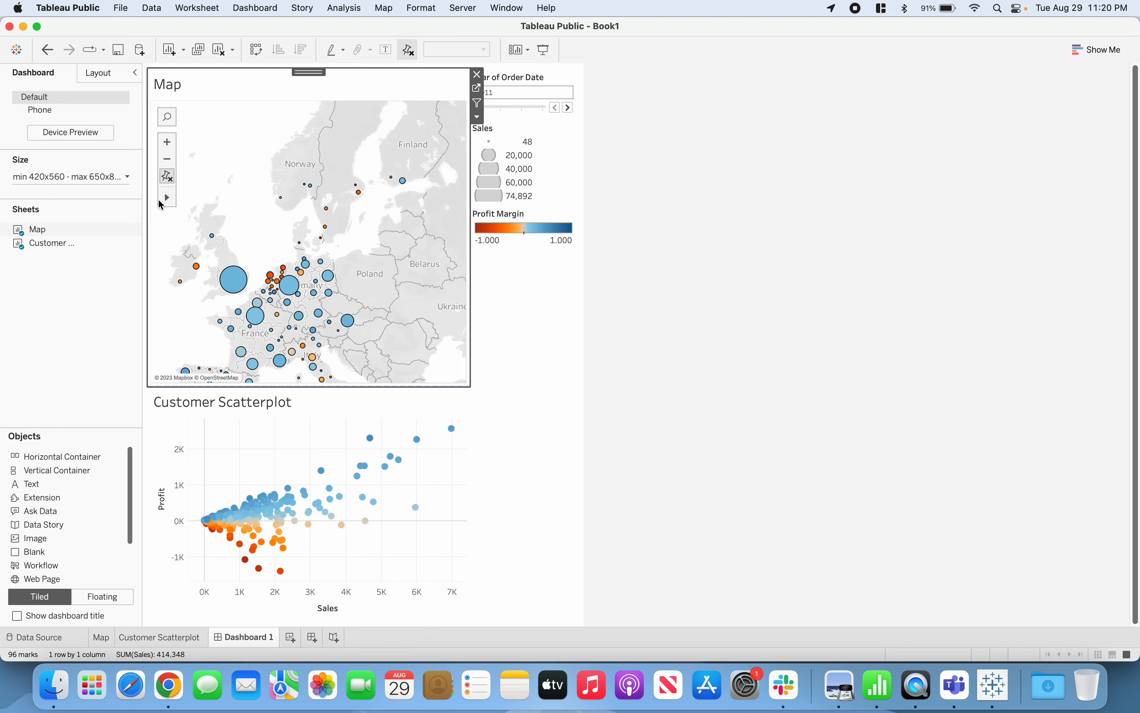
pyautogui.click(201, 198)
pyautogui.moveTo(217, 189); pyautogui.dragTo(237, 133)
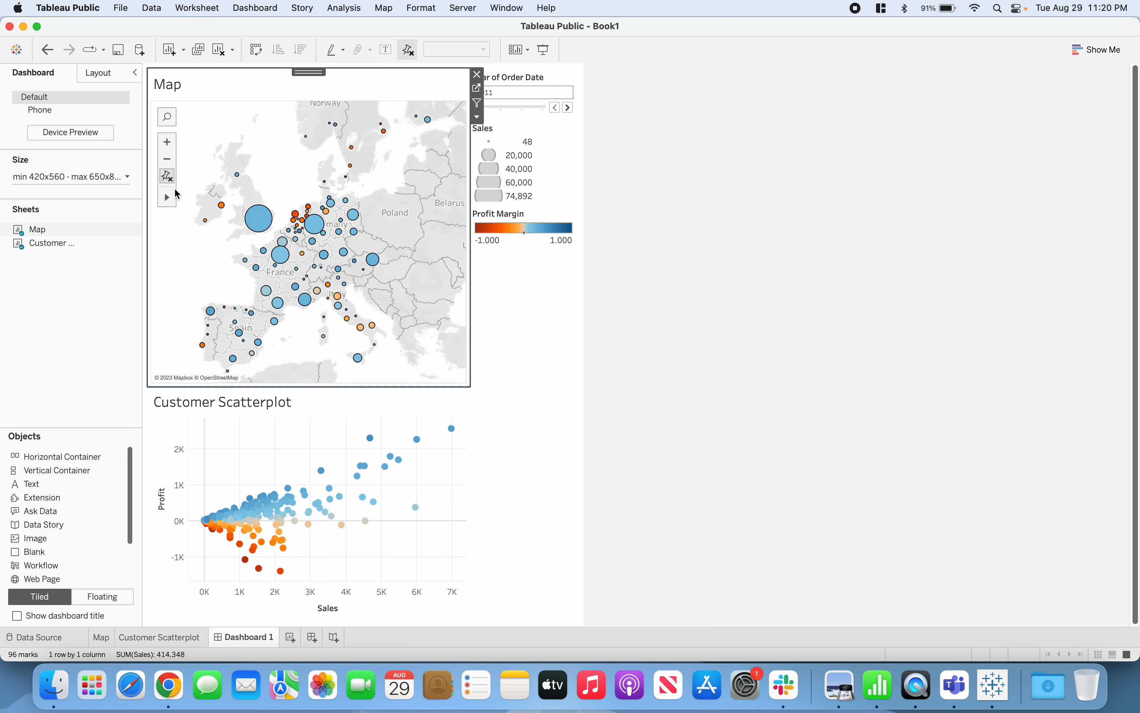
pyautogui.click(170, 181)
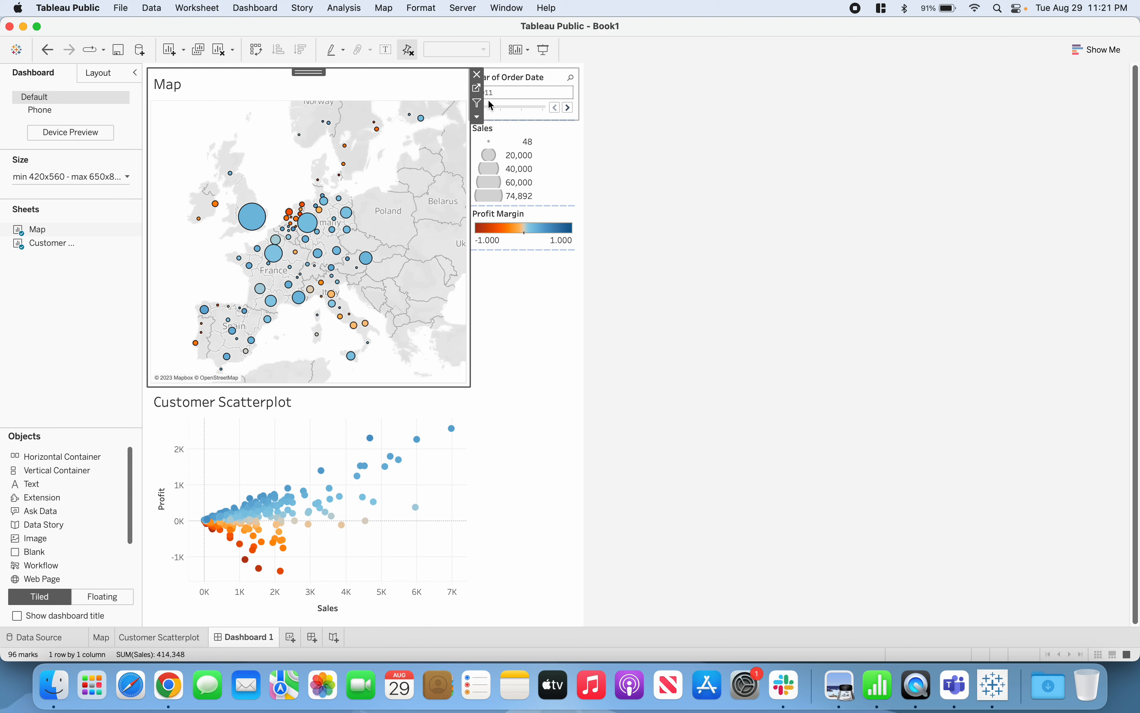
# Step the order year filter through 2012, 2013 and 2014 and back to 2011 to check how both charts respond
pyautogui.click(646, 104)
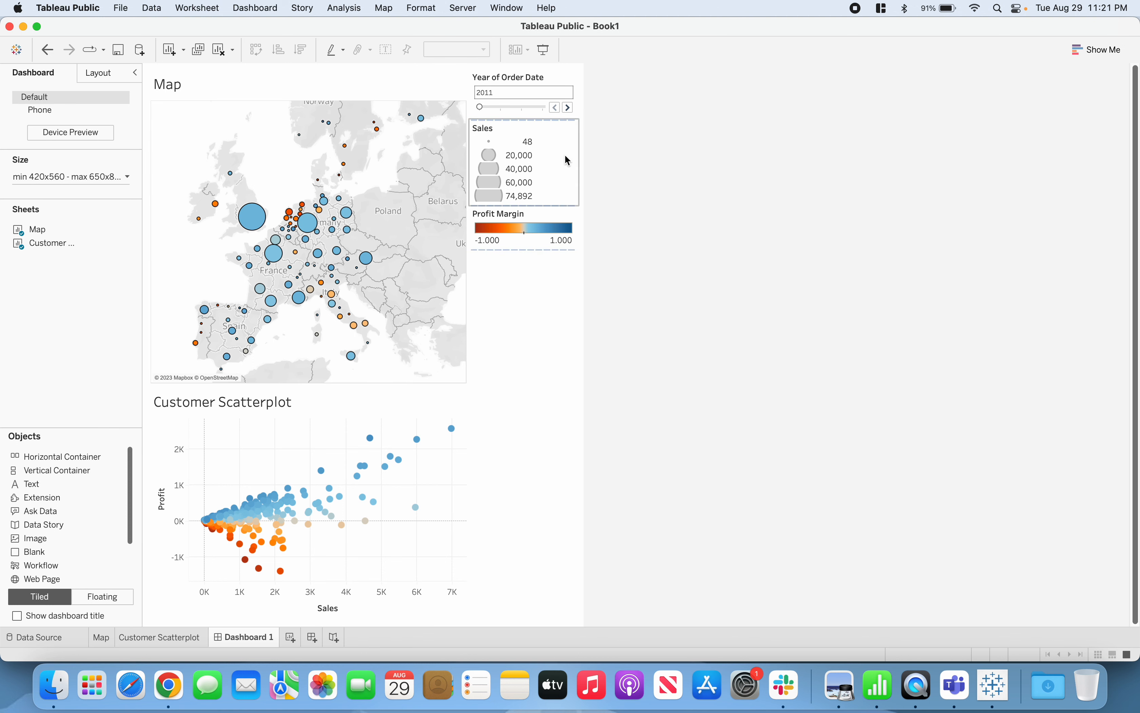
pyautogui.click(570, 109)
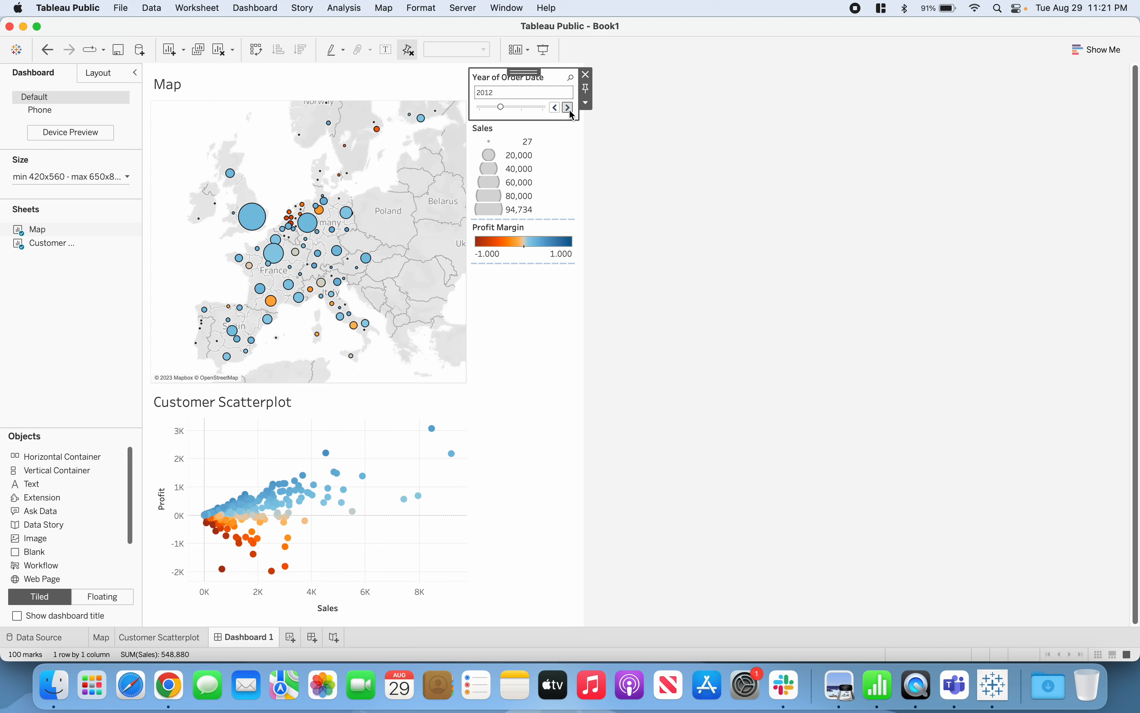
pyautogui.click(570, 108)
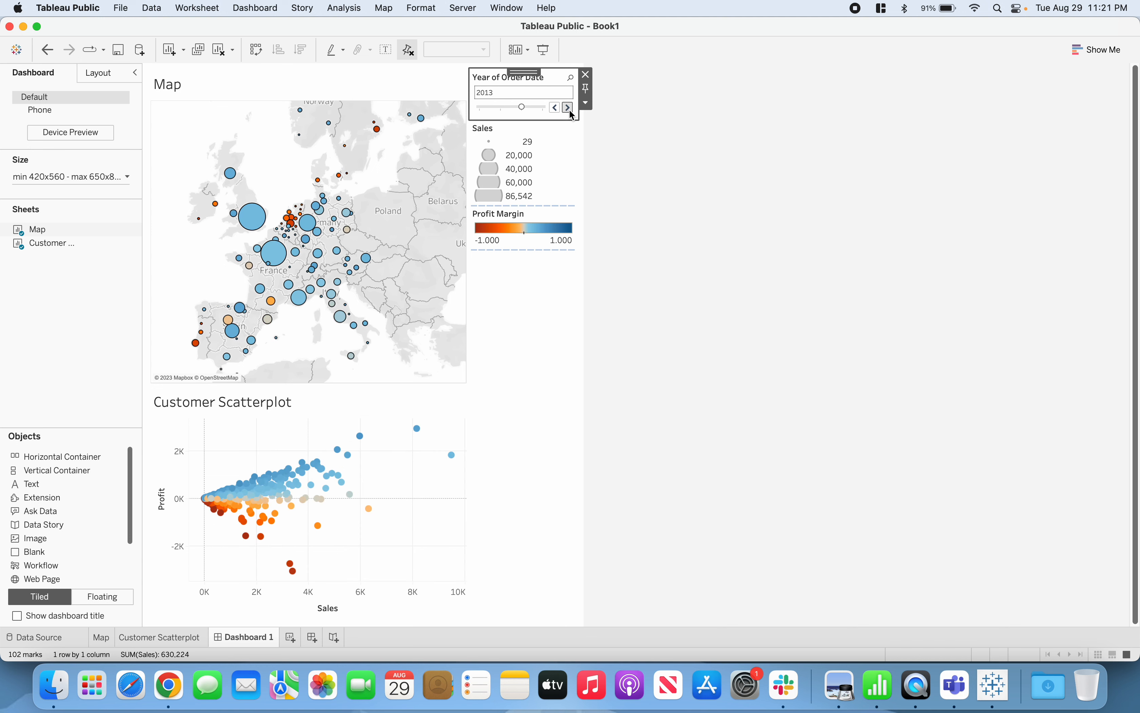
pyautogui.click(569, 109)
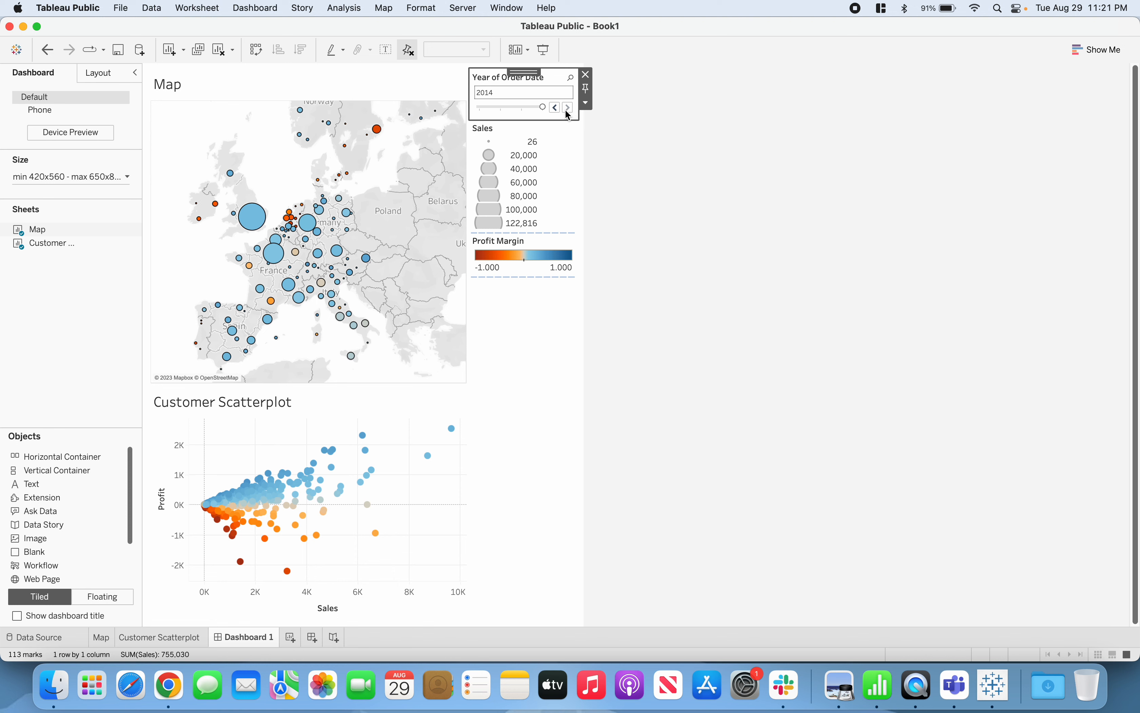
pyautogui.click(554, 109)
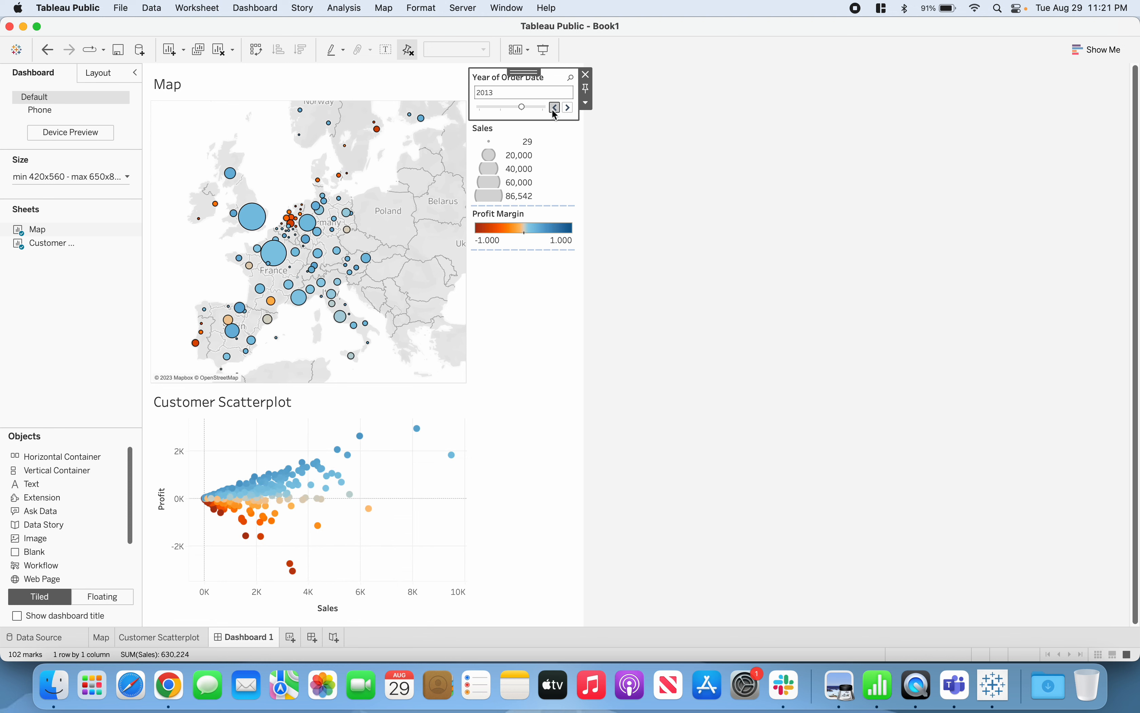
pyautogui.click(555, 109)
pyautogui.click(555, 109)
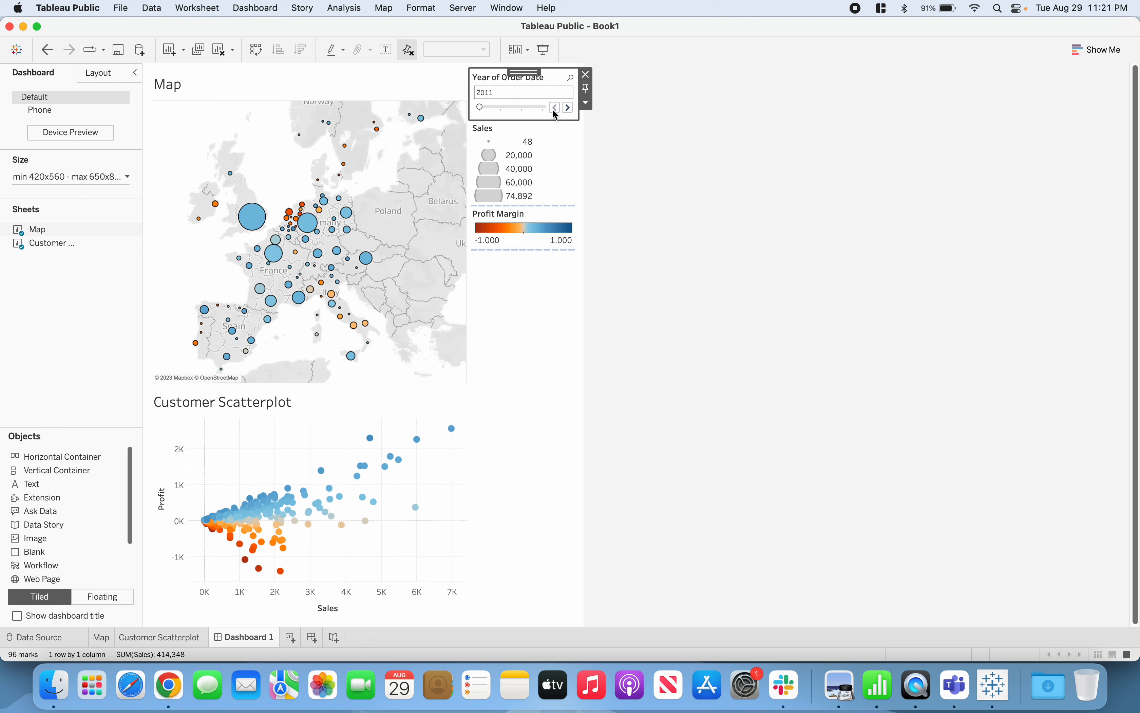
pyautogui.click(673, 206)
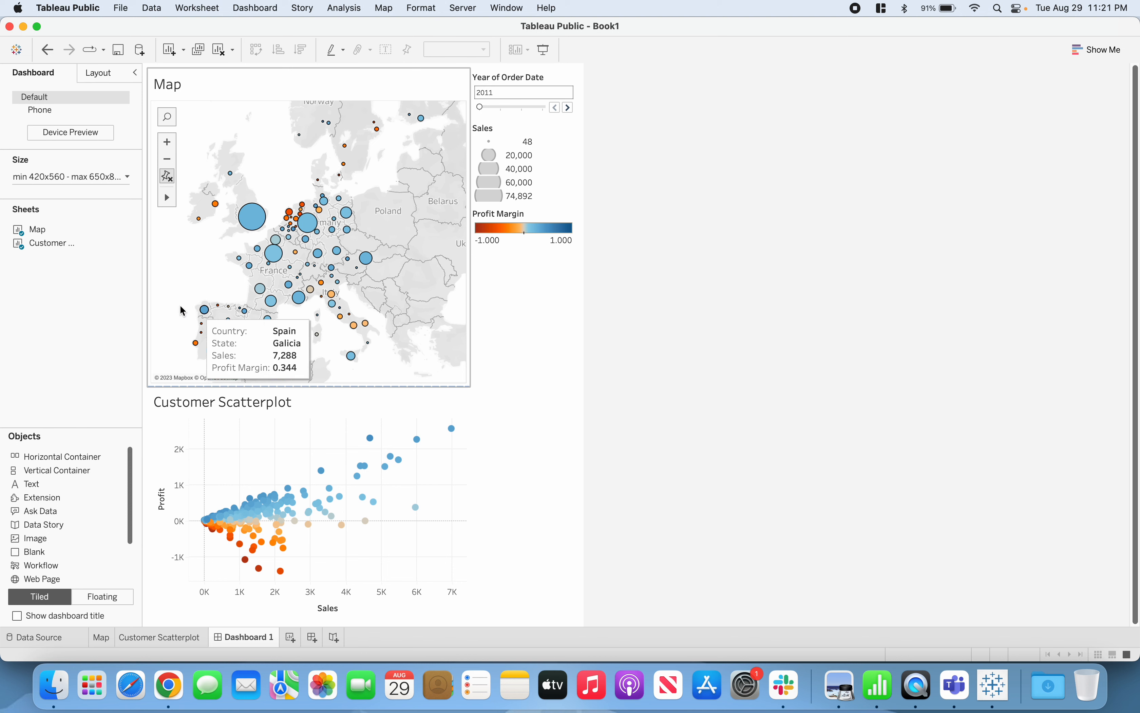
# Select the England mark on the map to check its effect on the scatter plot, and clear the selection
pyautogui.moveTo(250, 234)
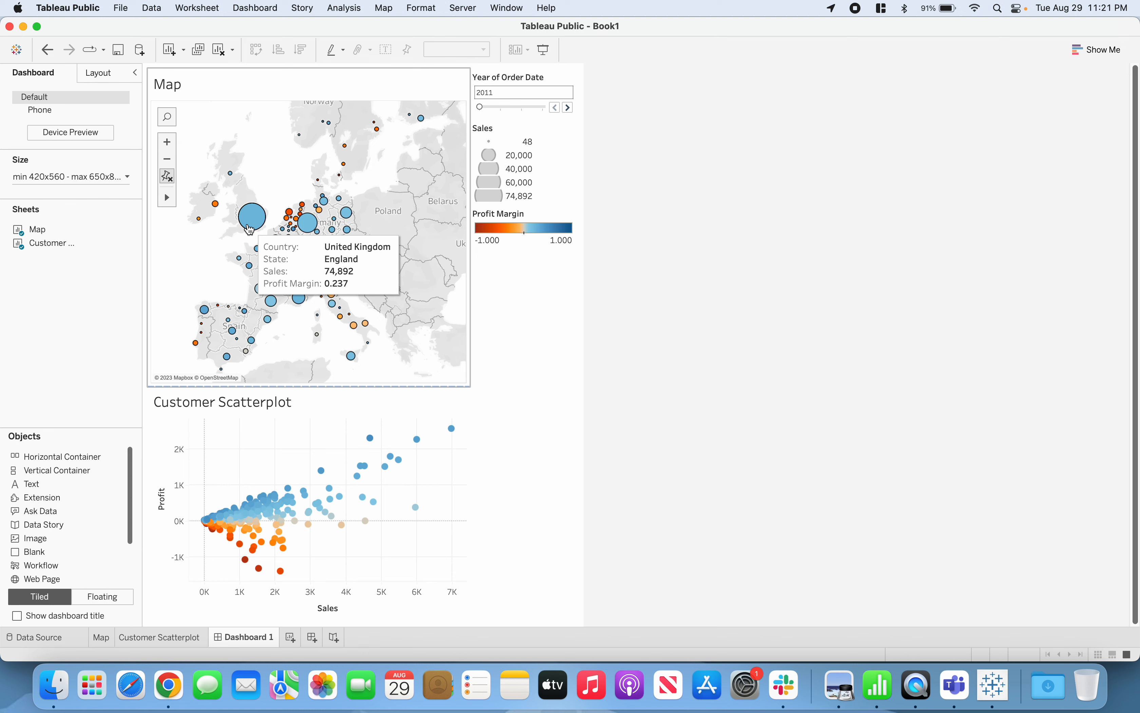
pyautogui.click(249, 230)
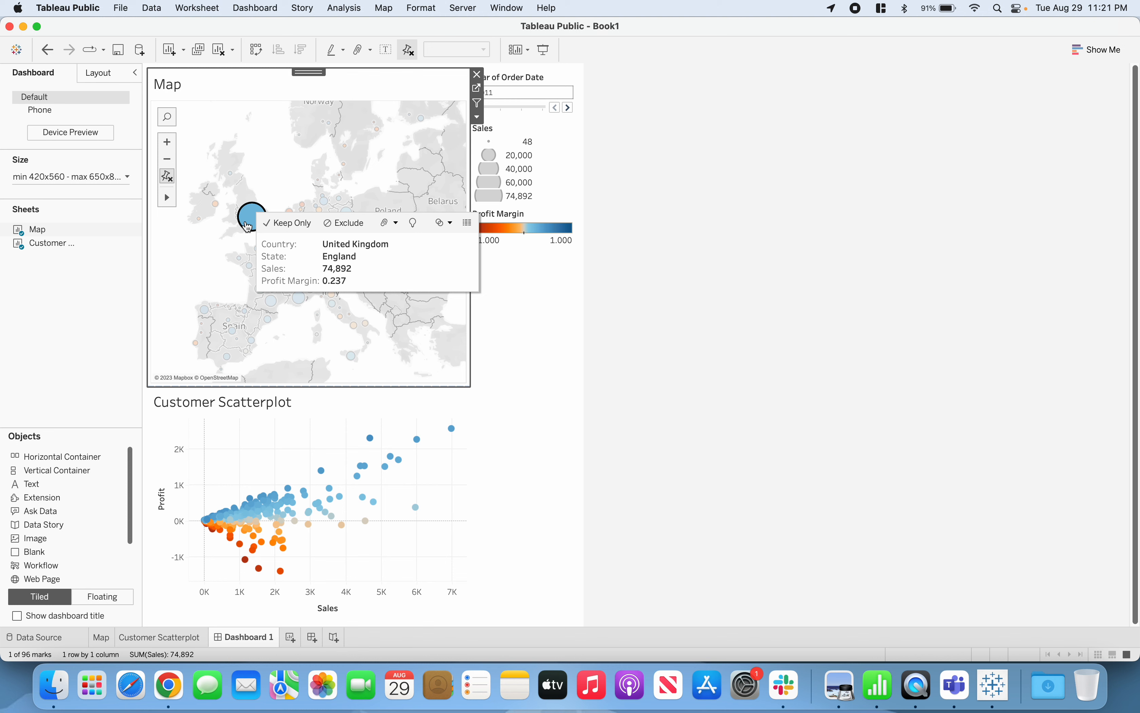
pyautogui.click(186, 244)
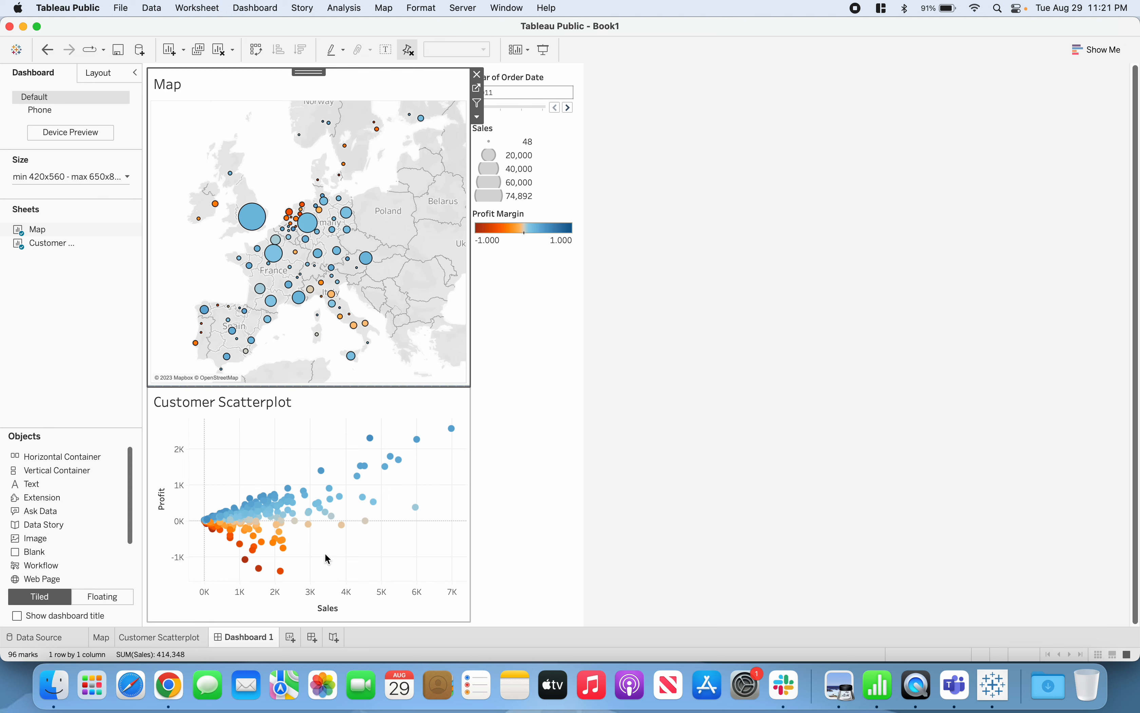
pyautogui.moveTo(289, 512)
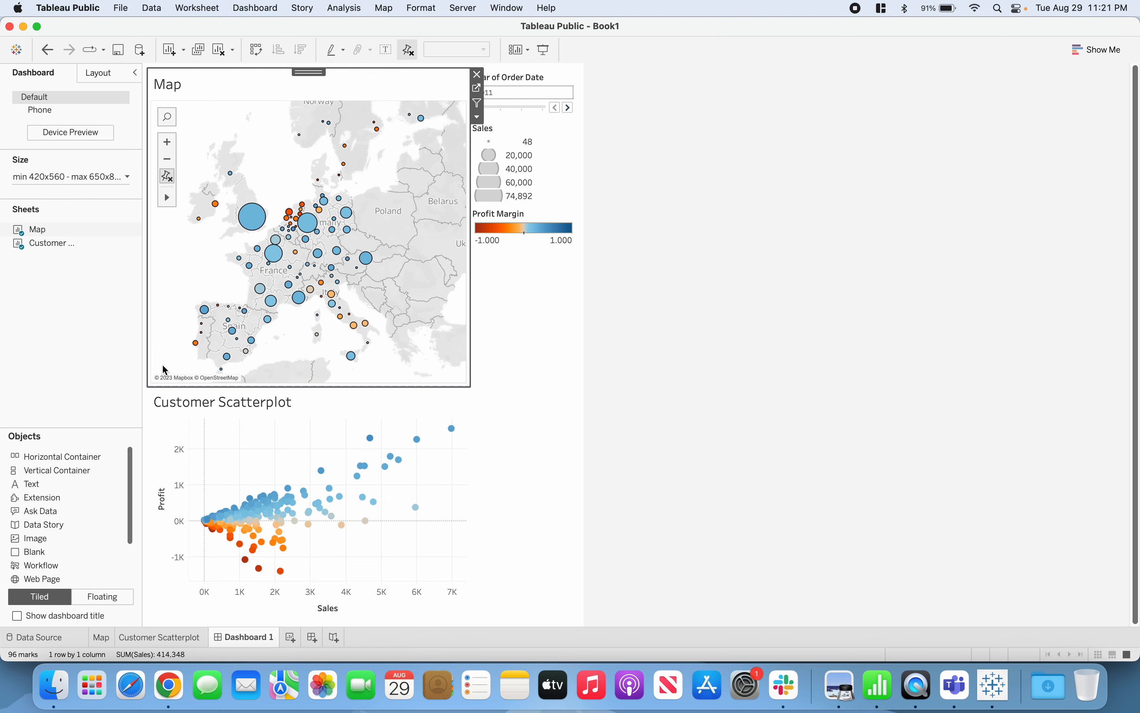
pyautogui.click(767, 417)
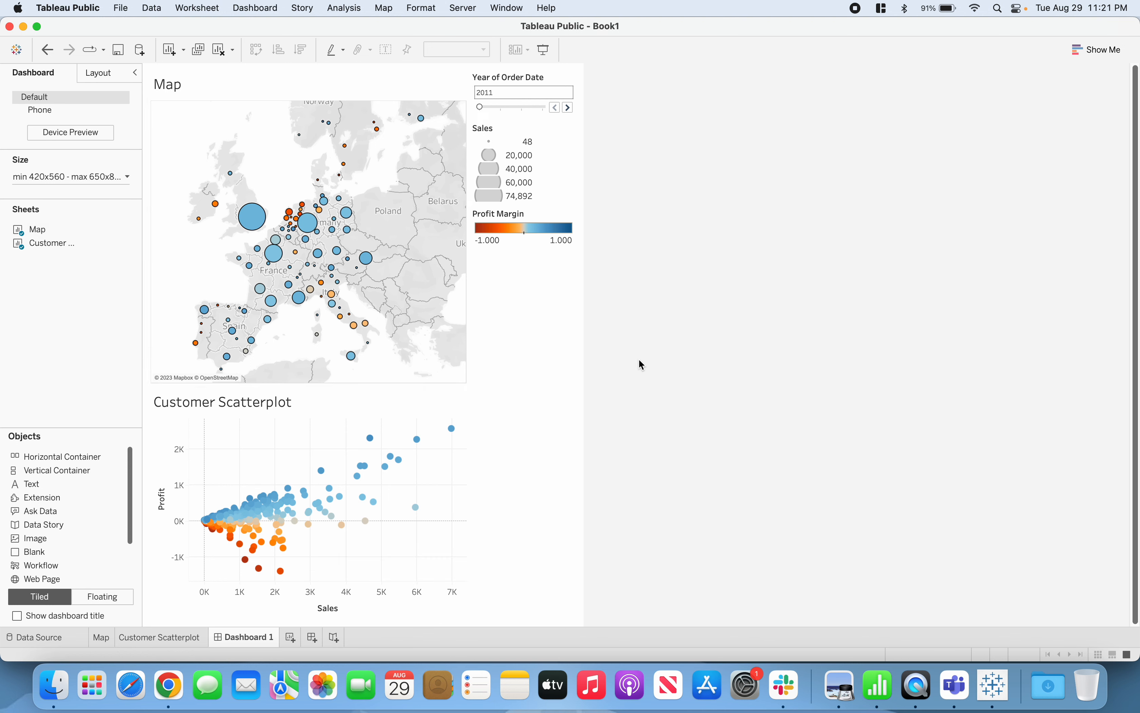
# Set the Map sheet to be used as a filter on the dashboard
pyautogui.click(172, 260)
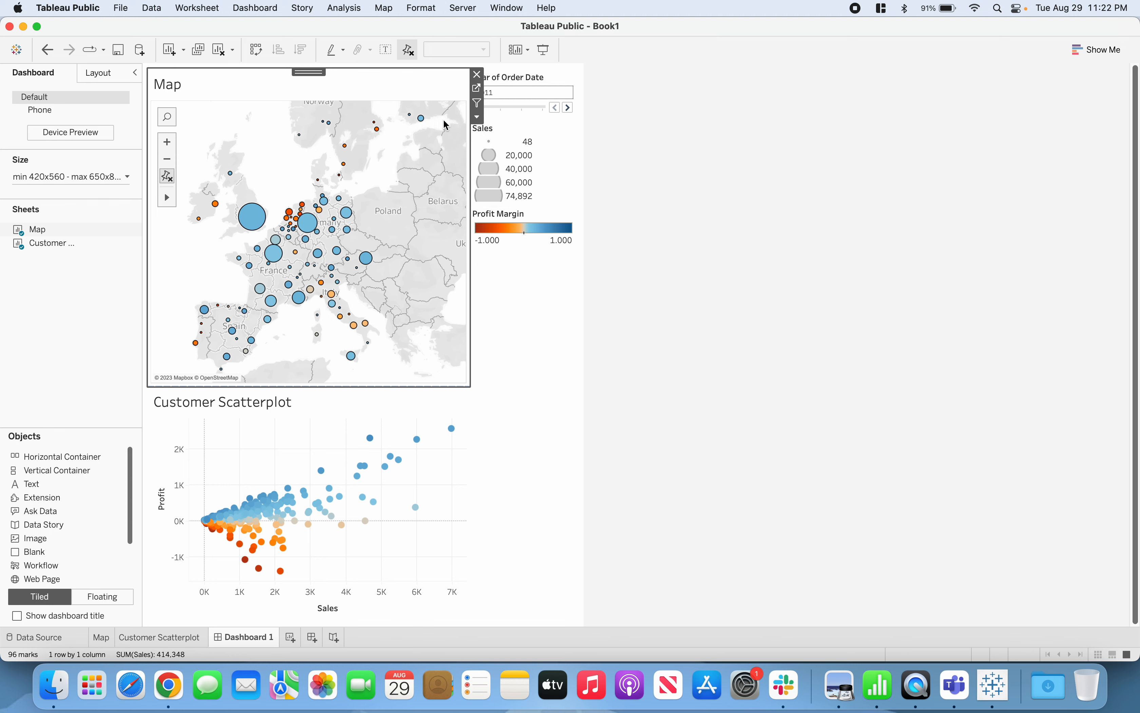
pyautogui.click(478, 121)
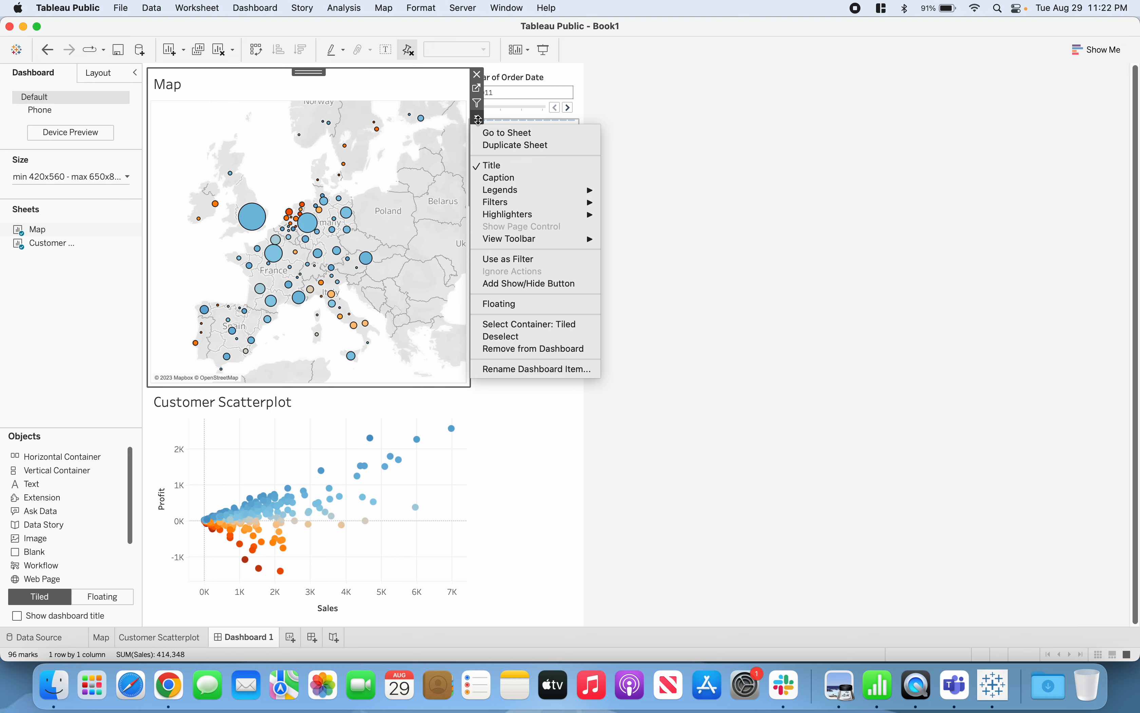
pyautogui.click(539, 261)
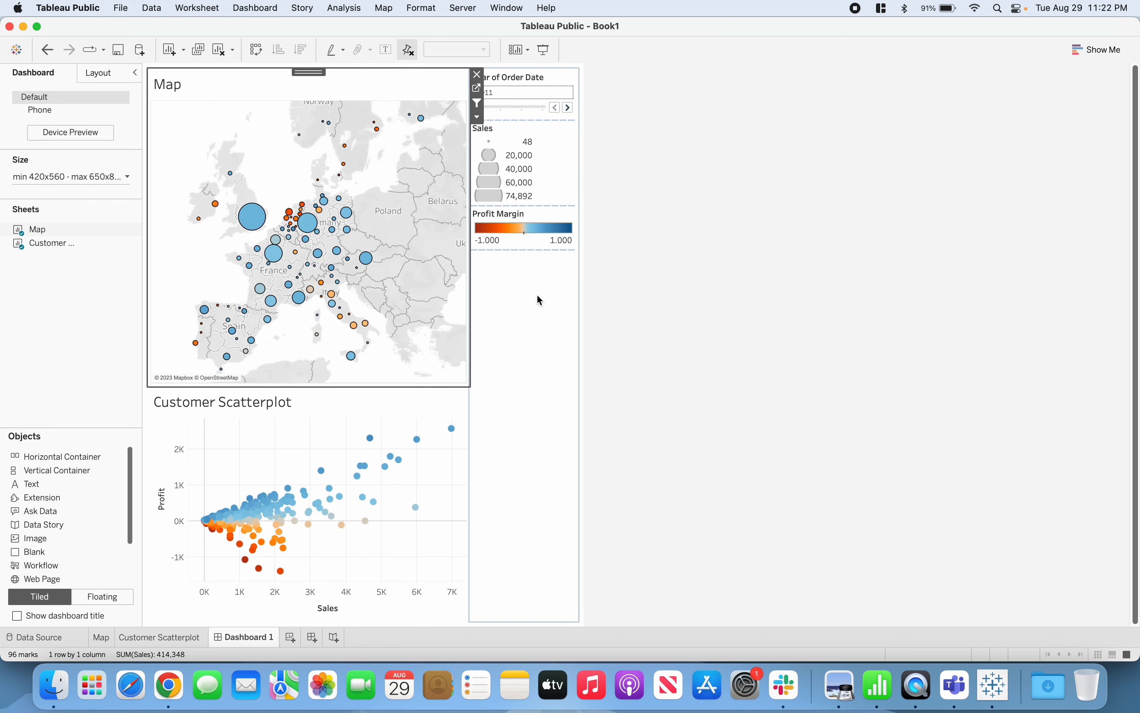
# Set the Customer Scatterplot sheet to be used as a filter on the dashboard as well
pyautogui.click(326, 409)
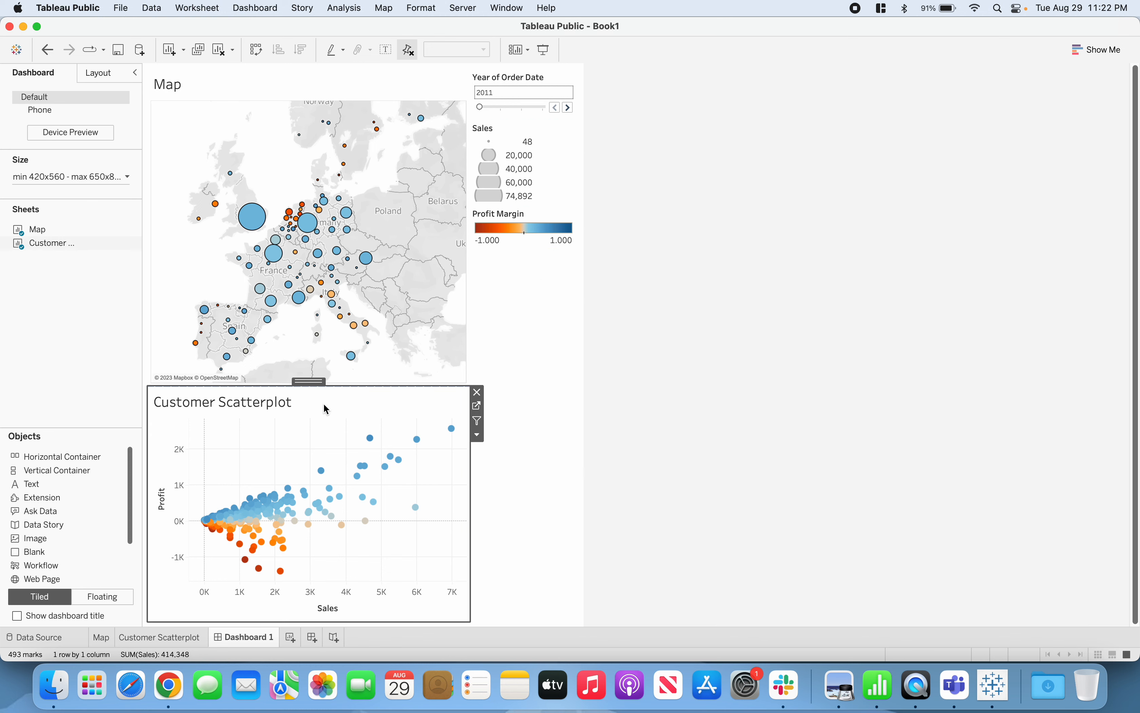
pyautogui.click(479, 435)
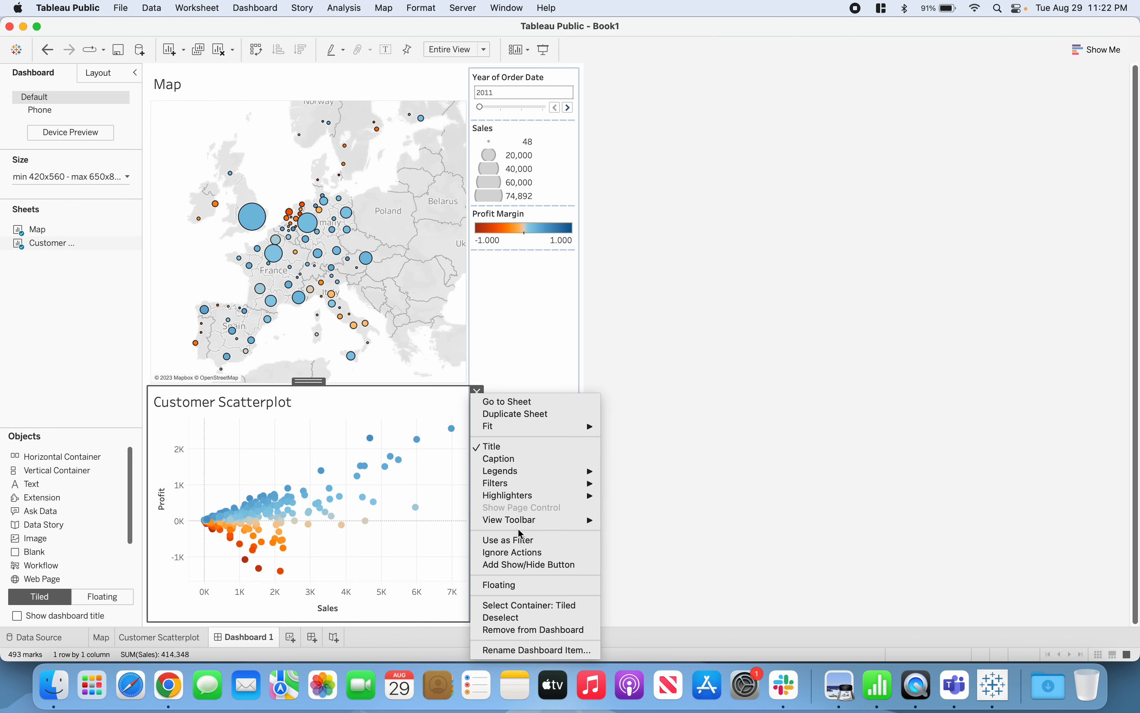
pyautogui.click(548, 541)
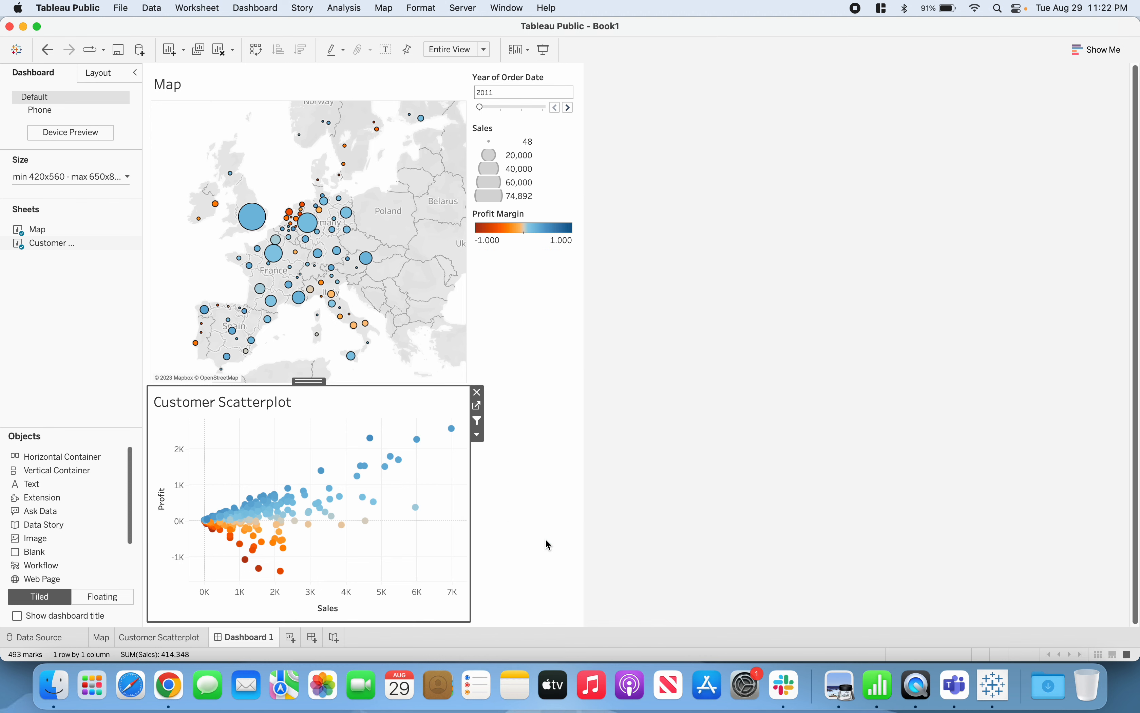
# Select the England mark on the map to test its filtering of the scatter plot, and clear the selection
pyautogui.click(669, 331)
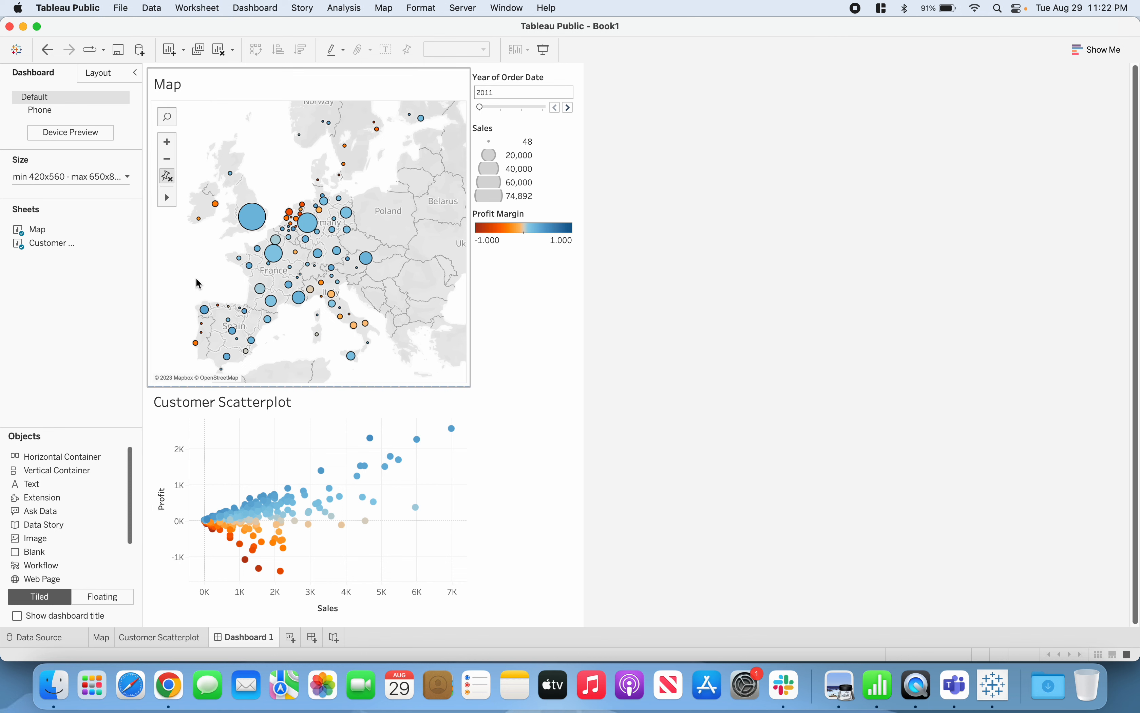
pyautogui.moveTo(245, 230)
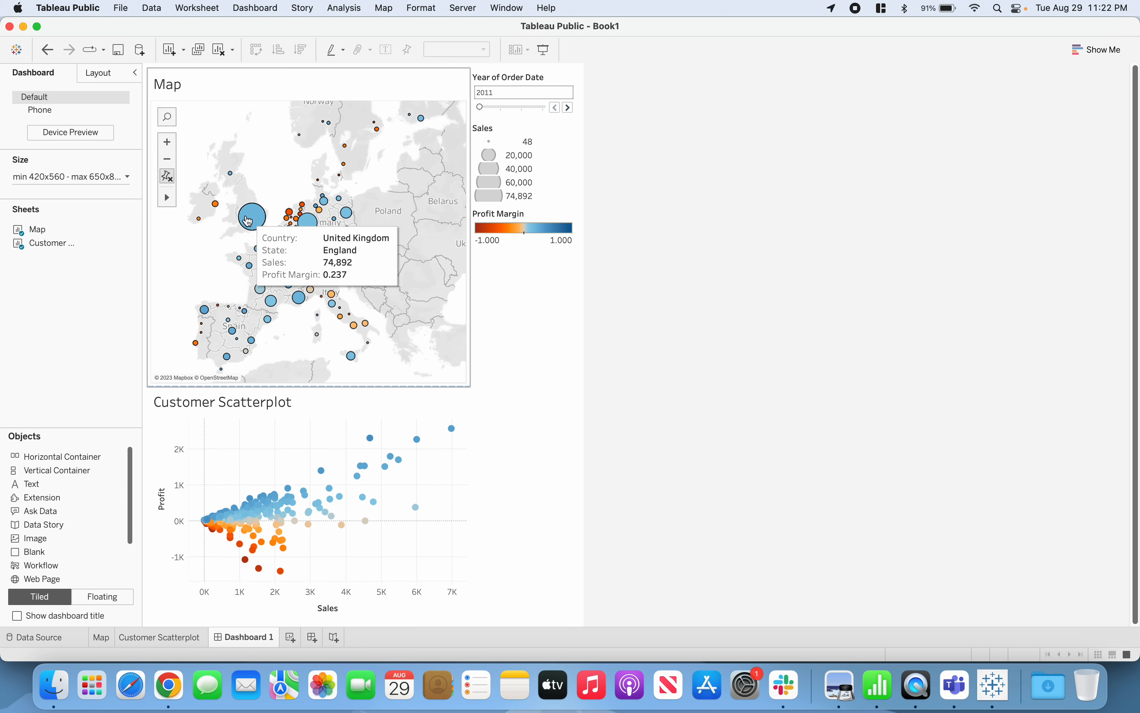
pyautogui.click(249, 221)
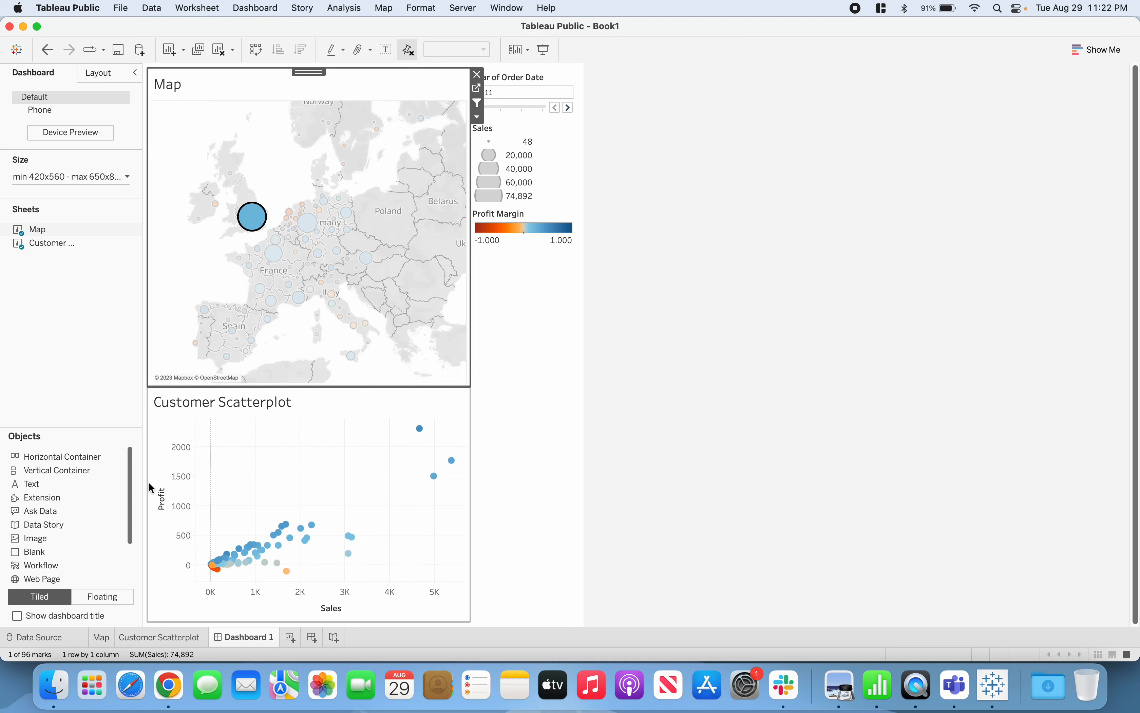
pyautogui.click(172, 277)
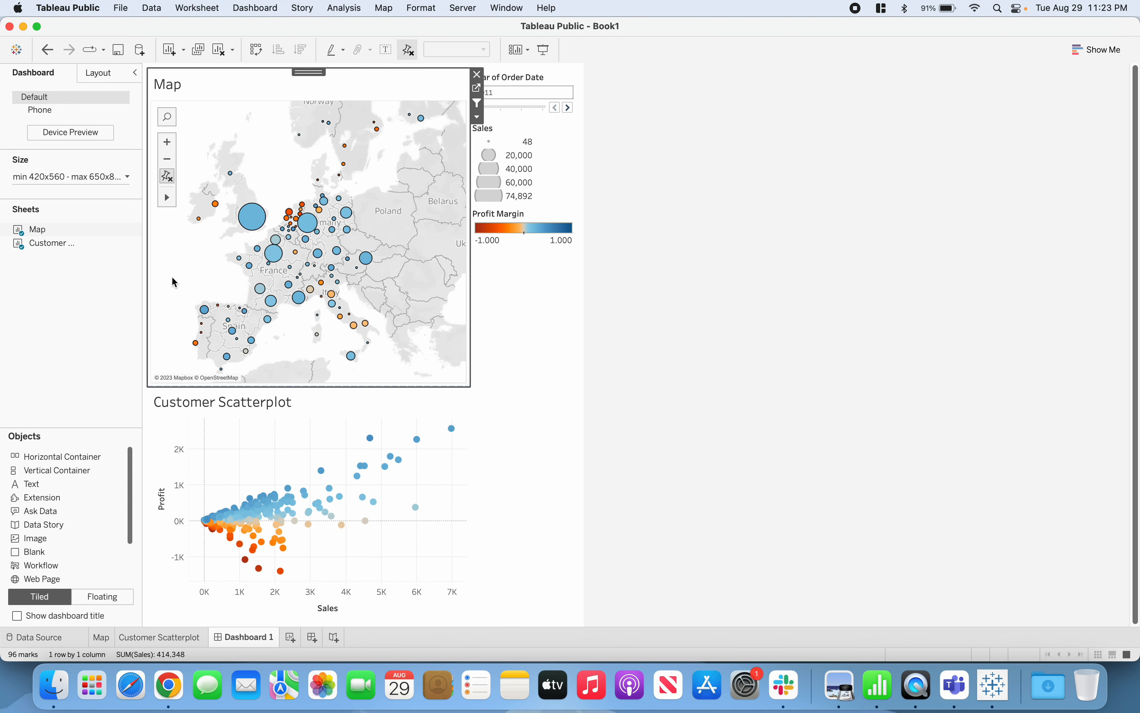
# Advance the order year filter to 2014
pyautogui.click(568, 108)
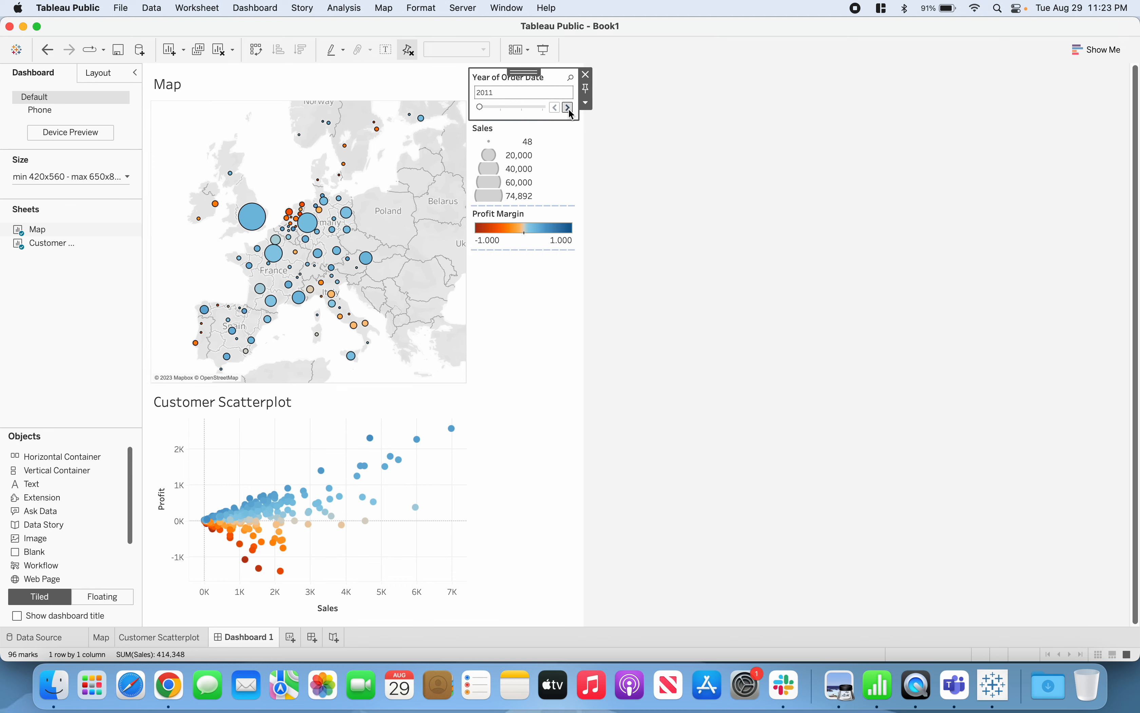
pyautogui.click(568, 108)
pyautogui.click(568, 108)
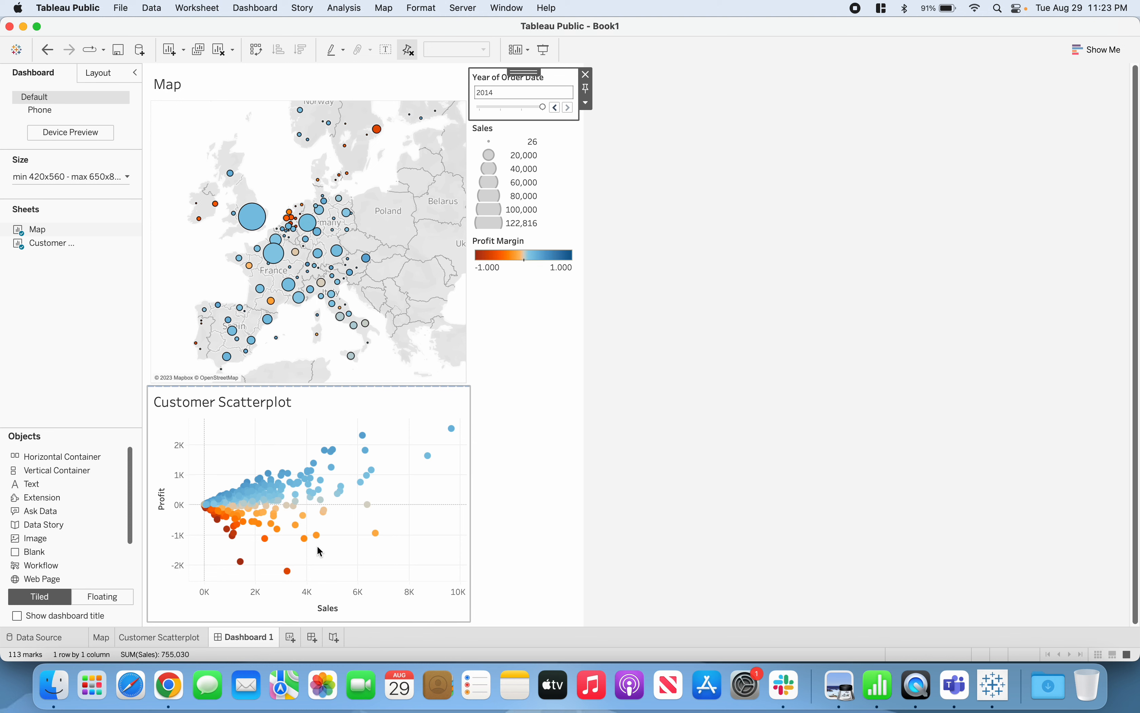
pyautogui.moveTo(281, 581)
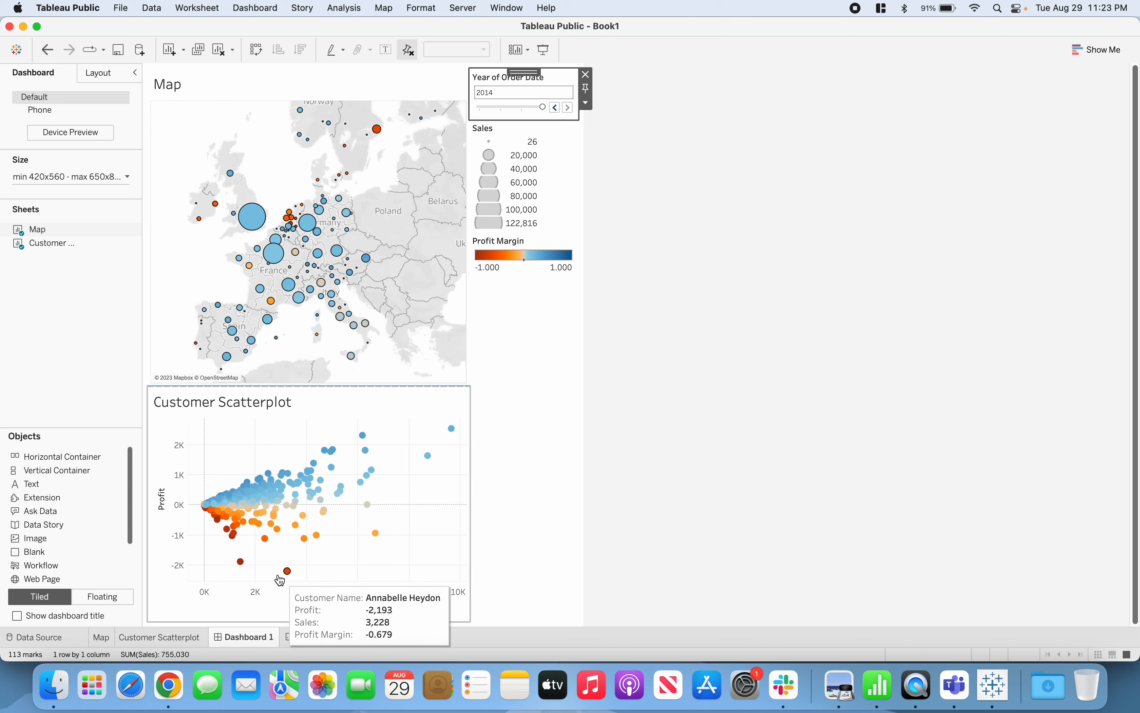
pyautogui.moveTo(240, 565)
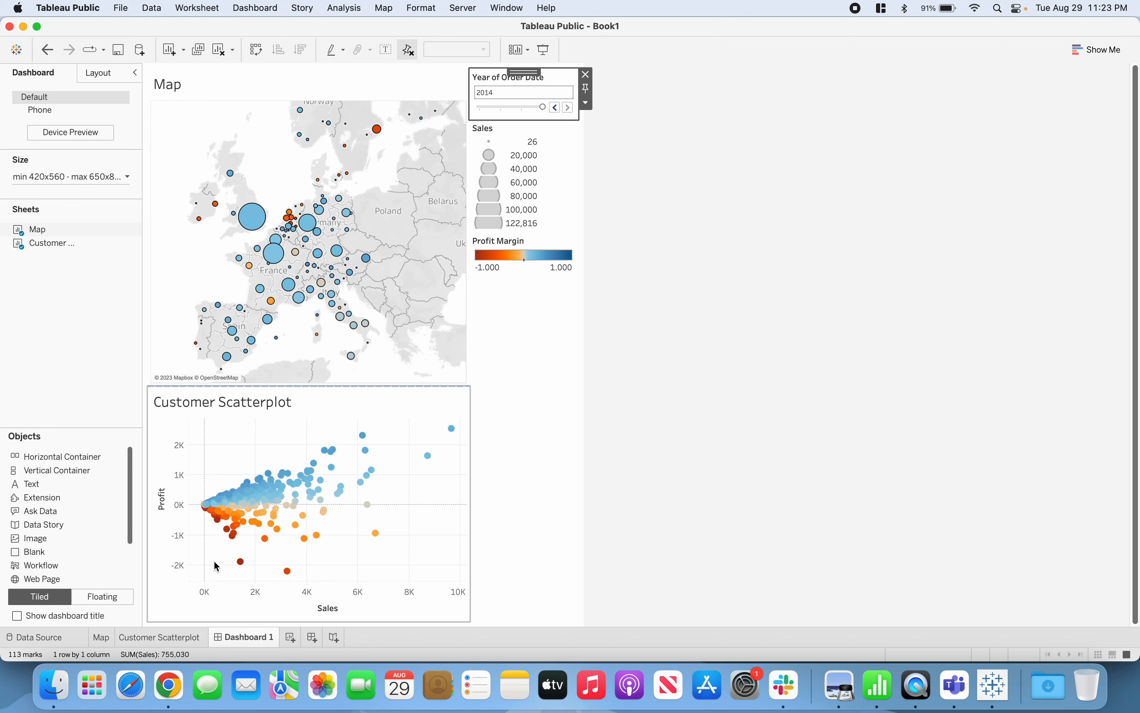
pyautogui.click(216, 555)
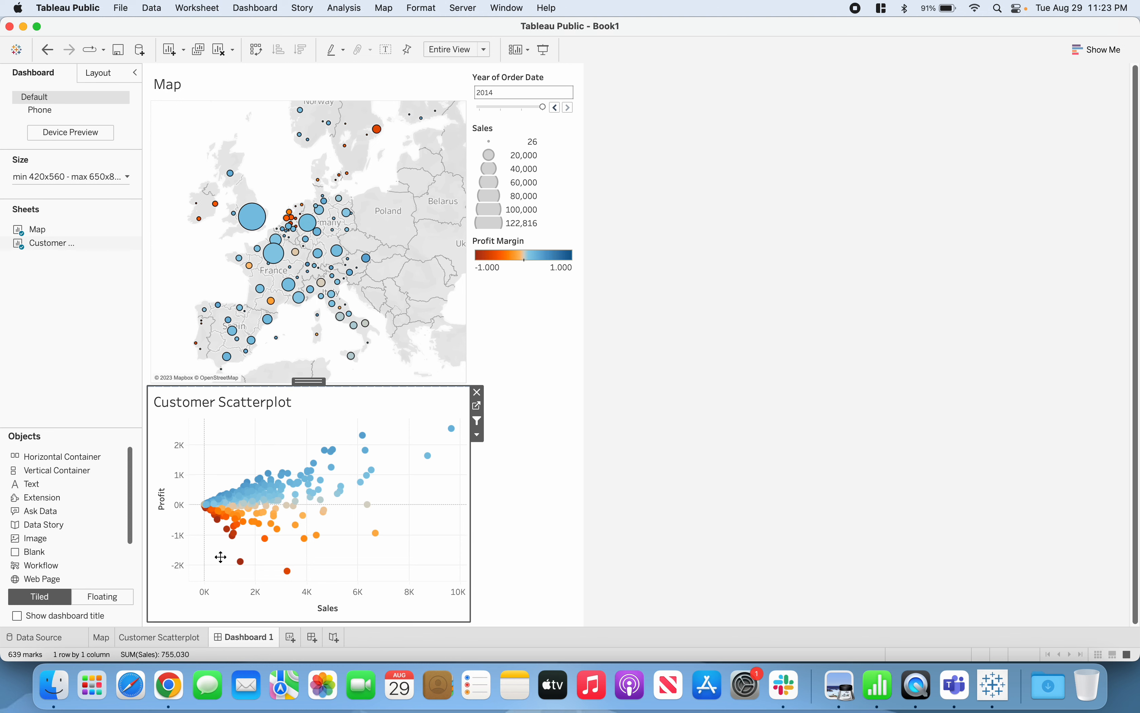
pyautogui.moveTo(220, 556); pyautogui.dragTo(229, 566)
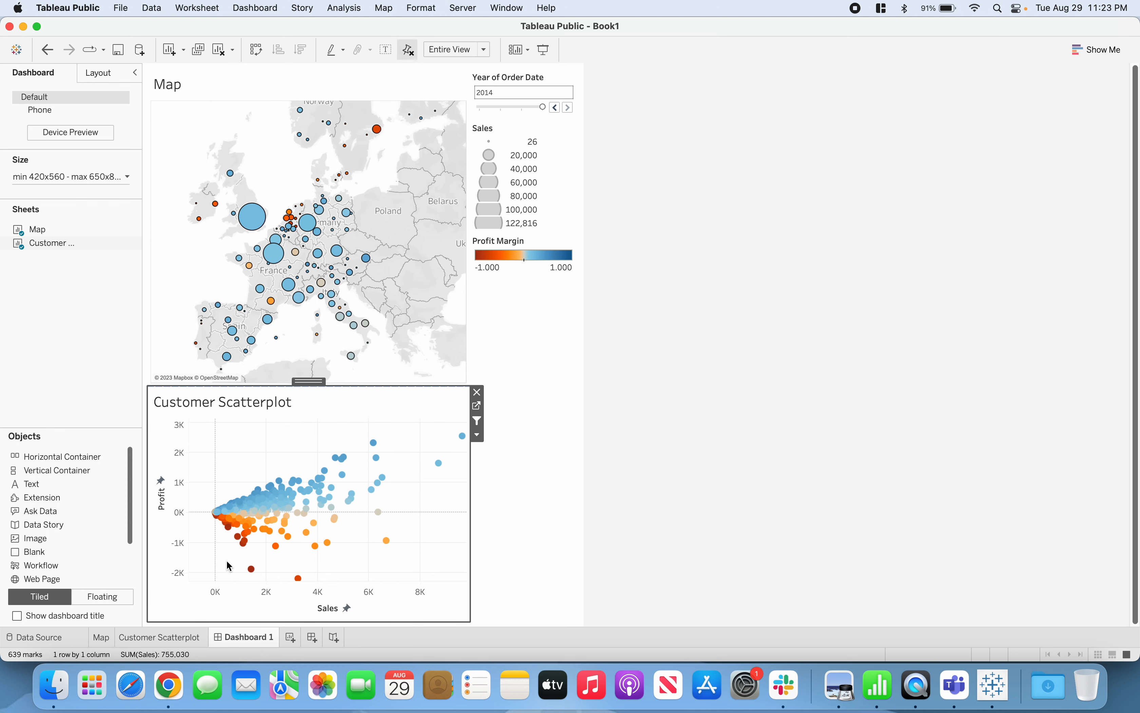
pyautogui.press('super+z')
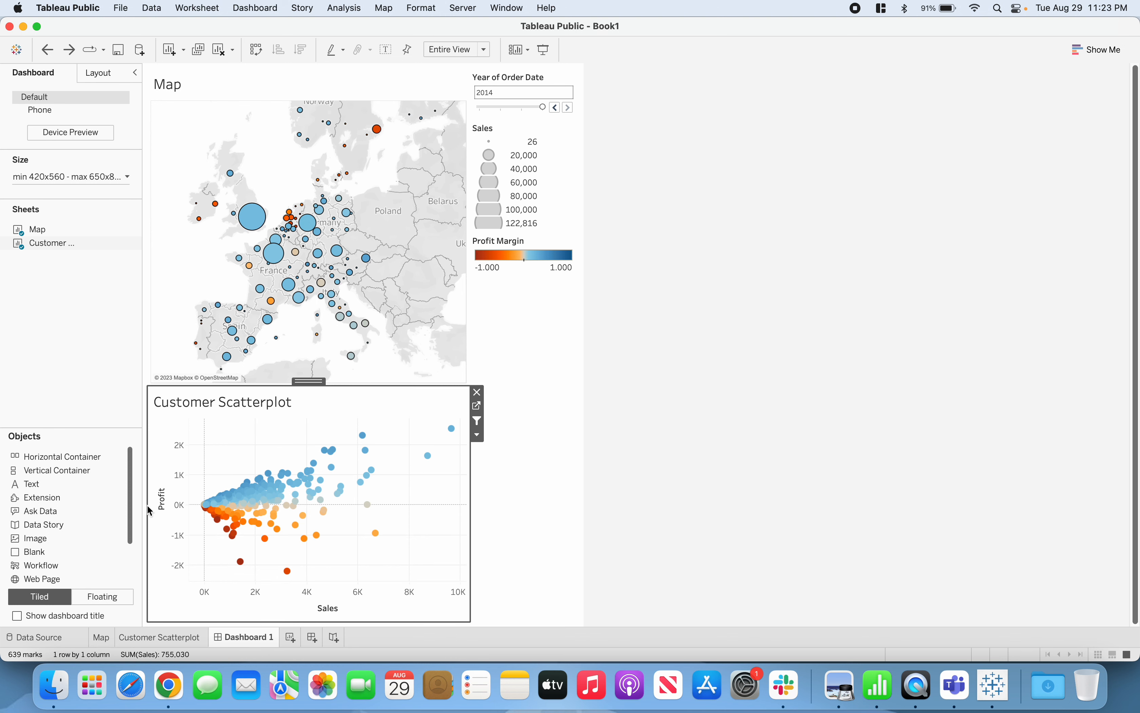
# Use Rectangular Selection to select the two lowest-profit customers in the scatter plot, check how the map filters, and clear the selection
pyautogui.moveTo(167, 204)
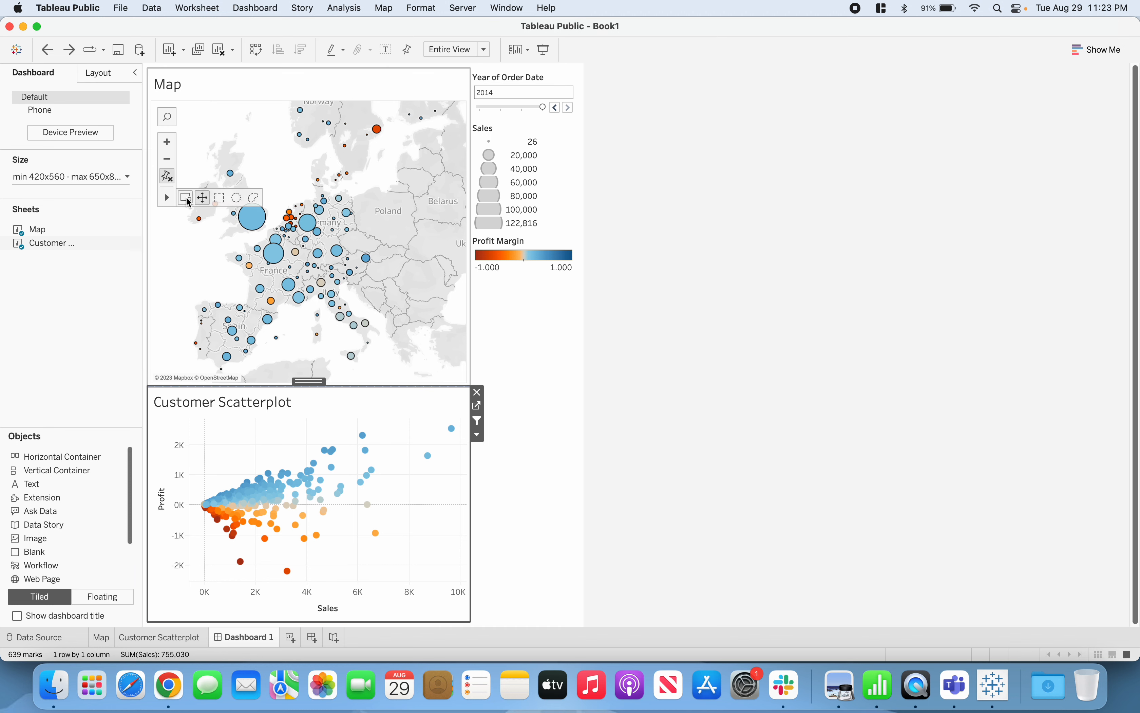
pyautogui.click(222, 202)
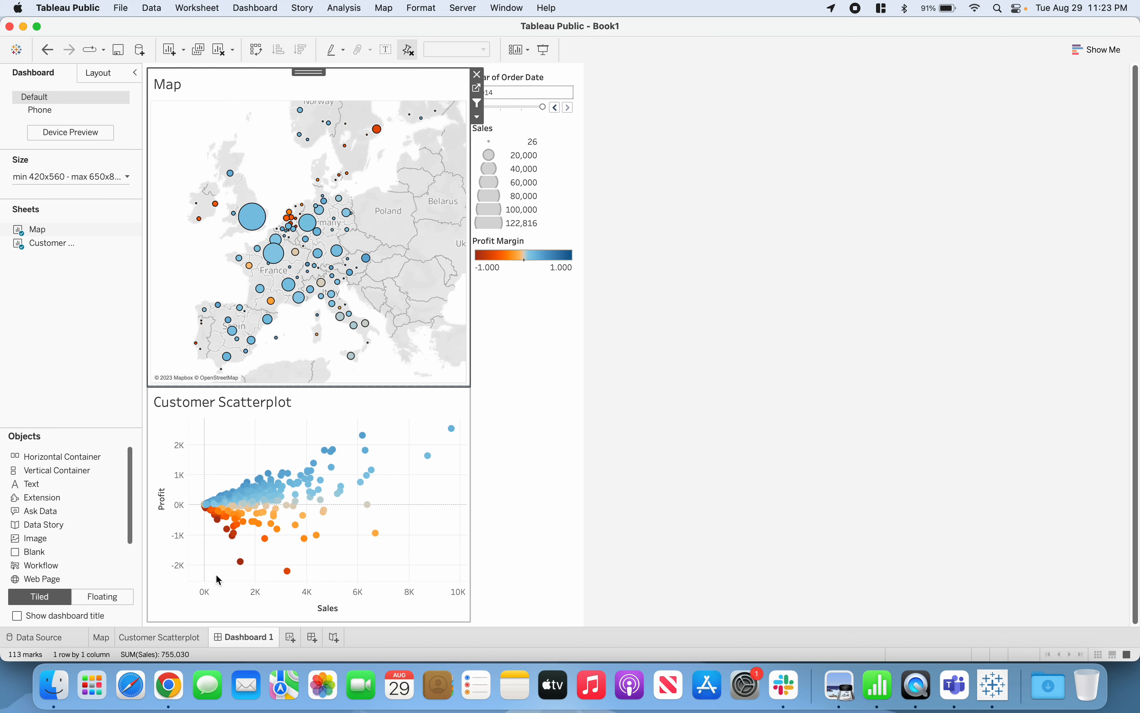
pyautogui.moveTo(225, 558); pyautogui.dragTo(300, 583)
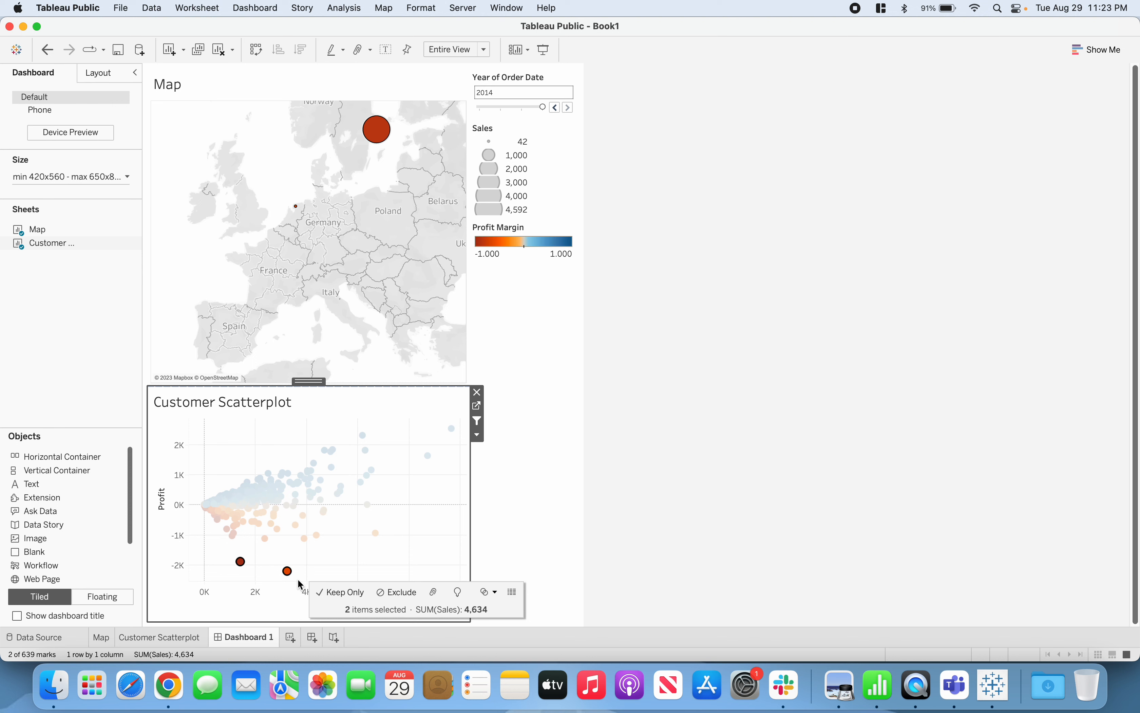
pyautogui.click(486, 464)
pyautogui.click(586, 394)
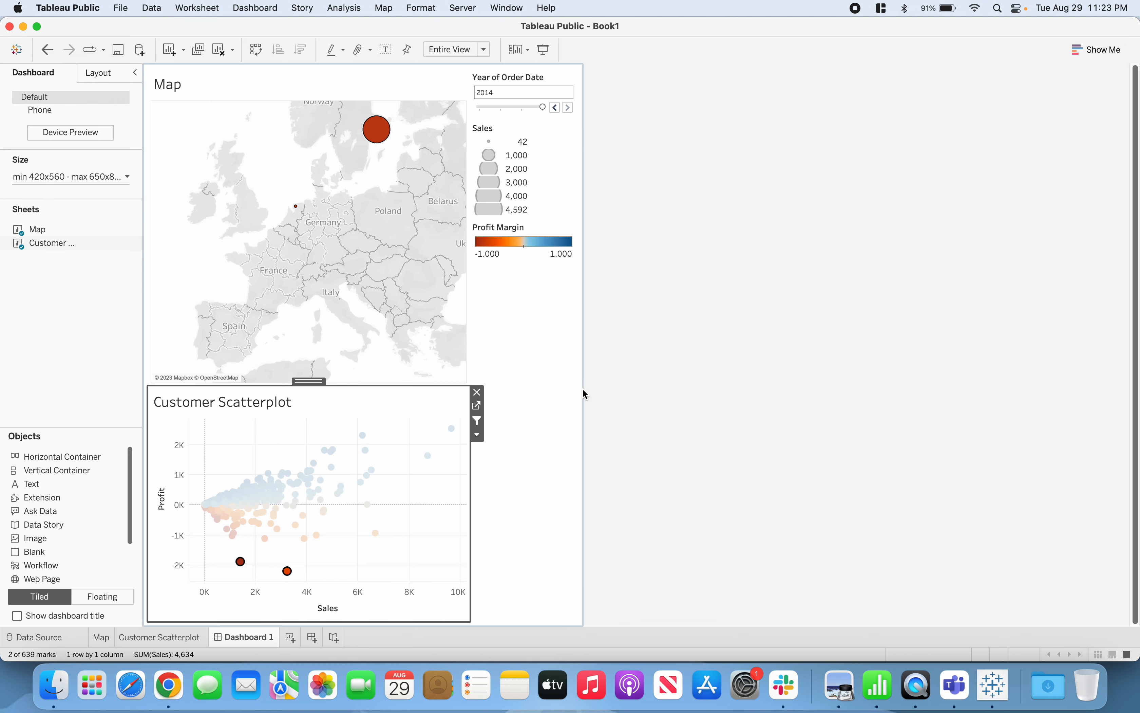
pyautogui.moveTo(387, 145)
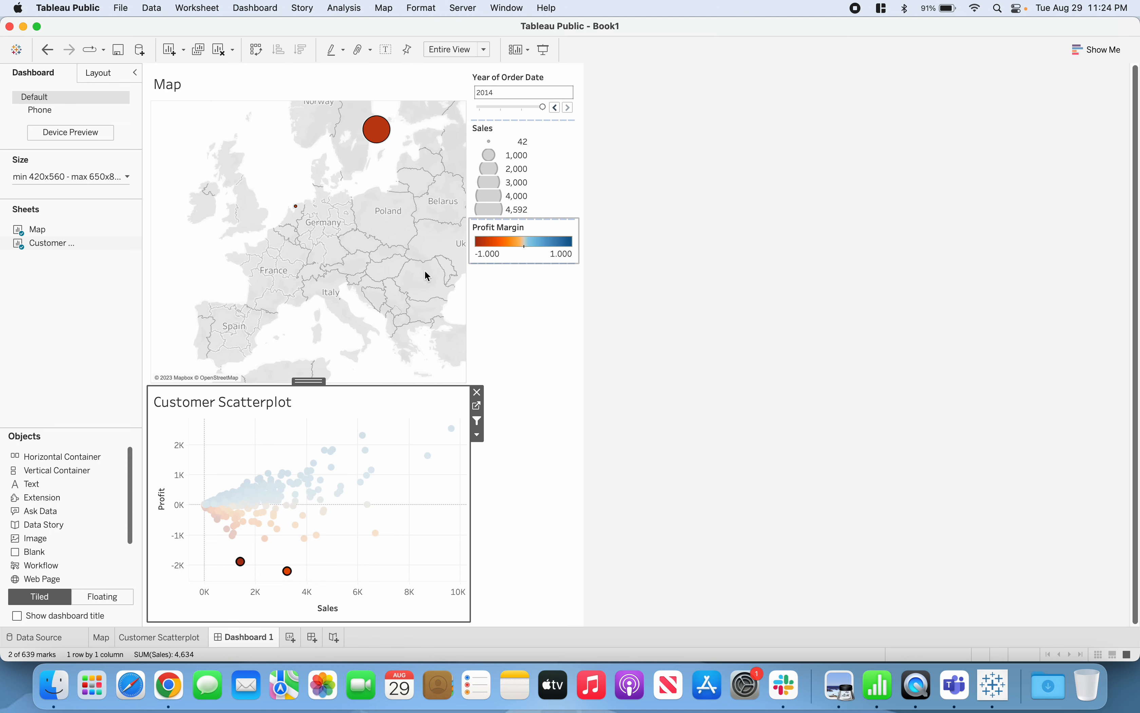
pyautogui.click(239, 452)
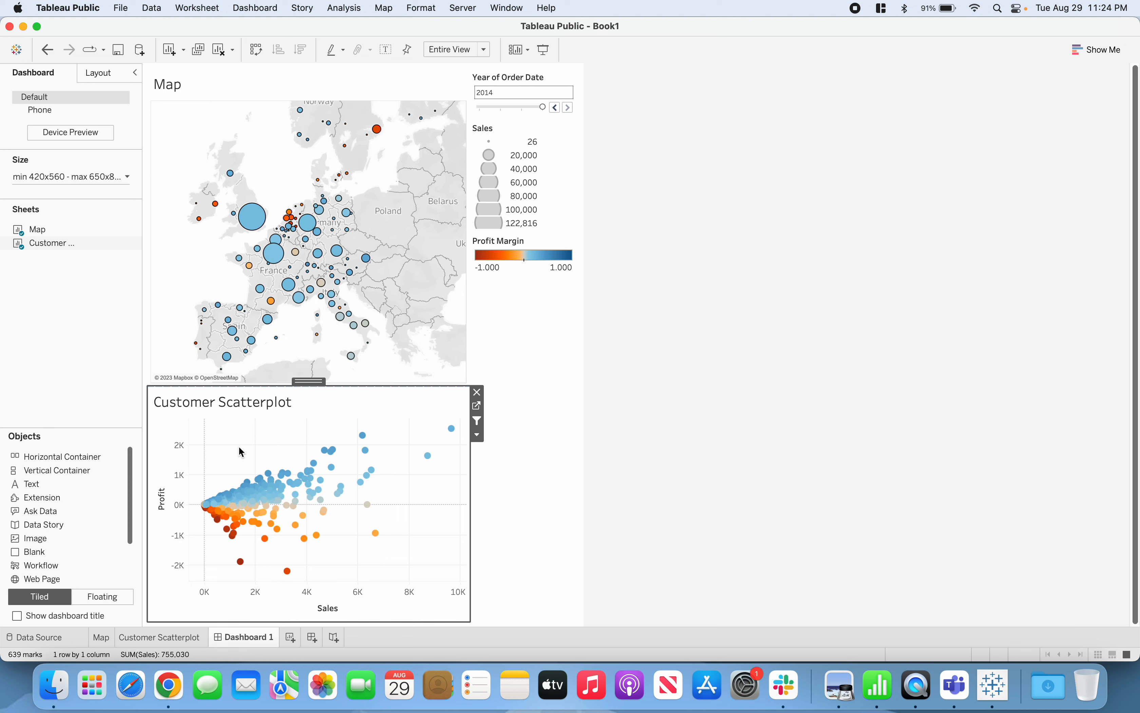
pyautogui.click(649, 397)
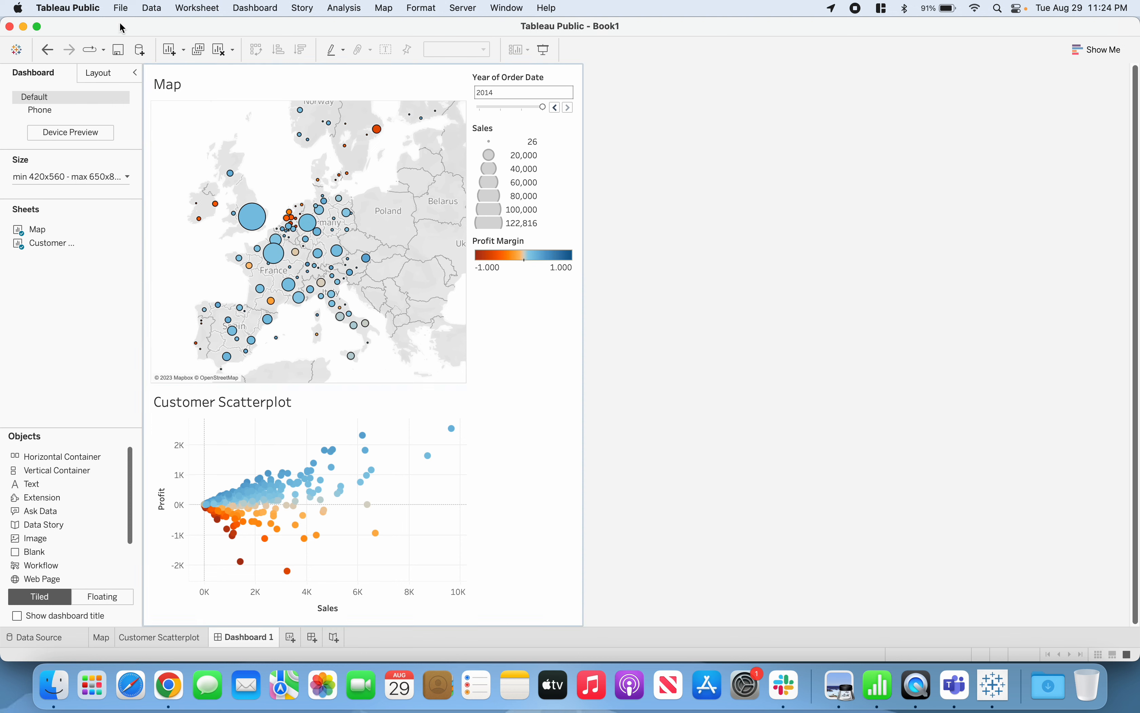
# Start saving the workbook to Tableau Public under a new title and try to sign in with the account e-mail and password, remembering the login
pyautogui.click(125, 14)
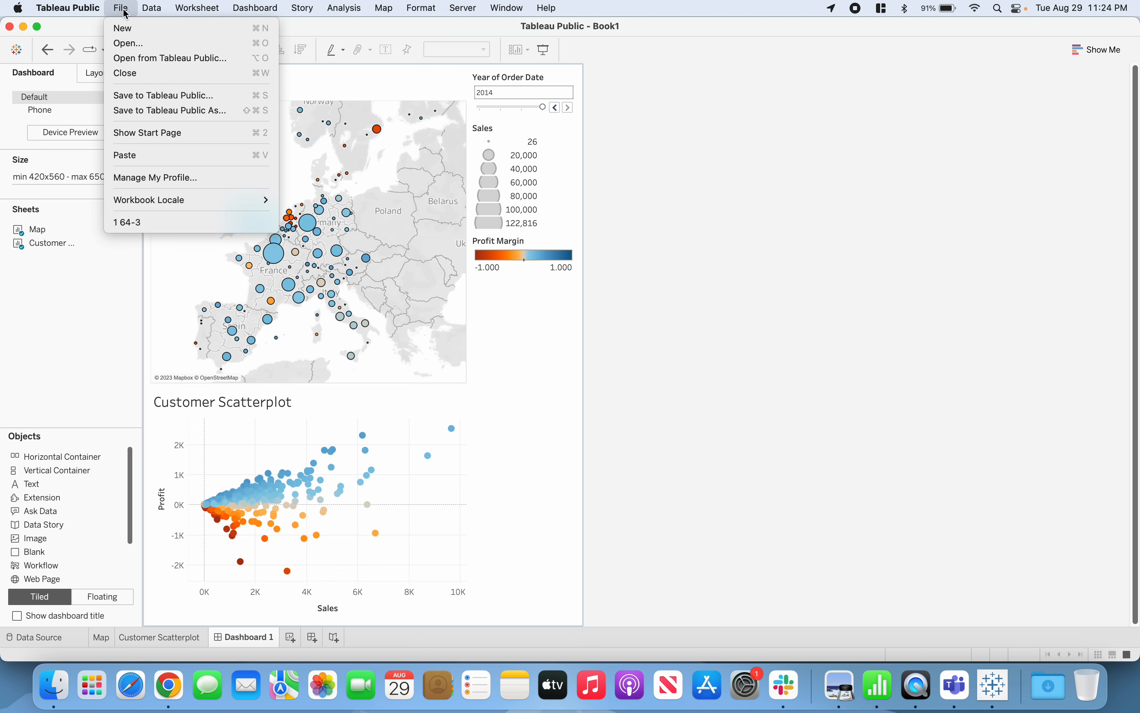
pyautogui.click(158, 116)
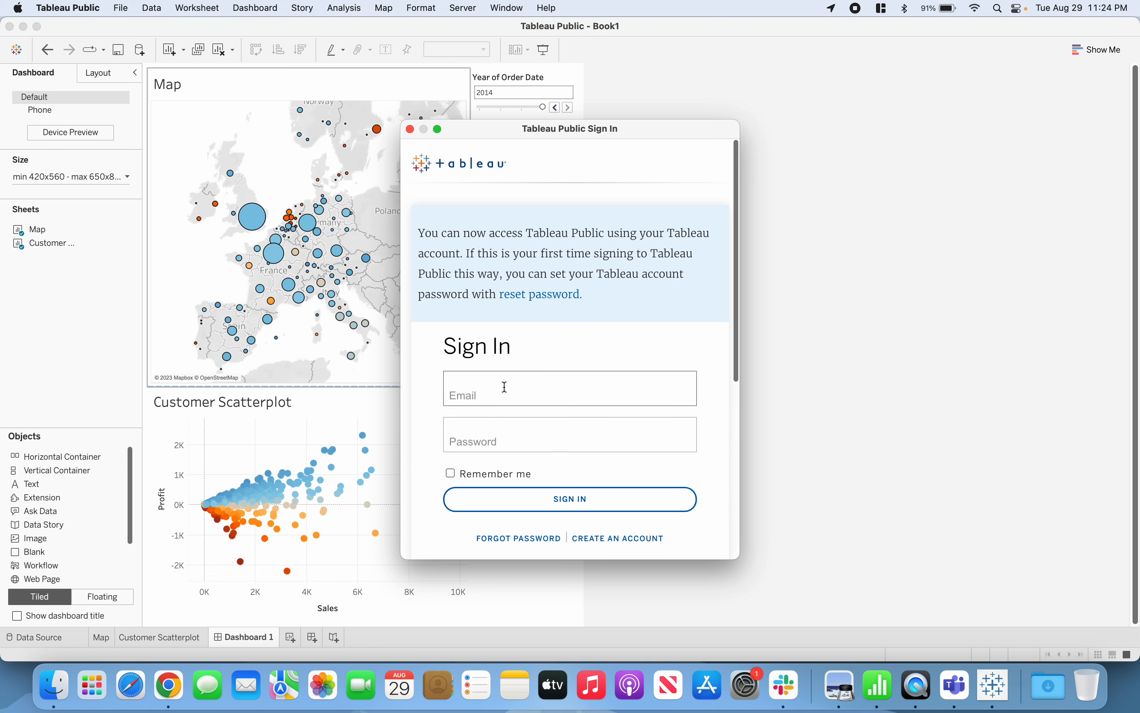
pyautogui.click(505, 388)
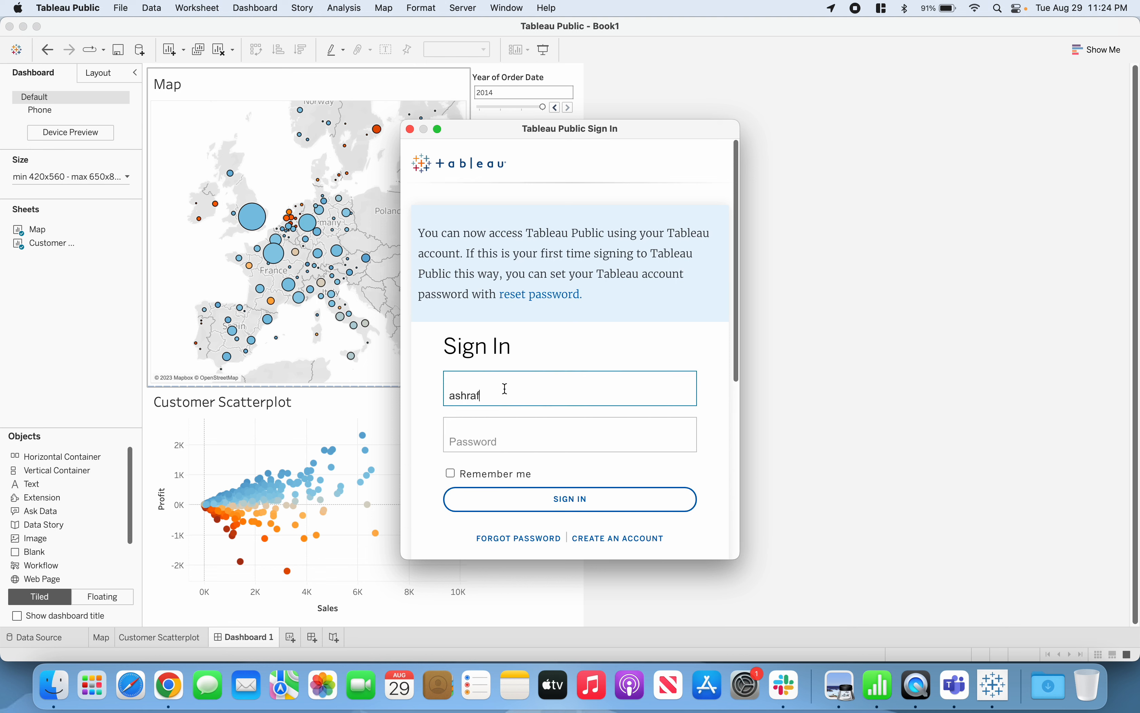
pyautogui.press('Tab')
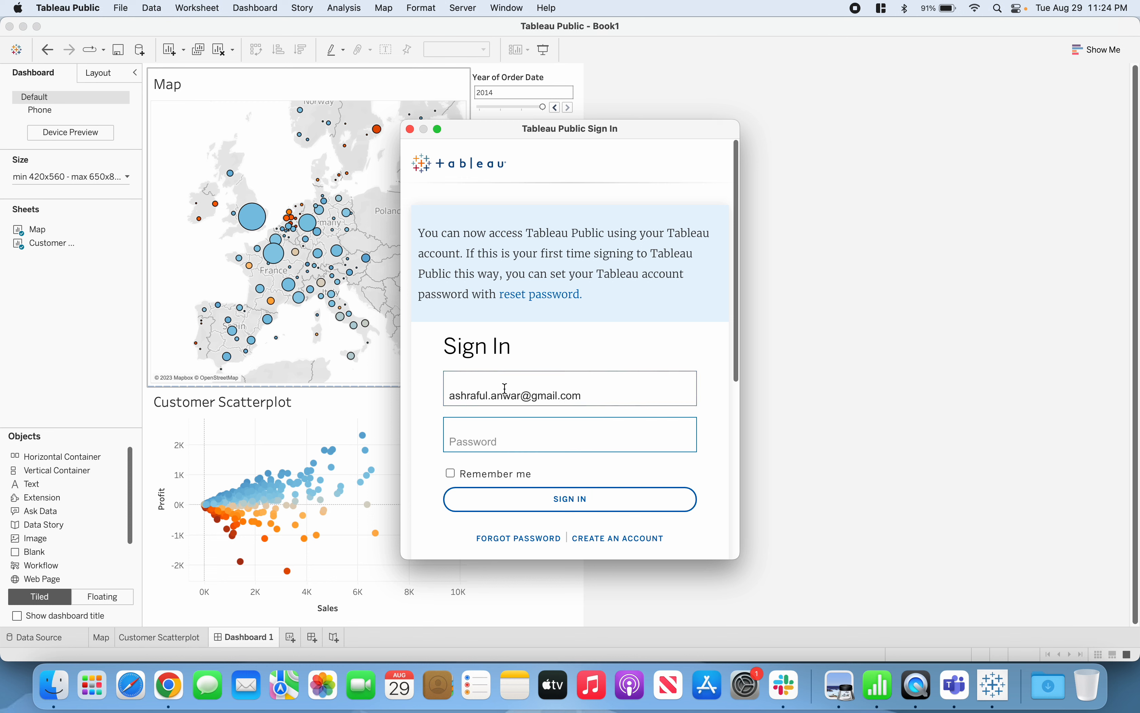
pyautogui.write('••••••••••')
pyautogui.click(450, 473)
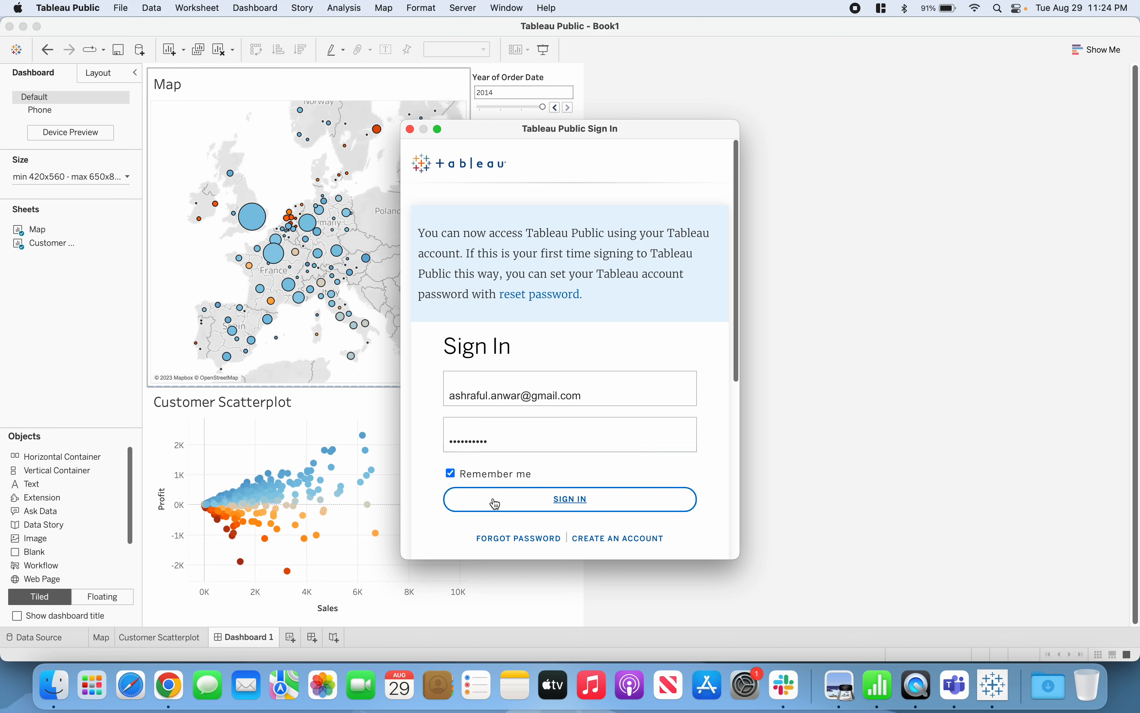
pyautogui.click(504, 502)
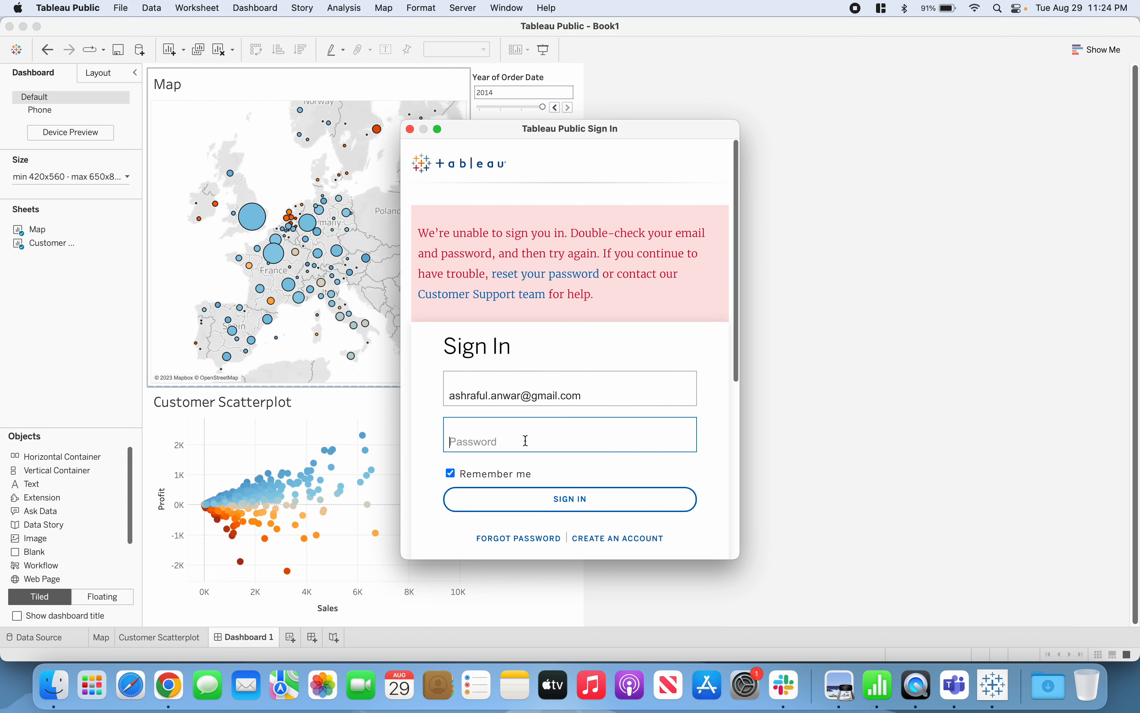
# Enter the account password again and sign in to Tableau Public
pyautogui.write('•••••••••••')
pyautogui.click(546, 497)
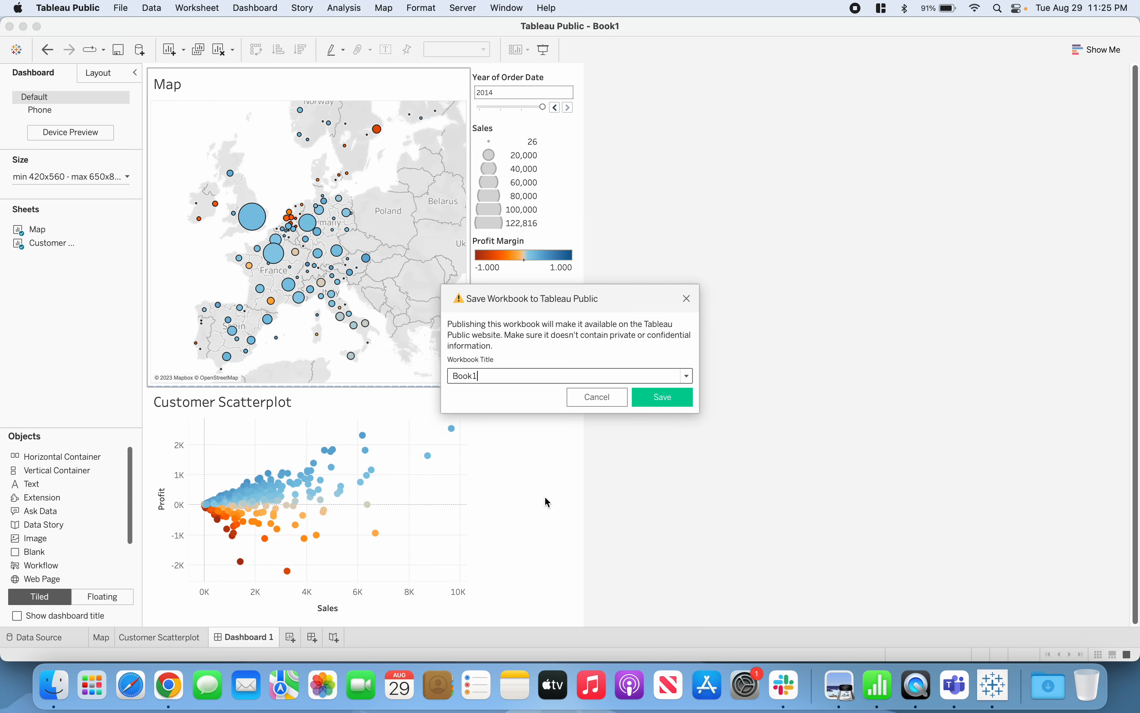
# Title the workbook "Dashboard P1-AmazingMart" and save it to Tableau Public
pyautogui.moveTo(486, 376); pyautogui.dragTo(463, 378)
pyautogui.write('Dashboard Eur')
pyautogui.press('BackSpace')
pyautogui.press('BackSpace')
pyautogui.press('BackSpace')
pyautogui.write('P1-AmazingMart')
pyautogui.click(645, 396)
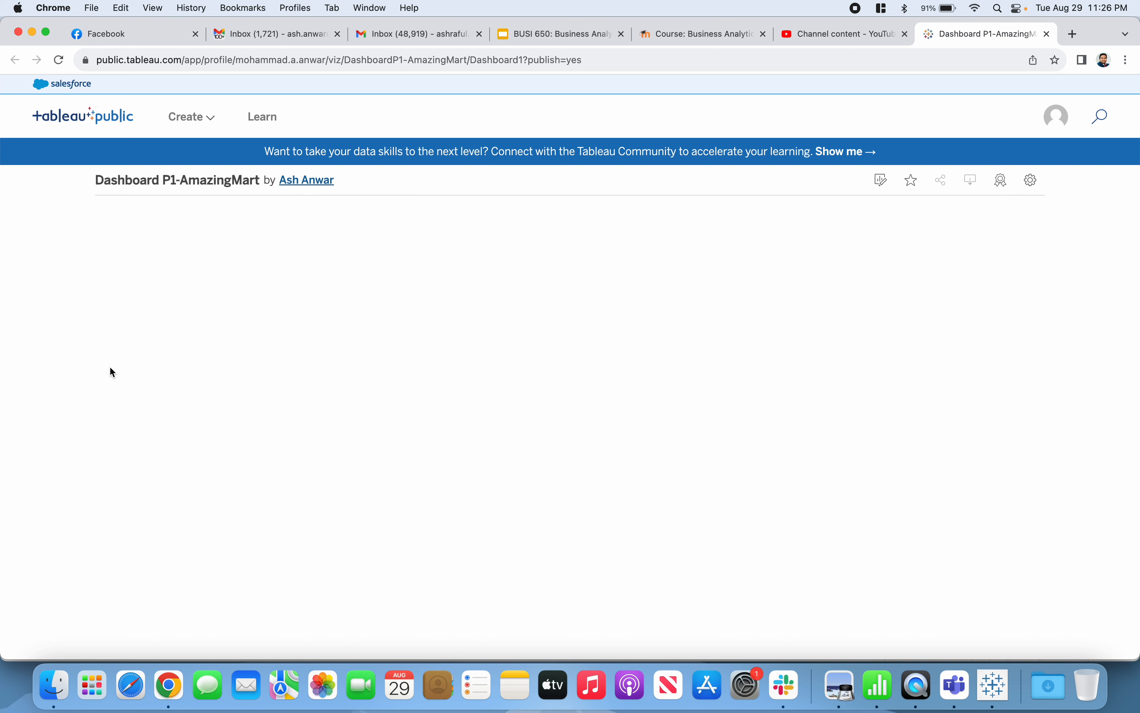
# Reload the published dashboard page in Chrome and examine the map and scatter plot on it
pyautogui.scroll(-3, 84, 365)
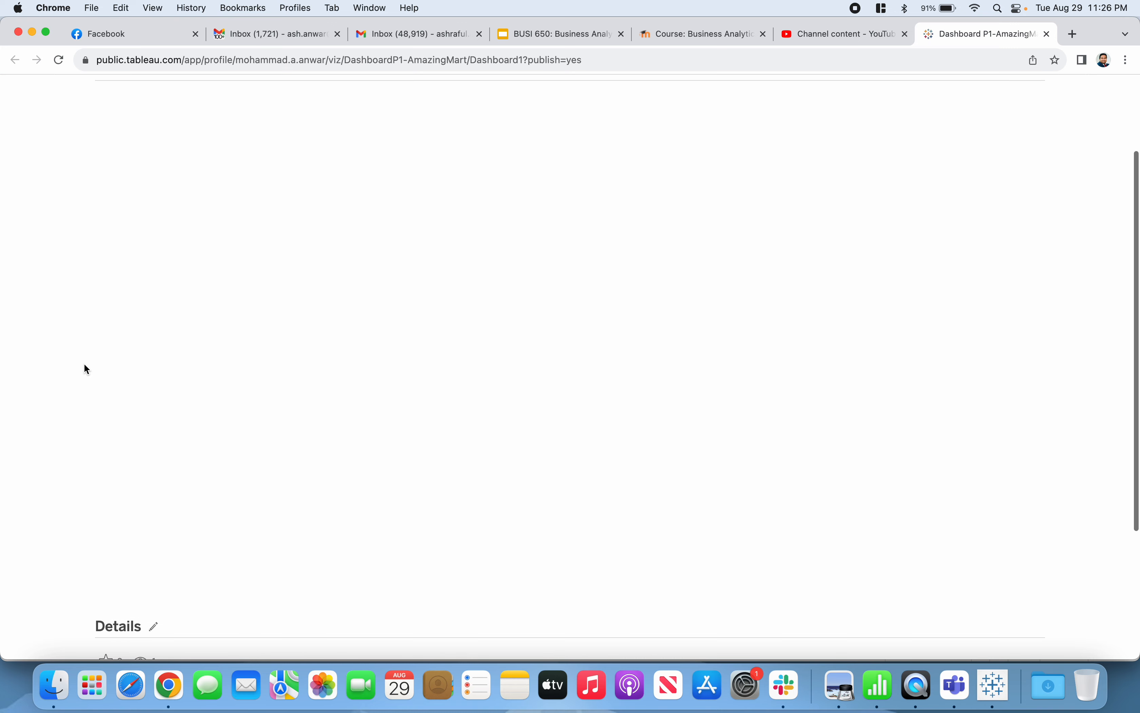
pyautogui.scroll(3, 86, 369)
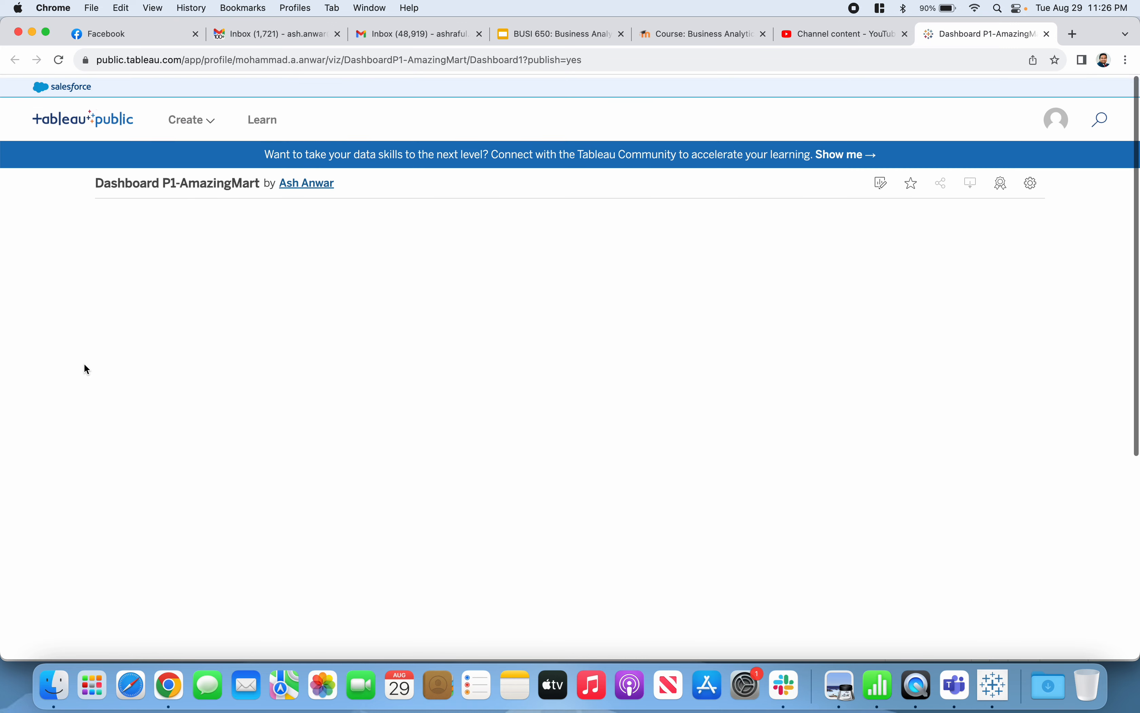
pyautogui.click(62, 64)
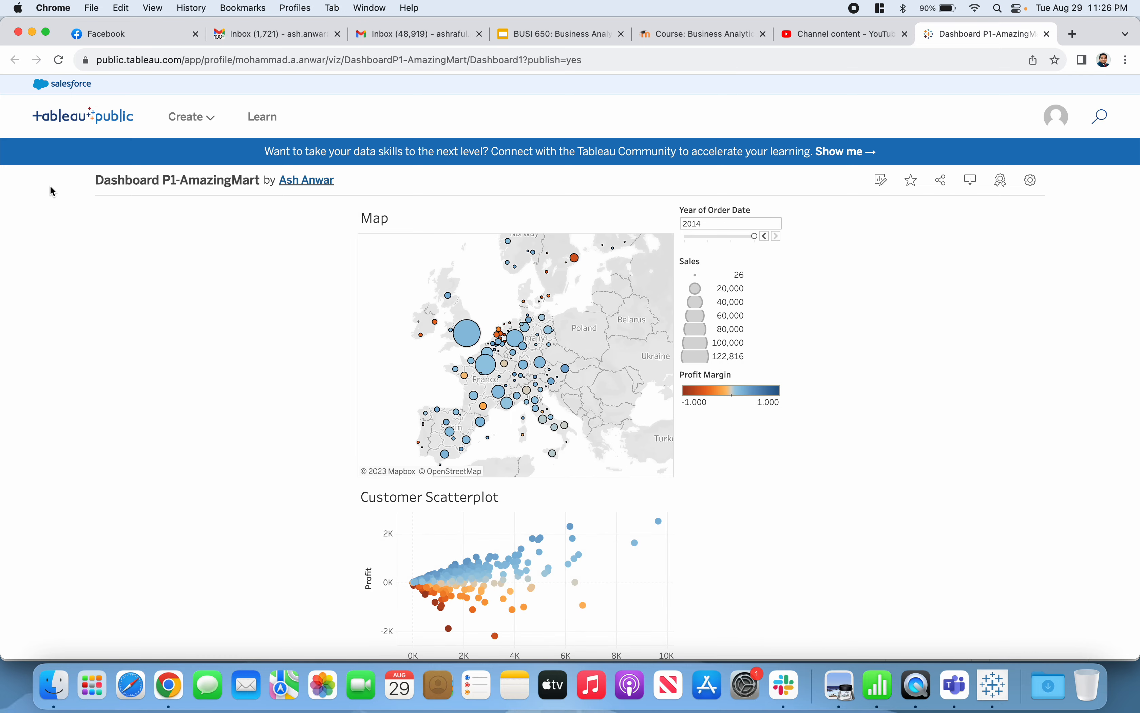
pyautogui.scroll(-2, 50, 186)
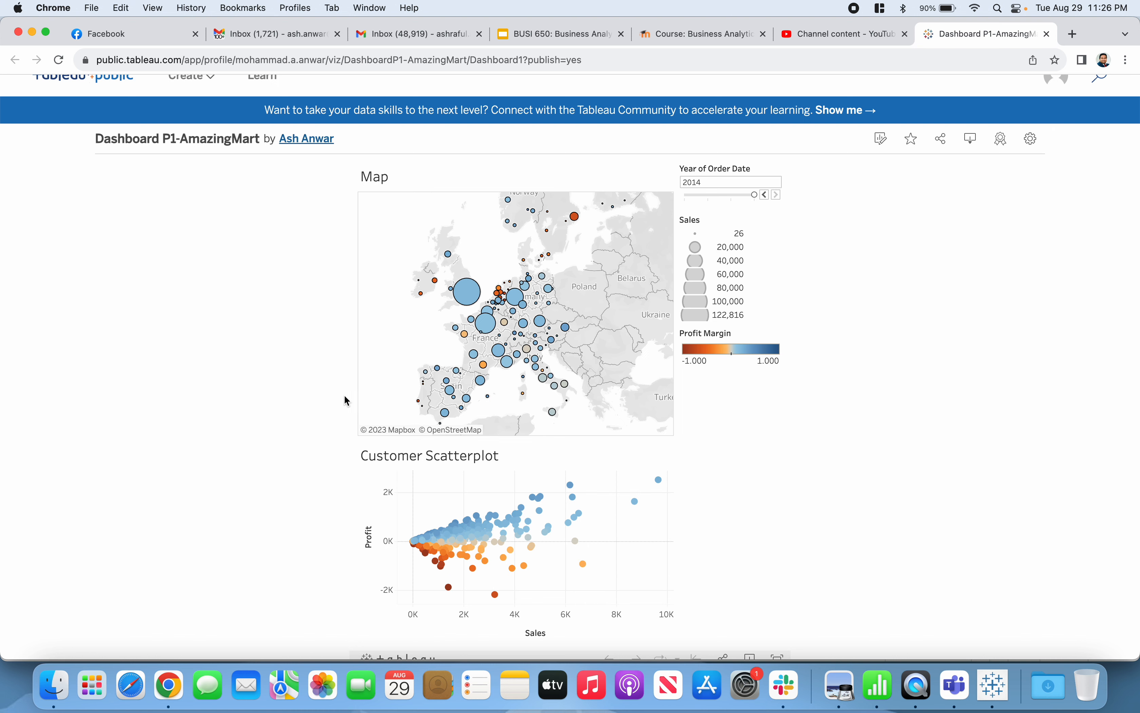
pyautogui.scroll(-1, 641, 312)
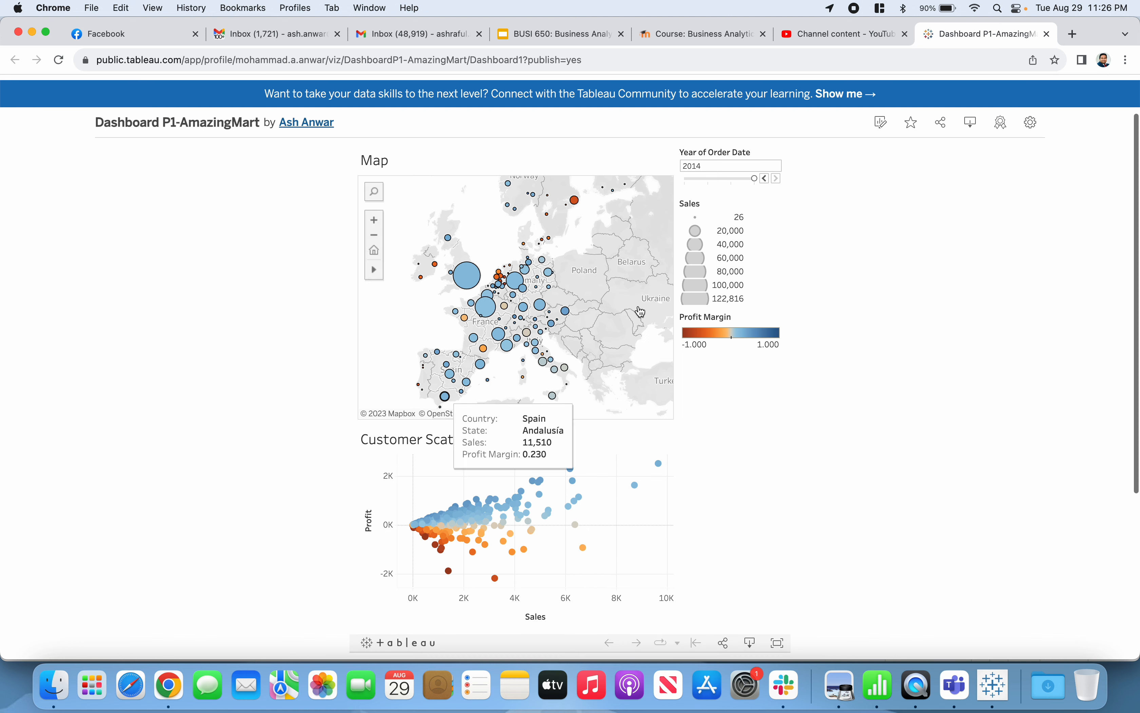
# Open the published dashboard's share options, select its link, and close them
pyautogui.click(943, 132)
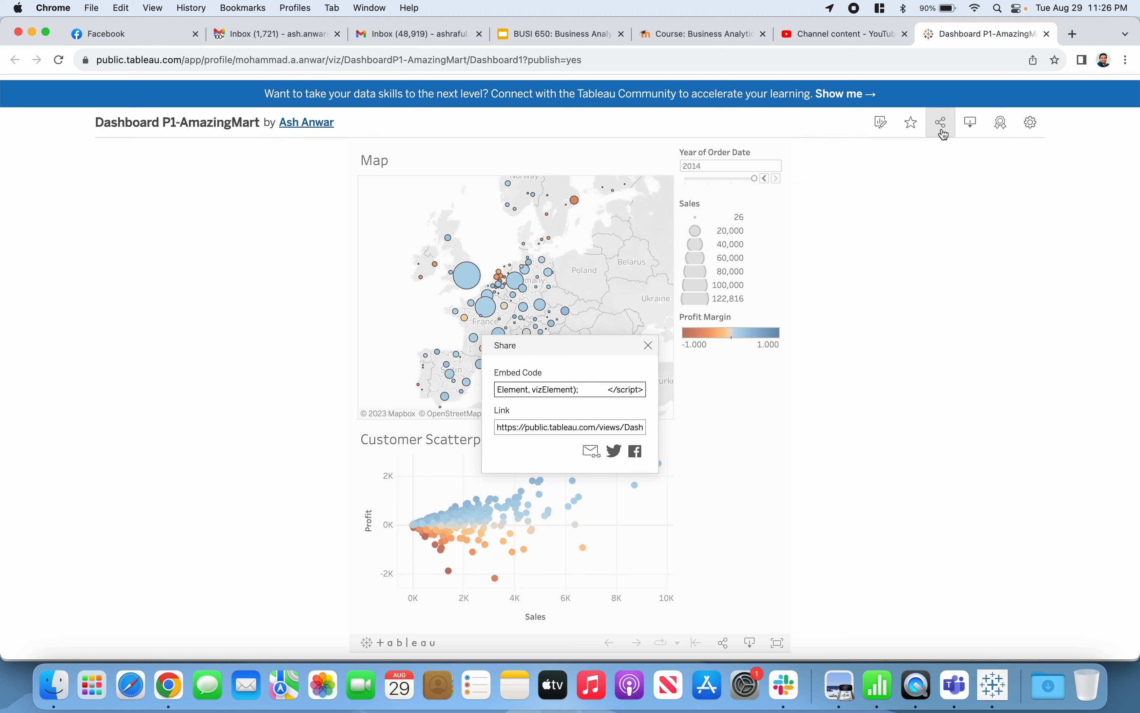
pyautogui.click(558, 430)
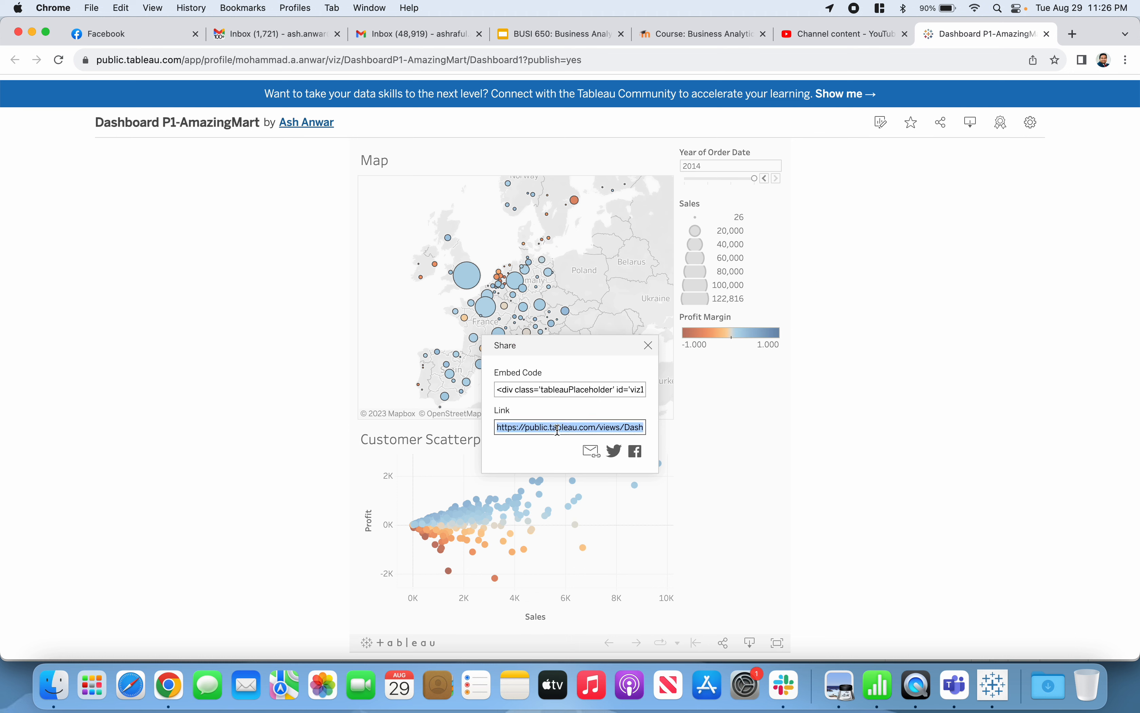
pyautogui.click(652, 347)
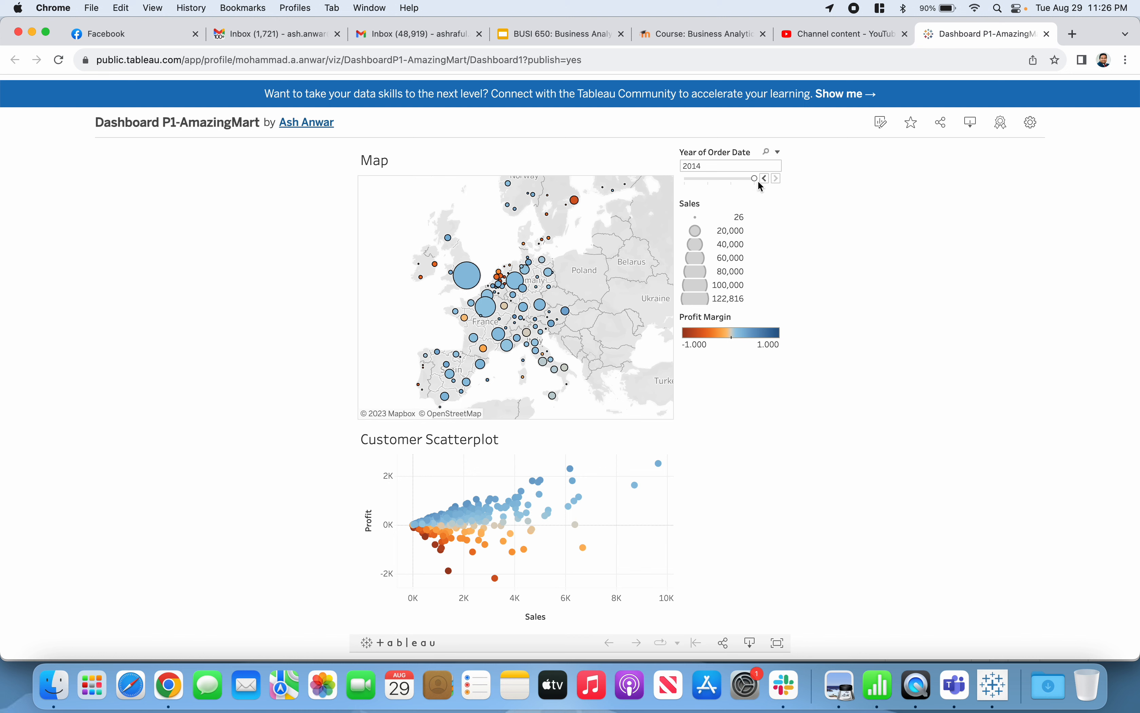
# Set the order year to 2011, advance it year by year to 2014, and step it back to 2011
pyautogui.moveTo(755, 178); pyautogui.dragTo(686, 179)
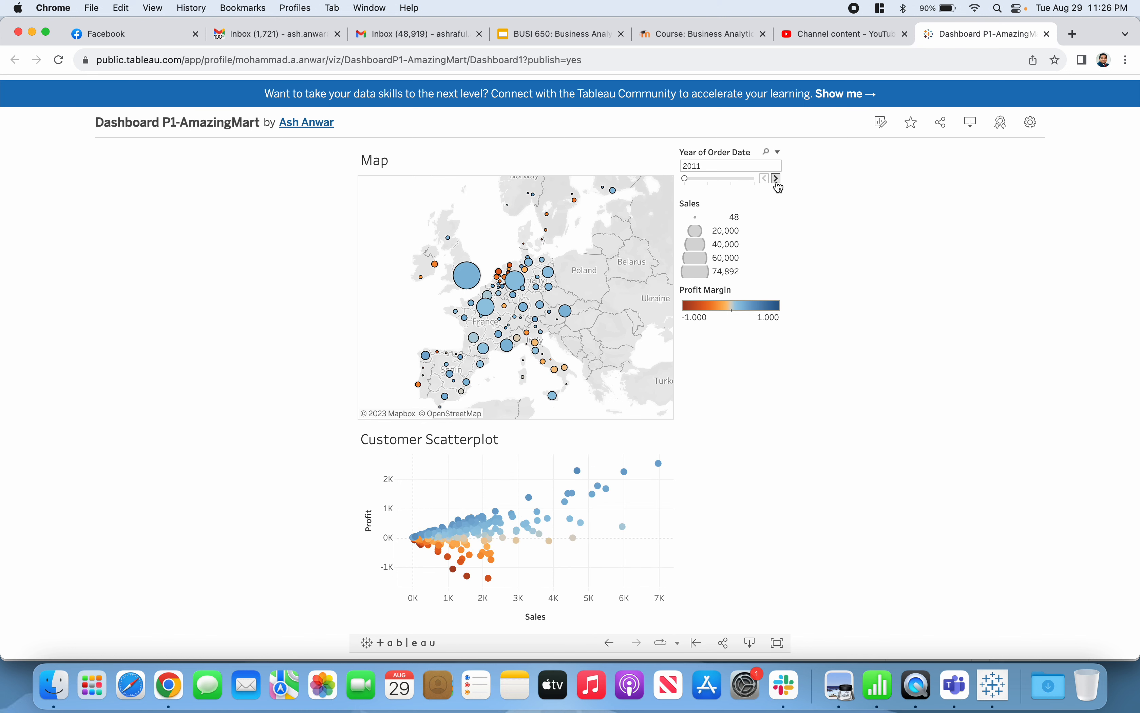
pyautogui.click(778, 179)
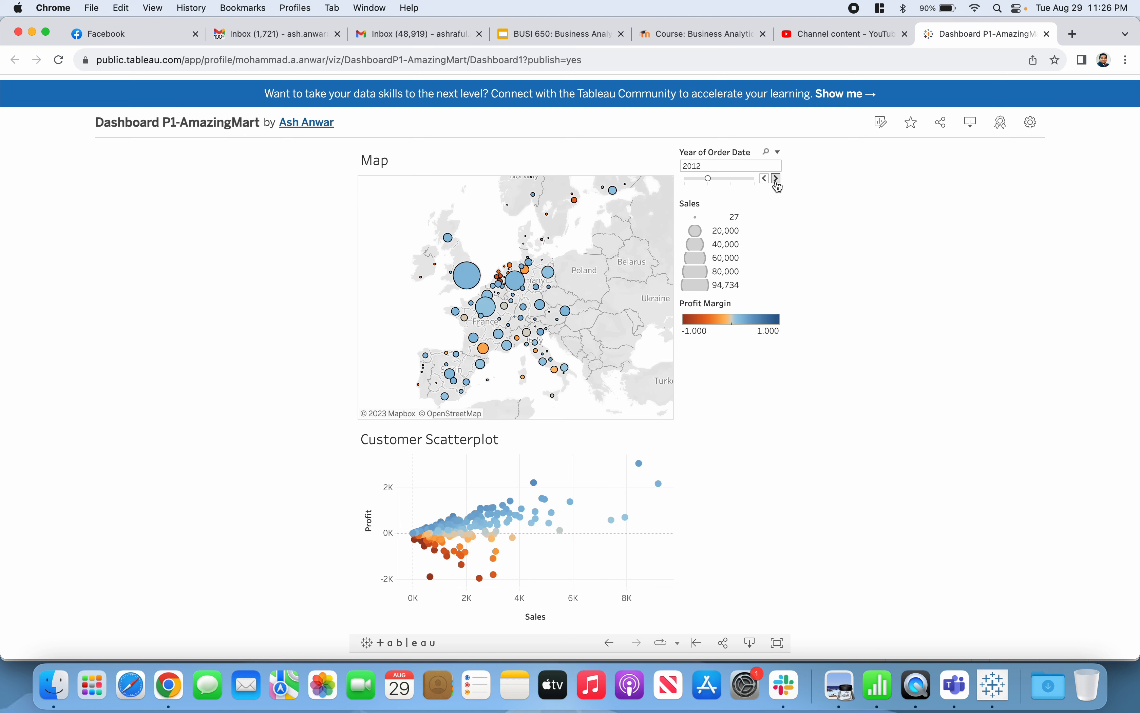
pyautogui.click(777, 180)
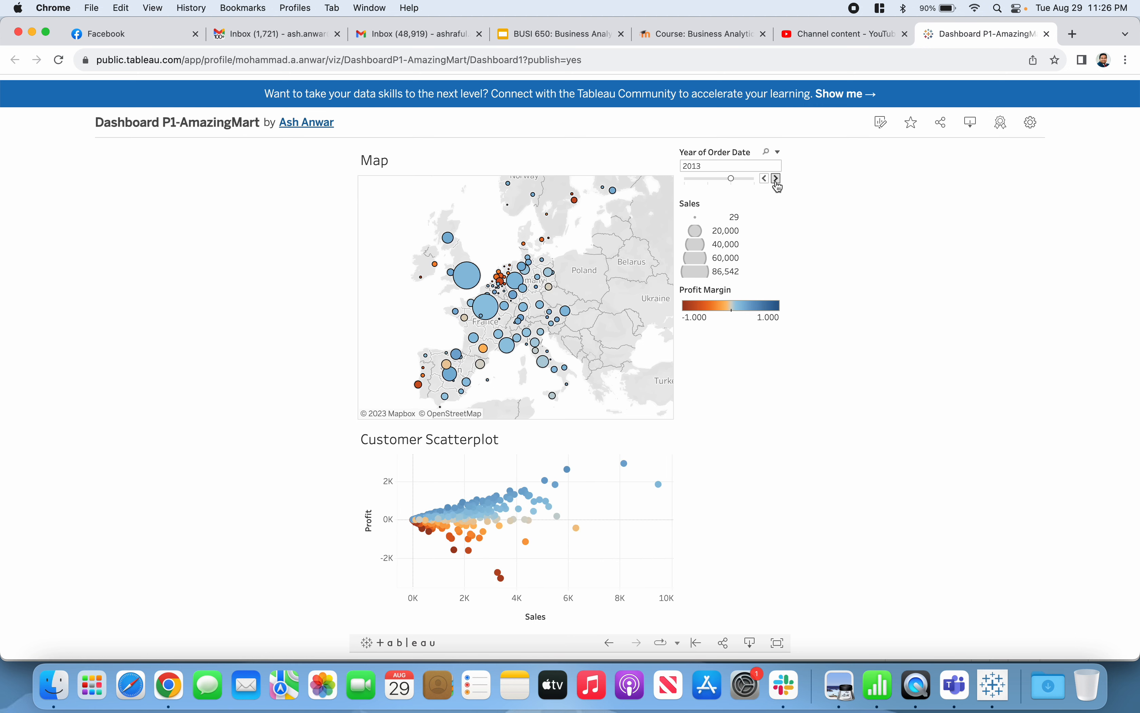
pyautogui.click(778, 179)
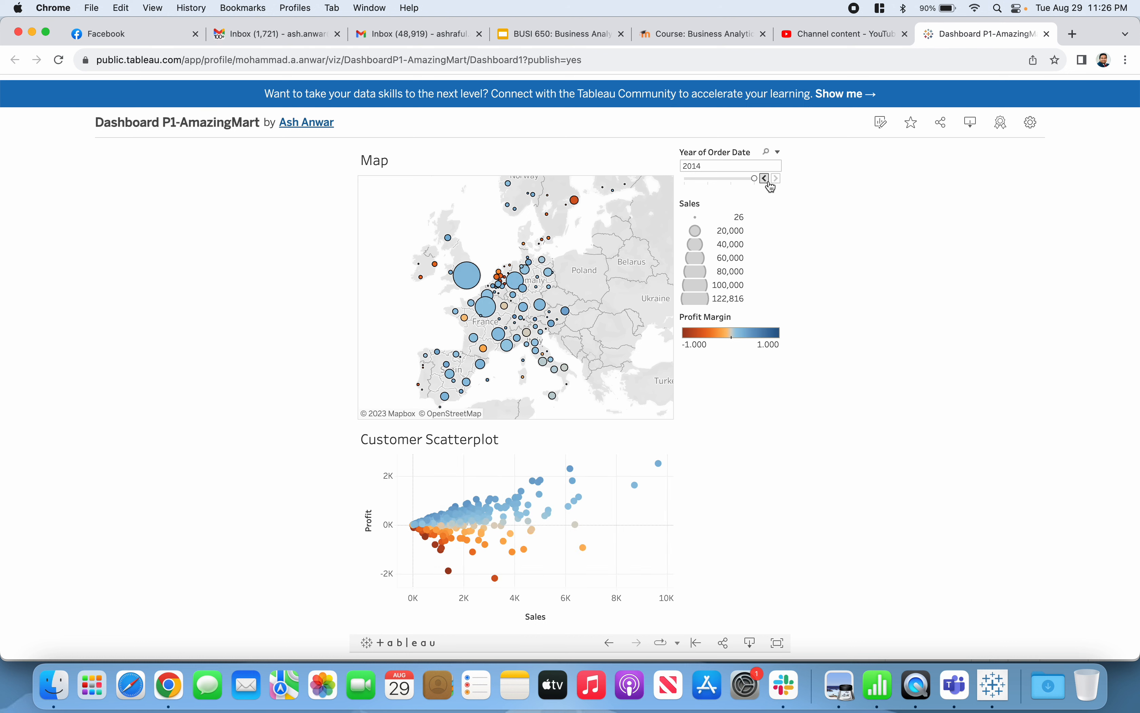
pyautogui.click(770, 182)
pyautogui.click(770, 182)
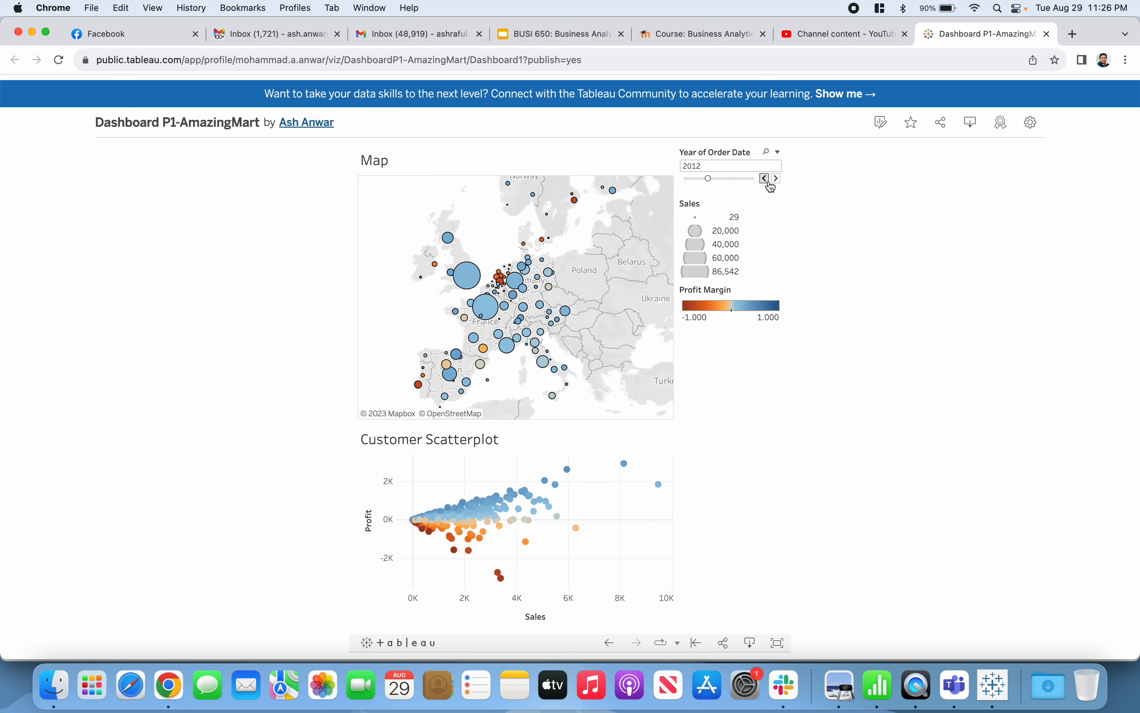
pyautogui.click(769, 182)
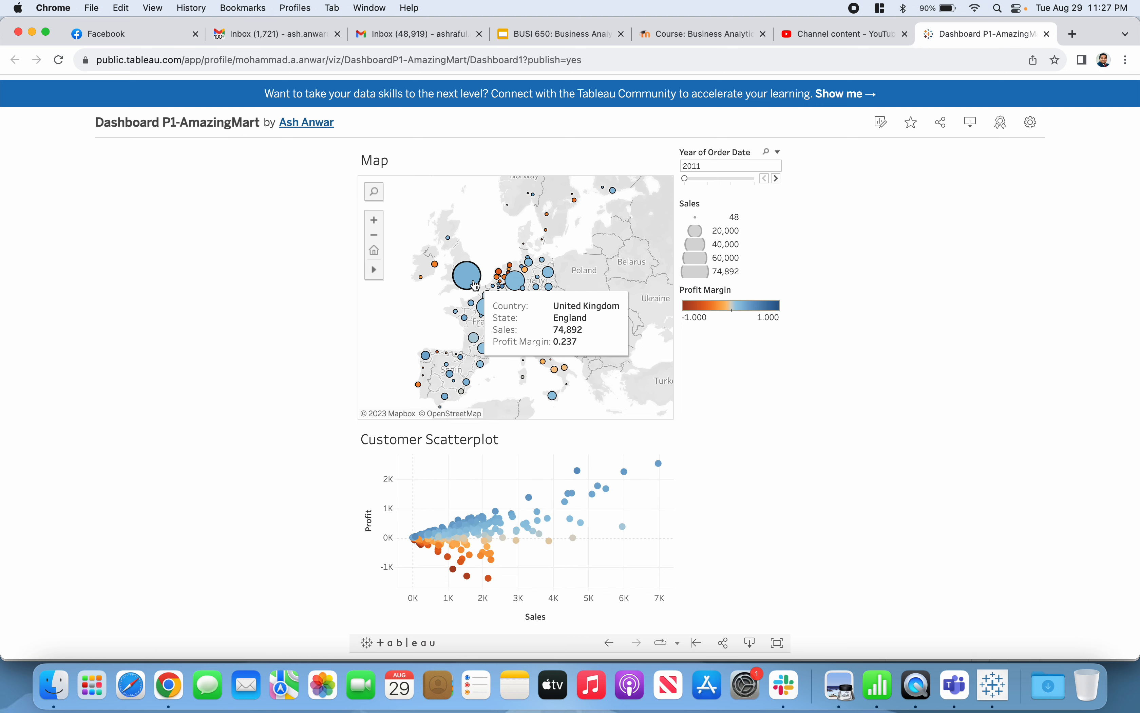
# Filter the customer scatter plot by the England mark on the map, and clear that selection
pyautogui.click(467, 276)
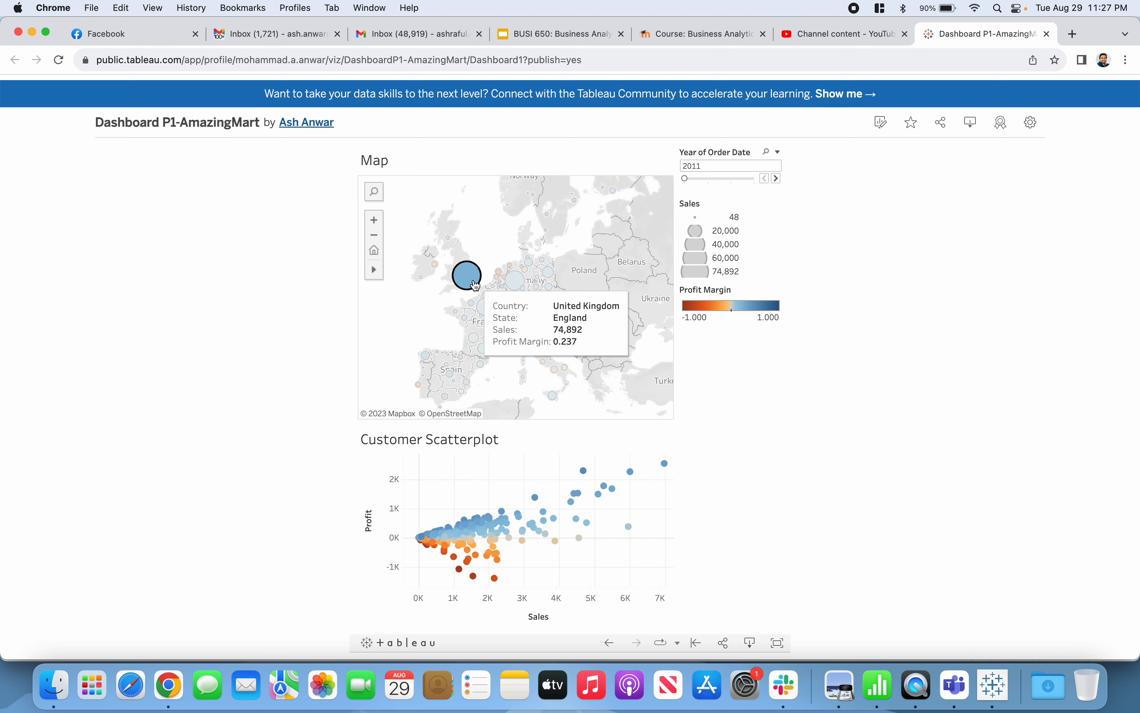
pyautogui.click(421, 316)
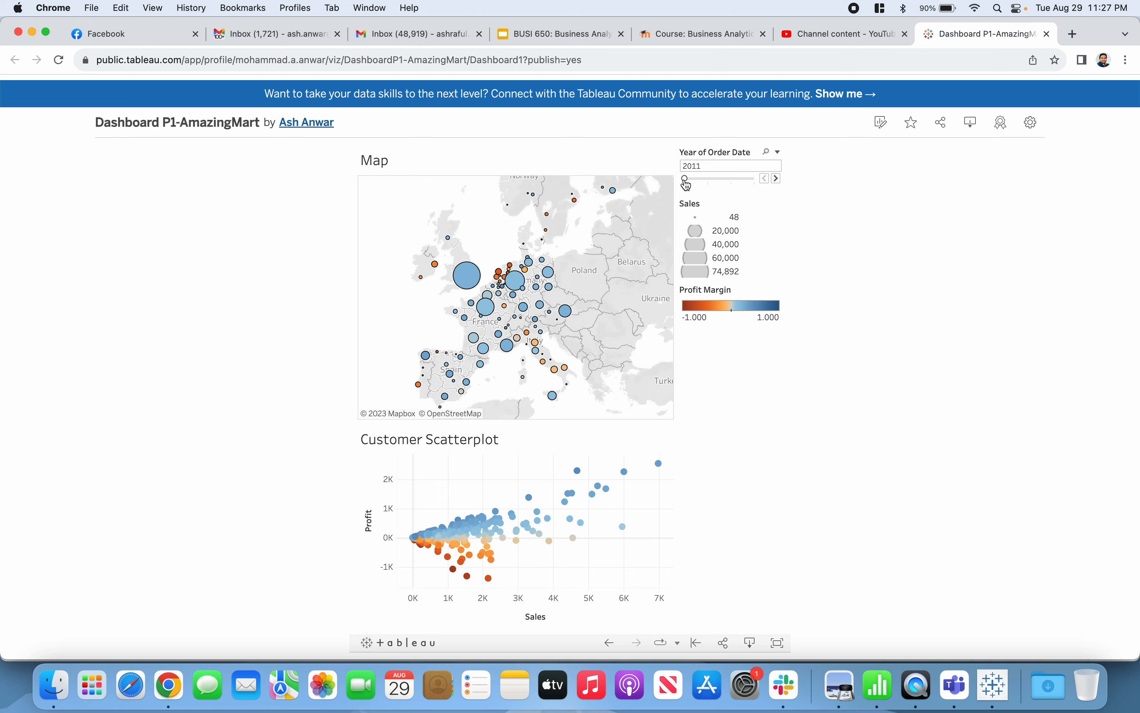
# Set the order year to 2014, filter the map by the two lowest-profit customers in the scatter plot, and clear the selection
pyautogui.moveTo(686, 178); pyautogui.dragTo(788, 188)
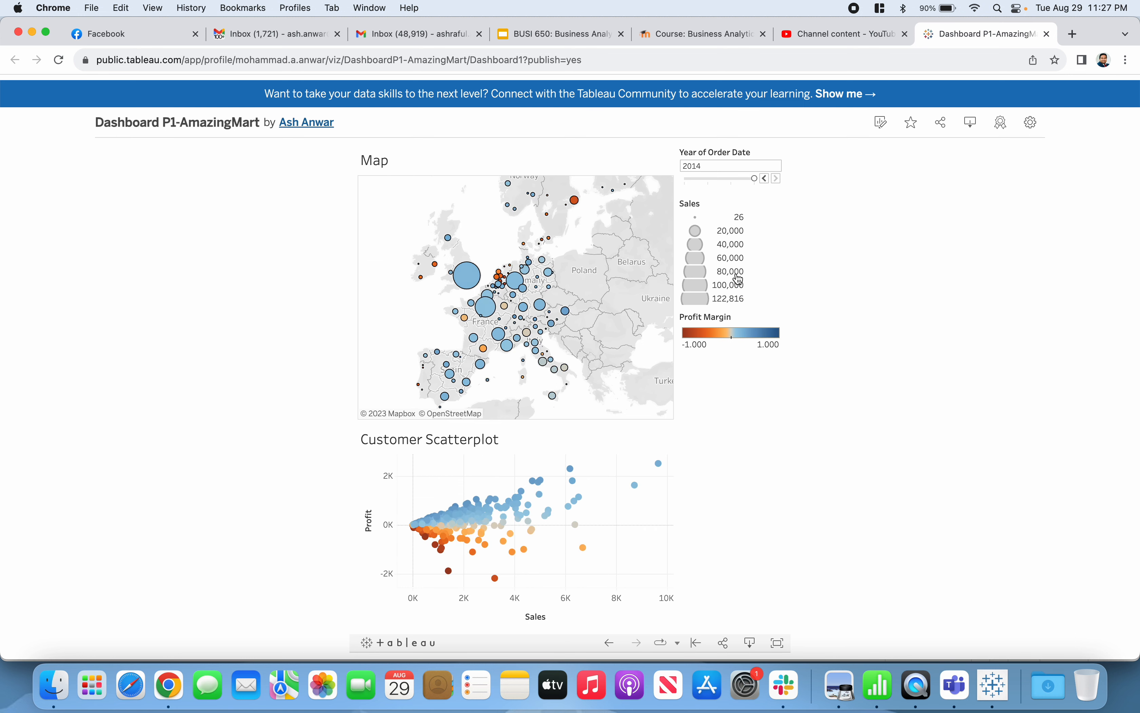
pyautogui.moveTo(375, 269)
pyautogui.moveTo(432, 572); pyautogui.dragTo(505, 587)
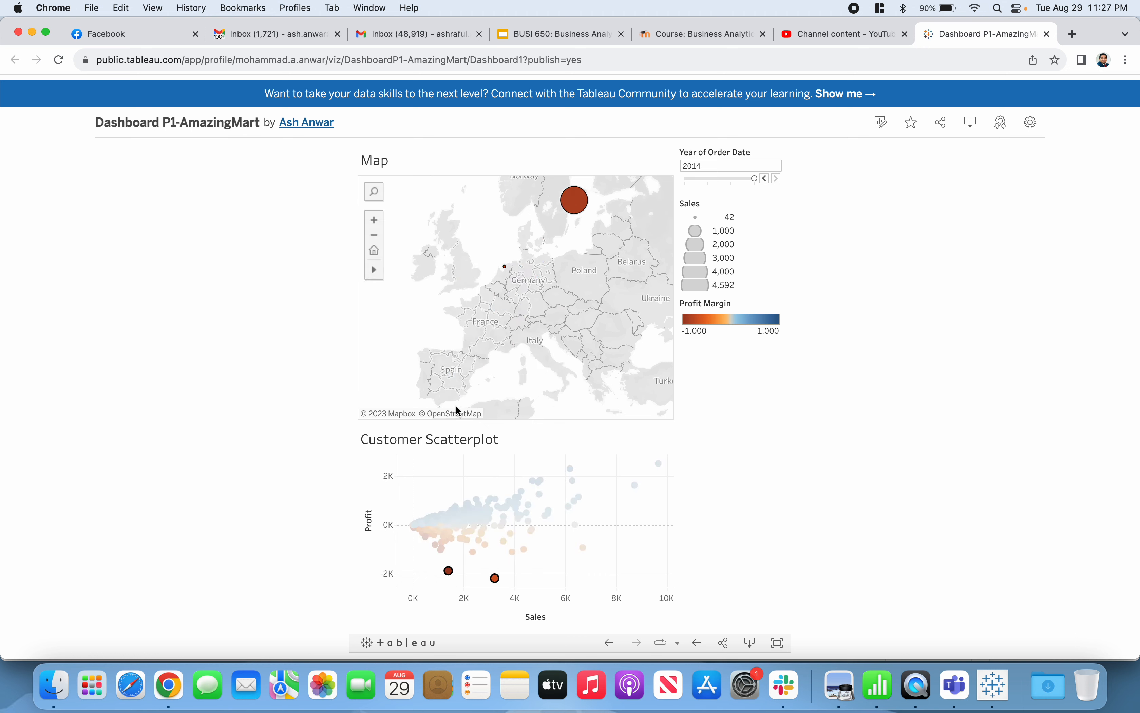
pyautogui.moveTo(457, 572)
pyautogui.click(440, 488)
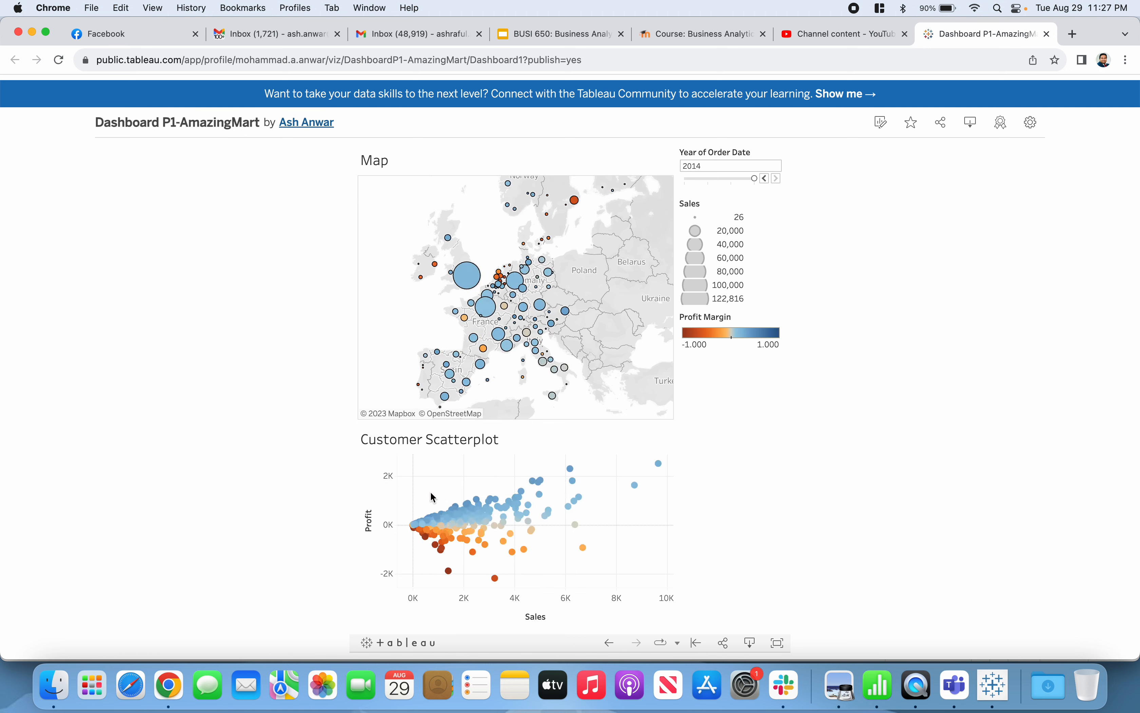